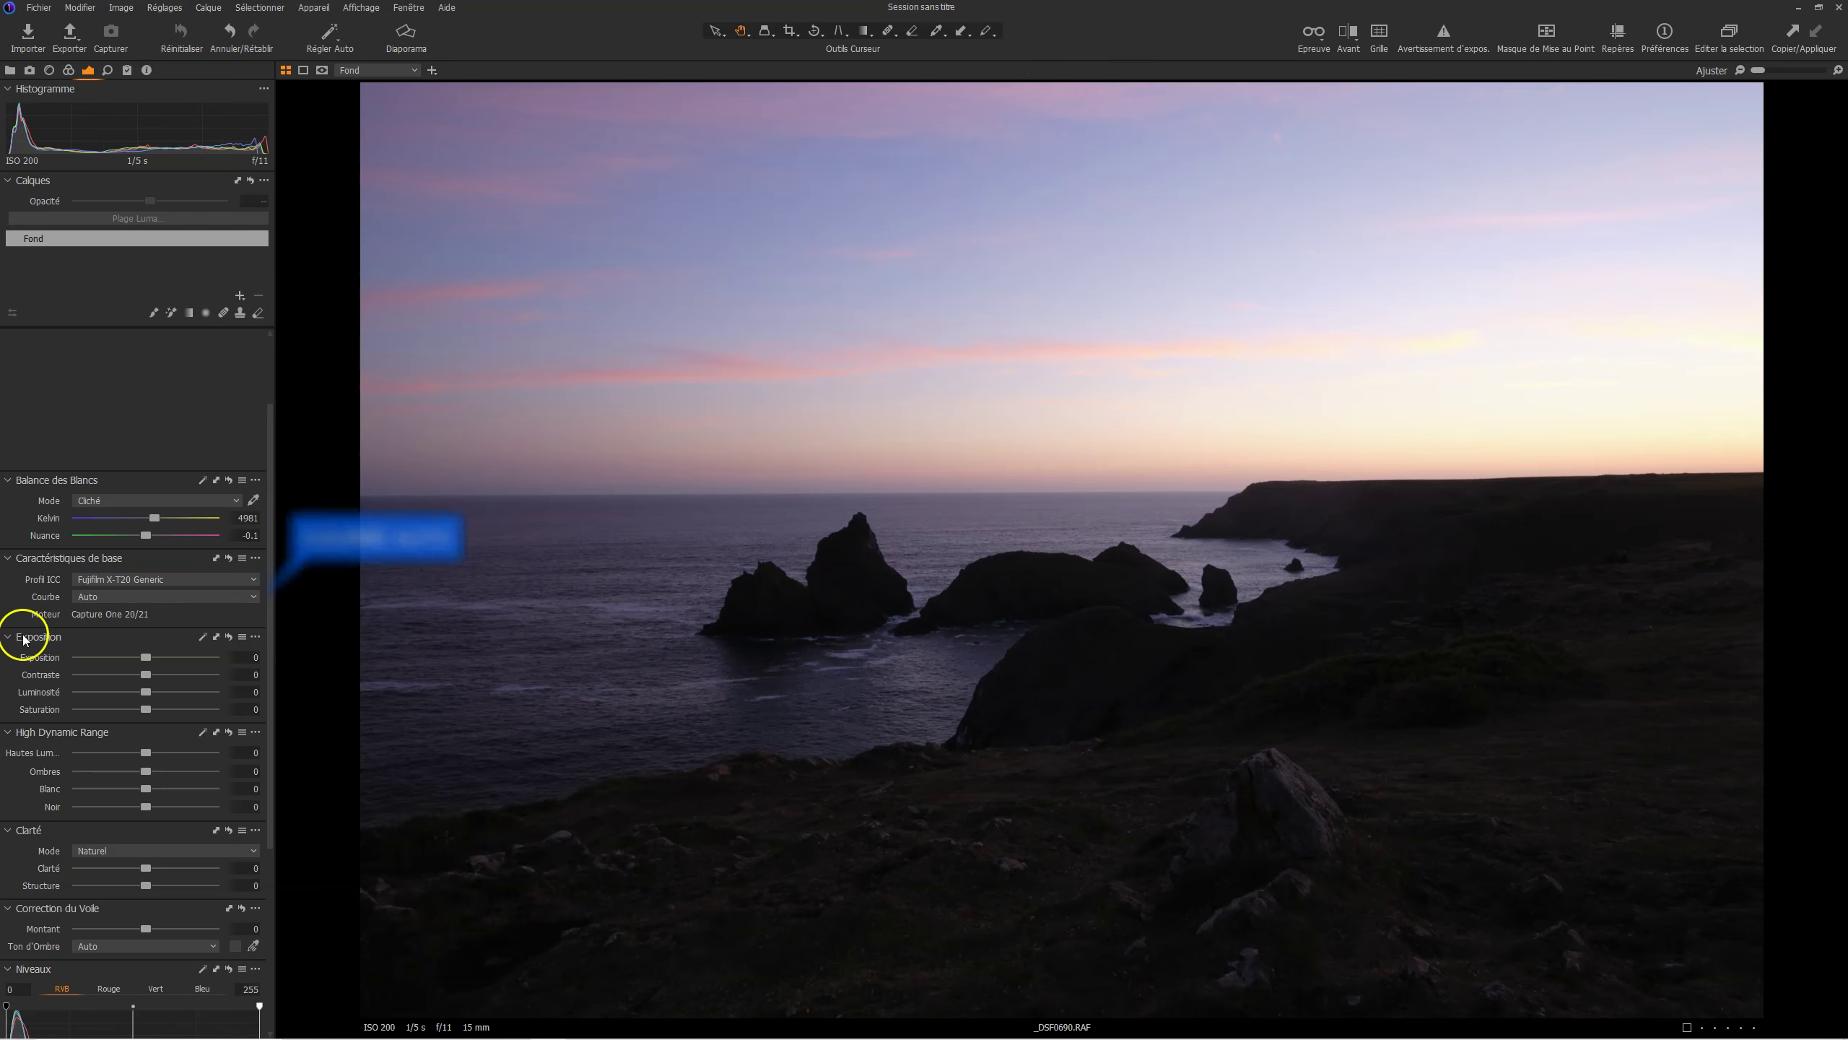
Step: Set the white balance mode to Nuageux and raise the background's Luminosité to 10
left_click(227, 503)
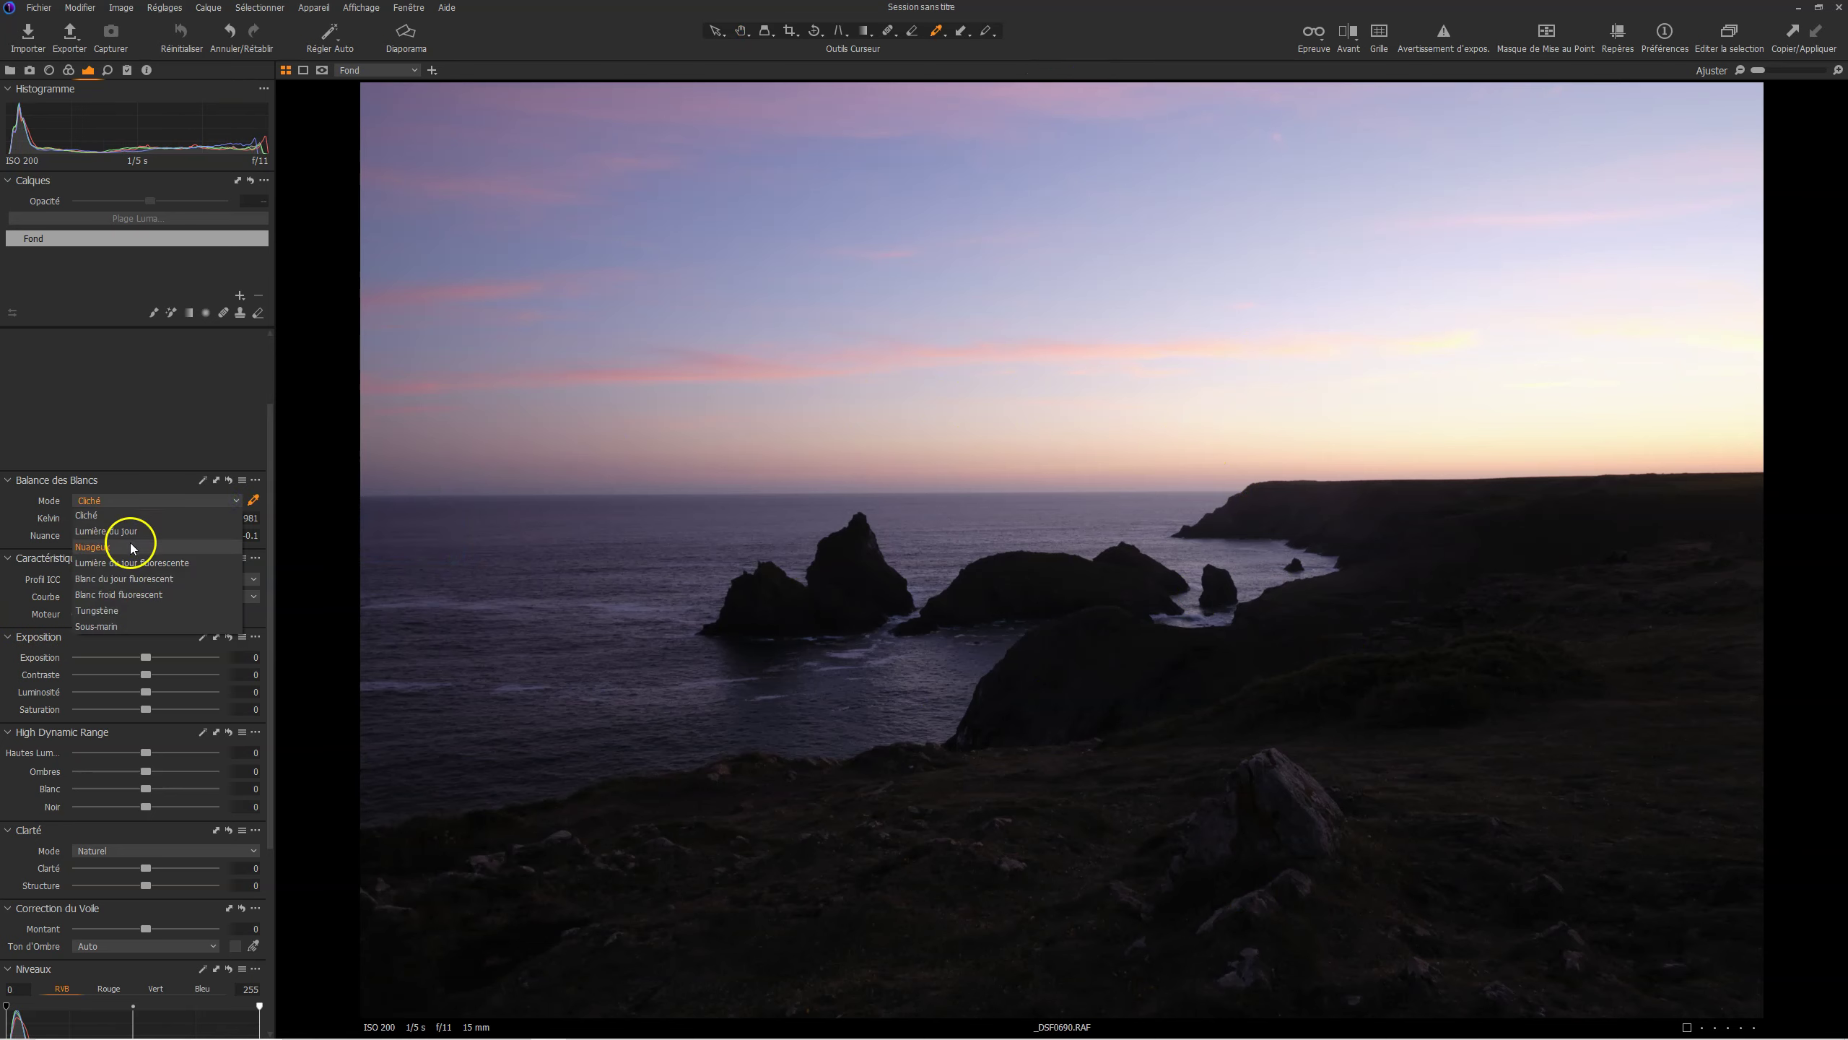
left_click(131, 547)
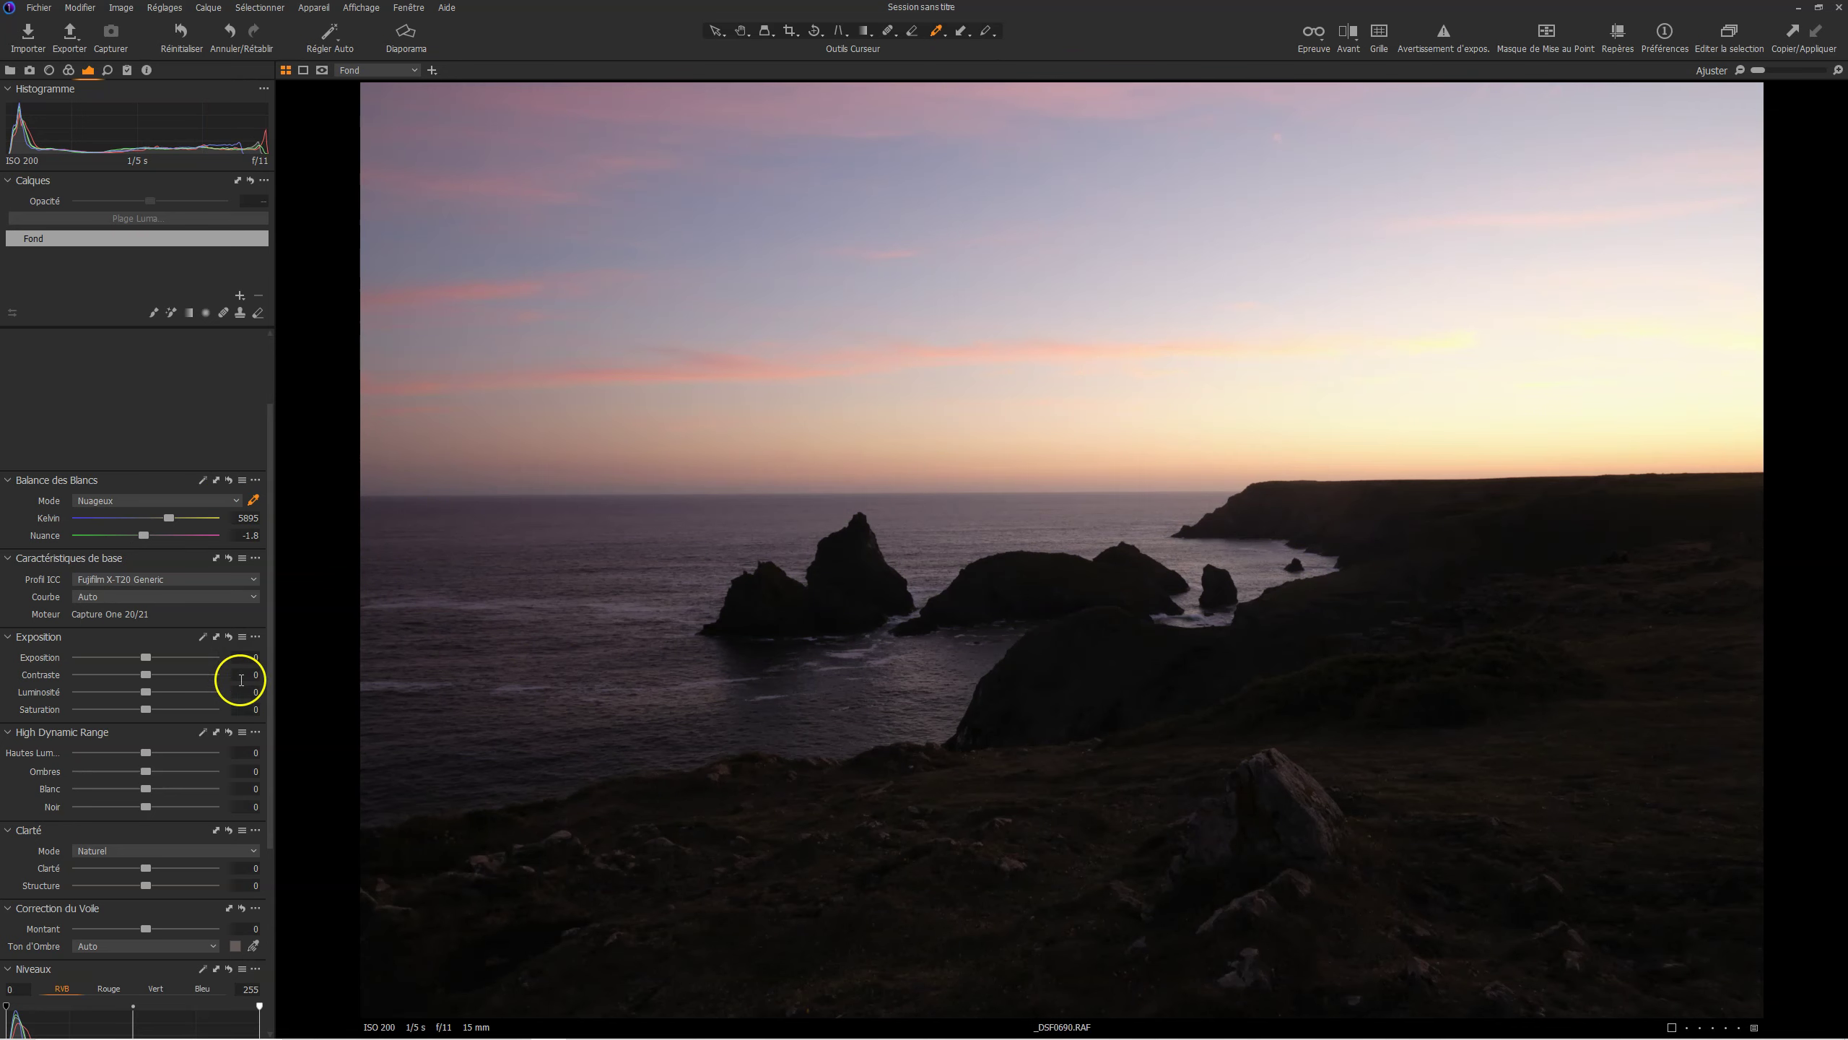
left_click_drag(146, 692, 176, 697)
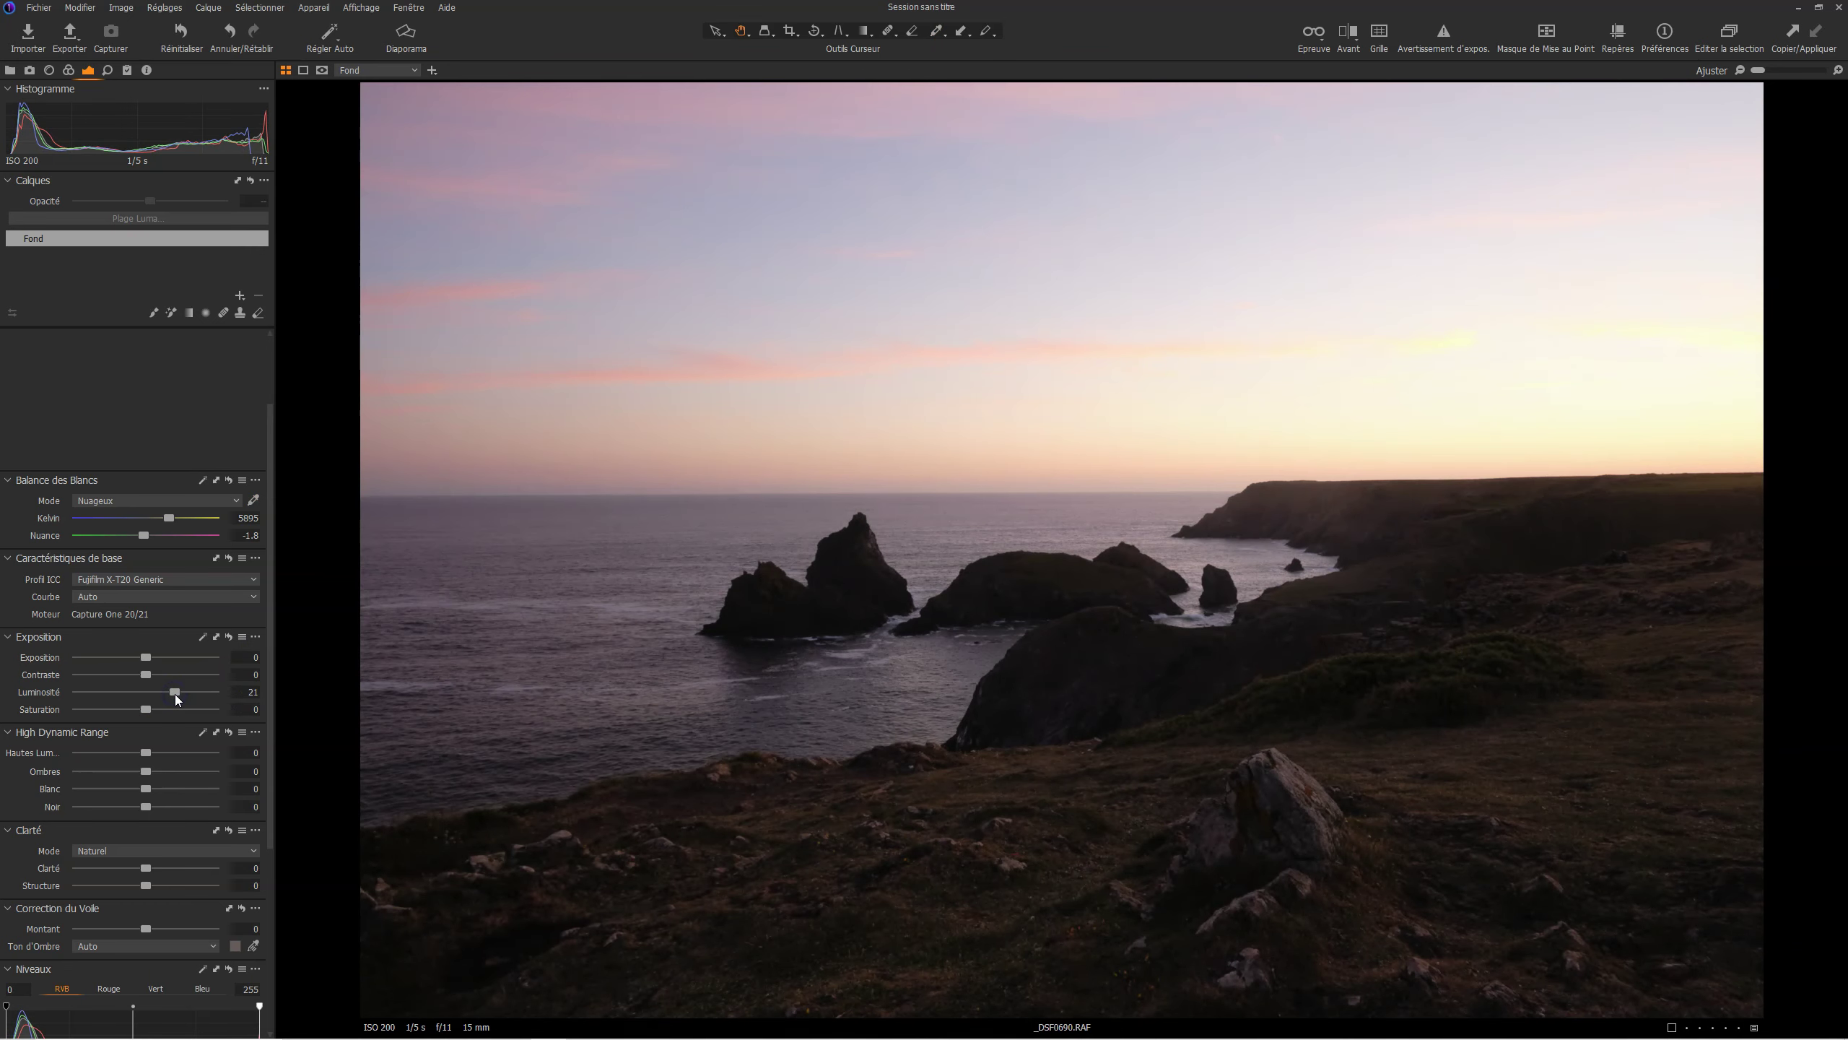
left_click_drag(180, 698, 181, 697)
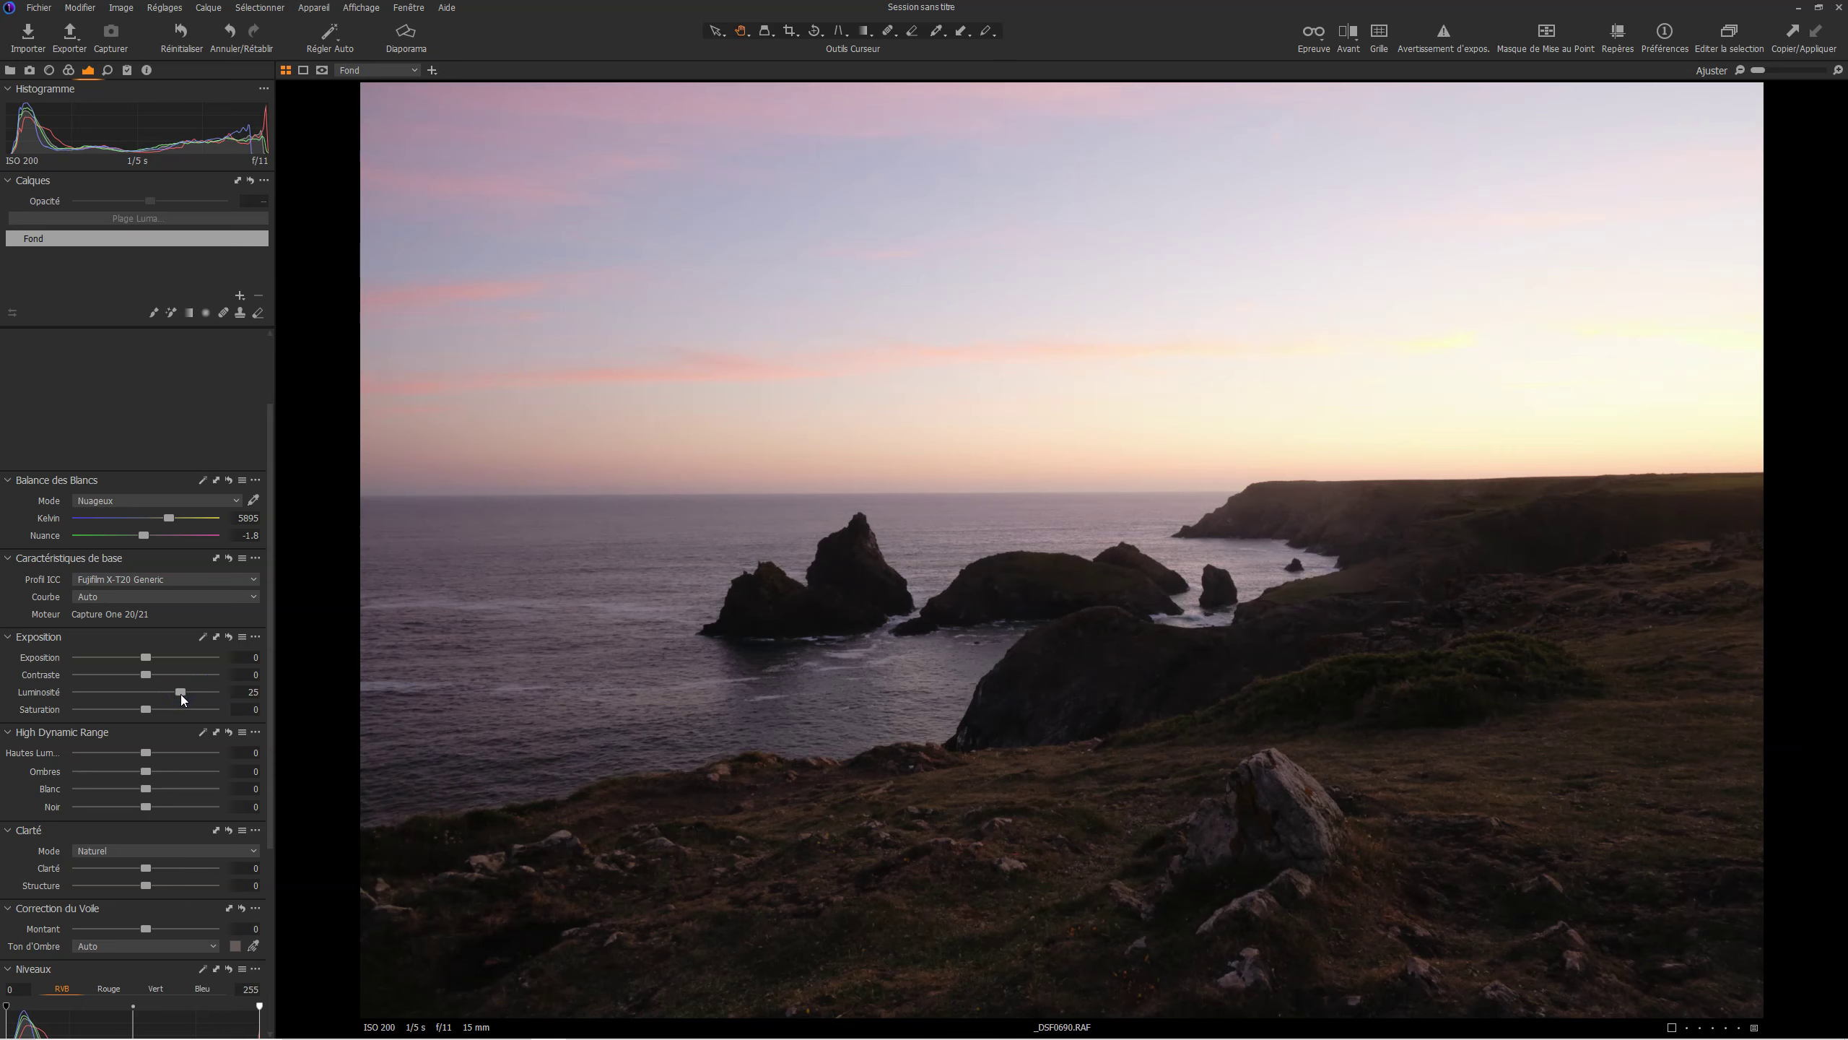
left_click_drag(180, 693, 182, 693)
left_click_drag(183, 695, 167, 700)
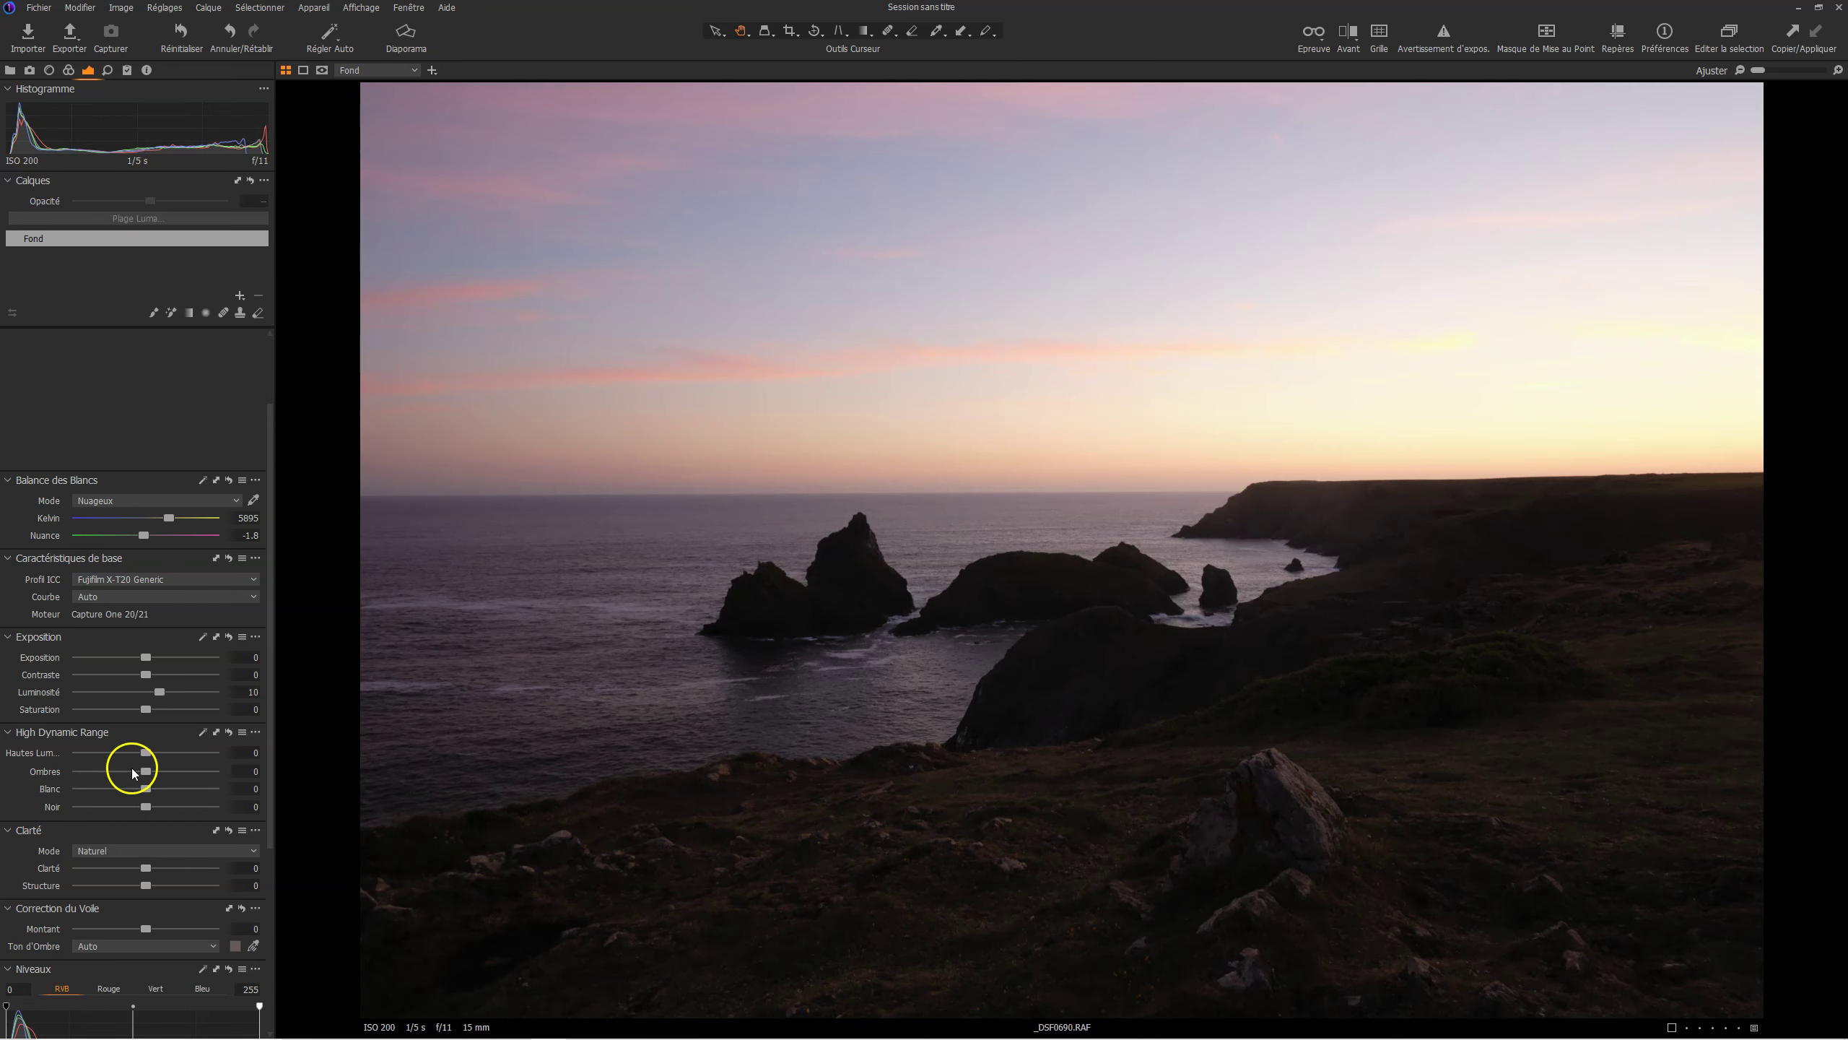
Step: Set the High Dynamic Range shadows (Ombres) to 16 and highlights (Hautes Lumières) to -67
left_click_drag(146, 774, 157, 775)
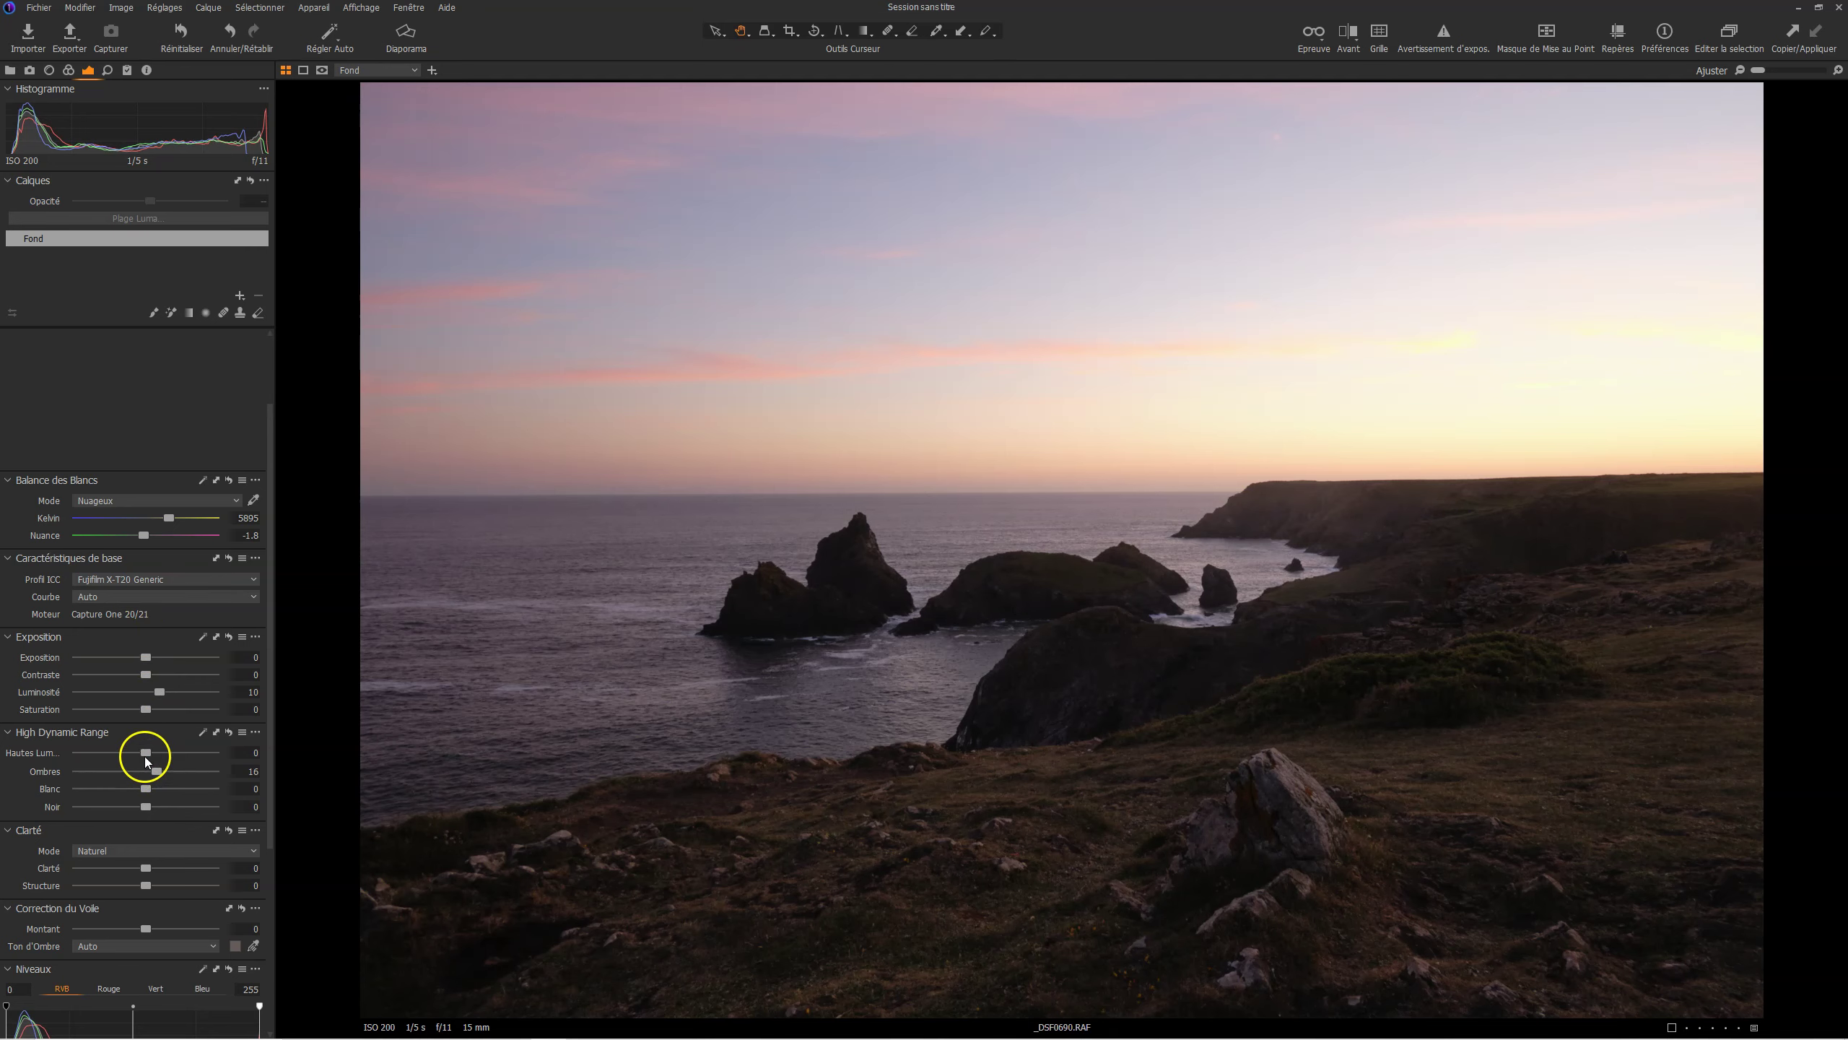
left_click_drag(148, 758, 107, 759)
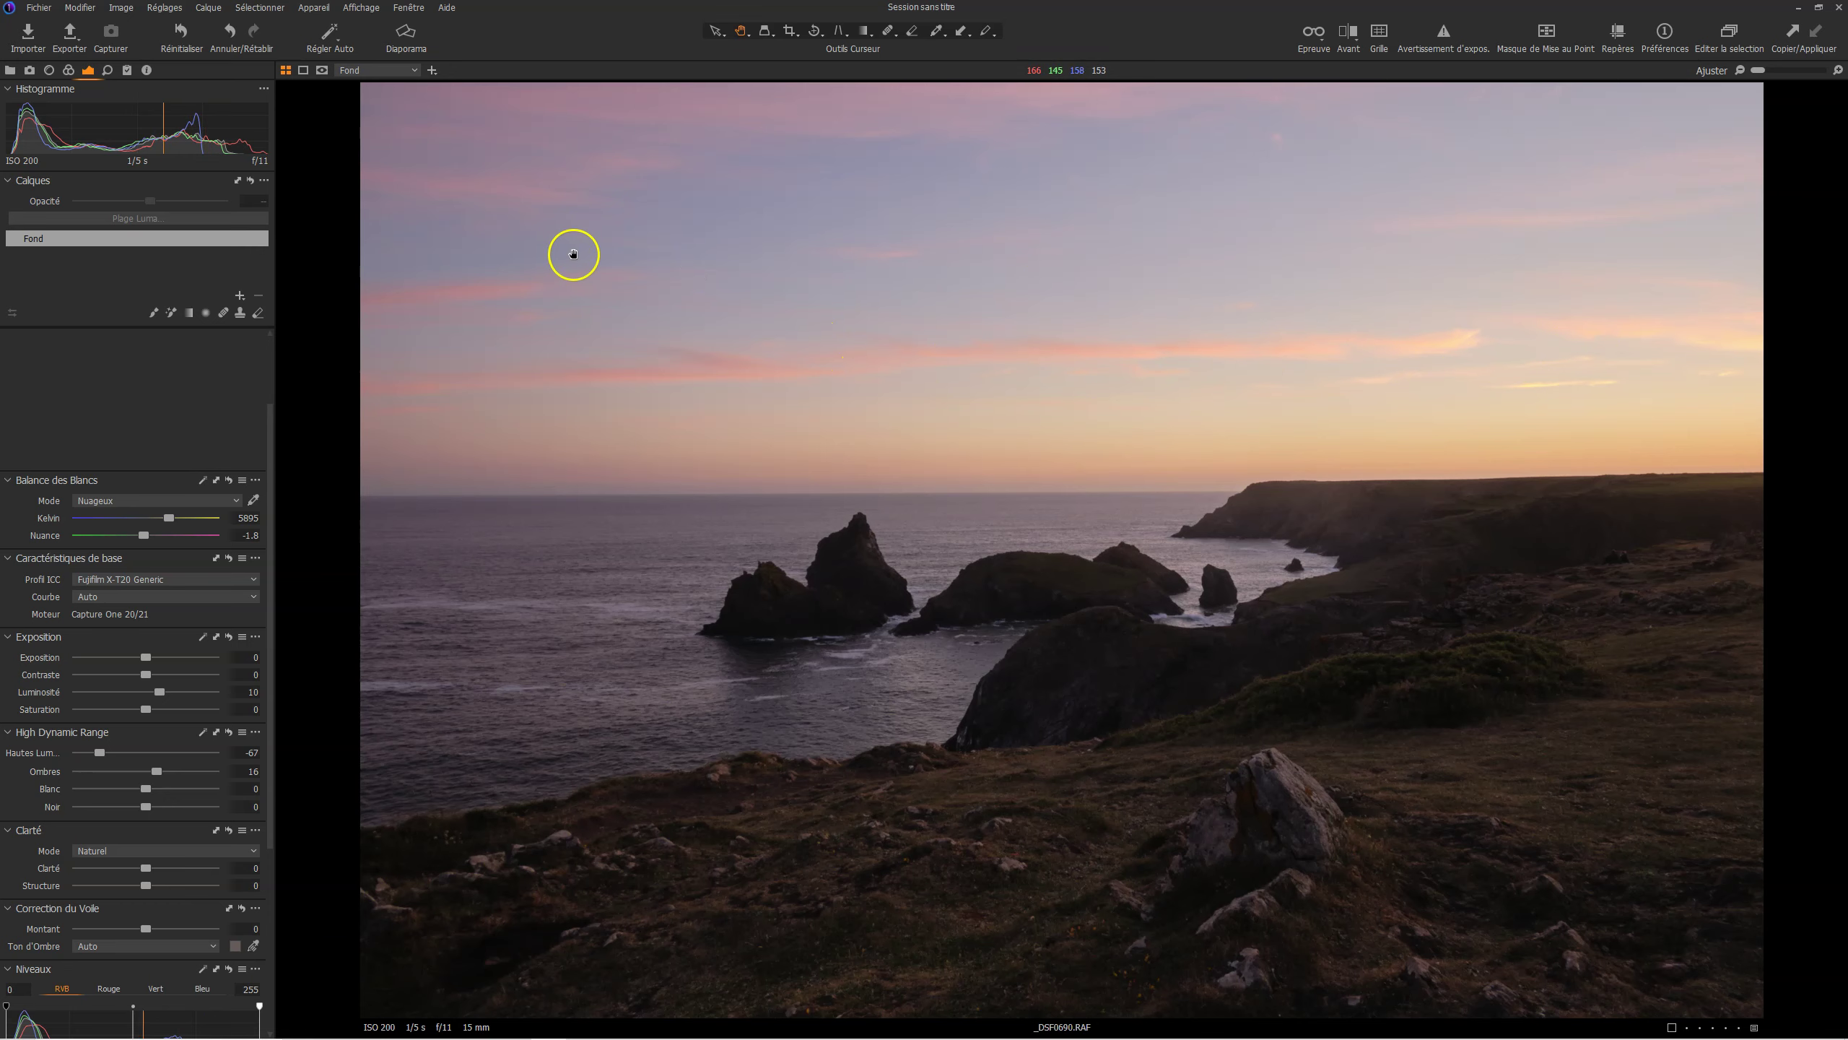
Step: Compare the original and edited photo with the before/after split view, sweeping the divider across the image
key("y")
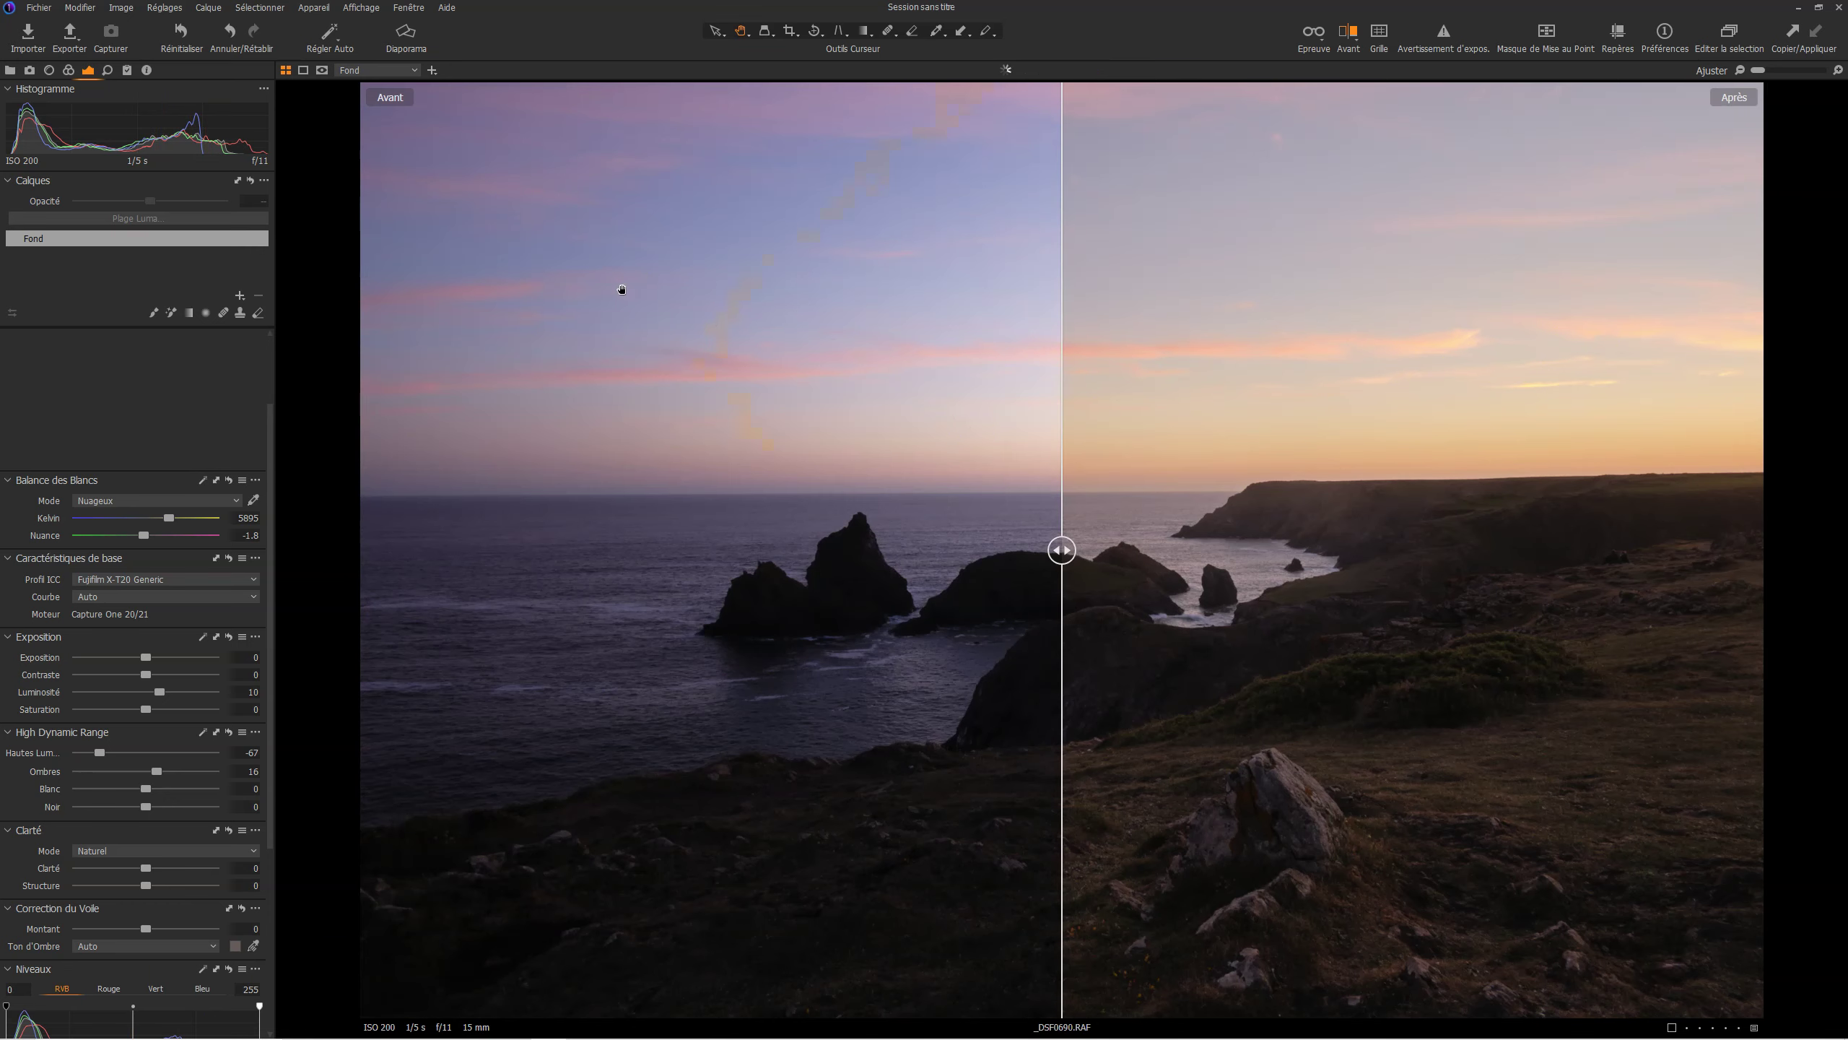
left_click_drag(1060, 544, 1263, 549)
key("y")
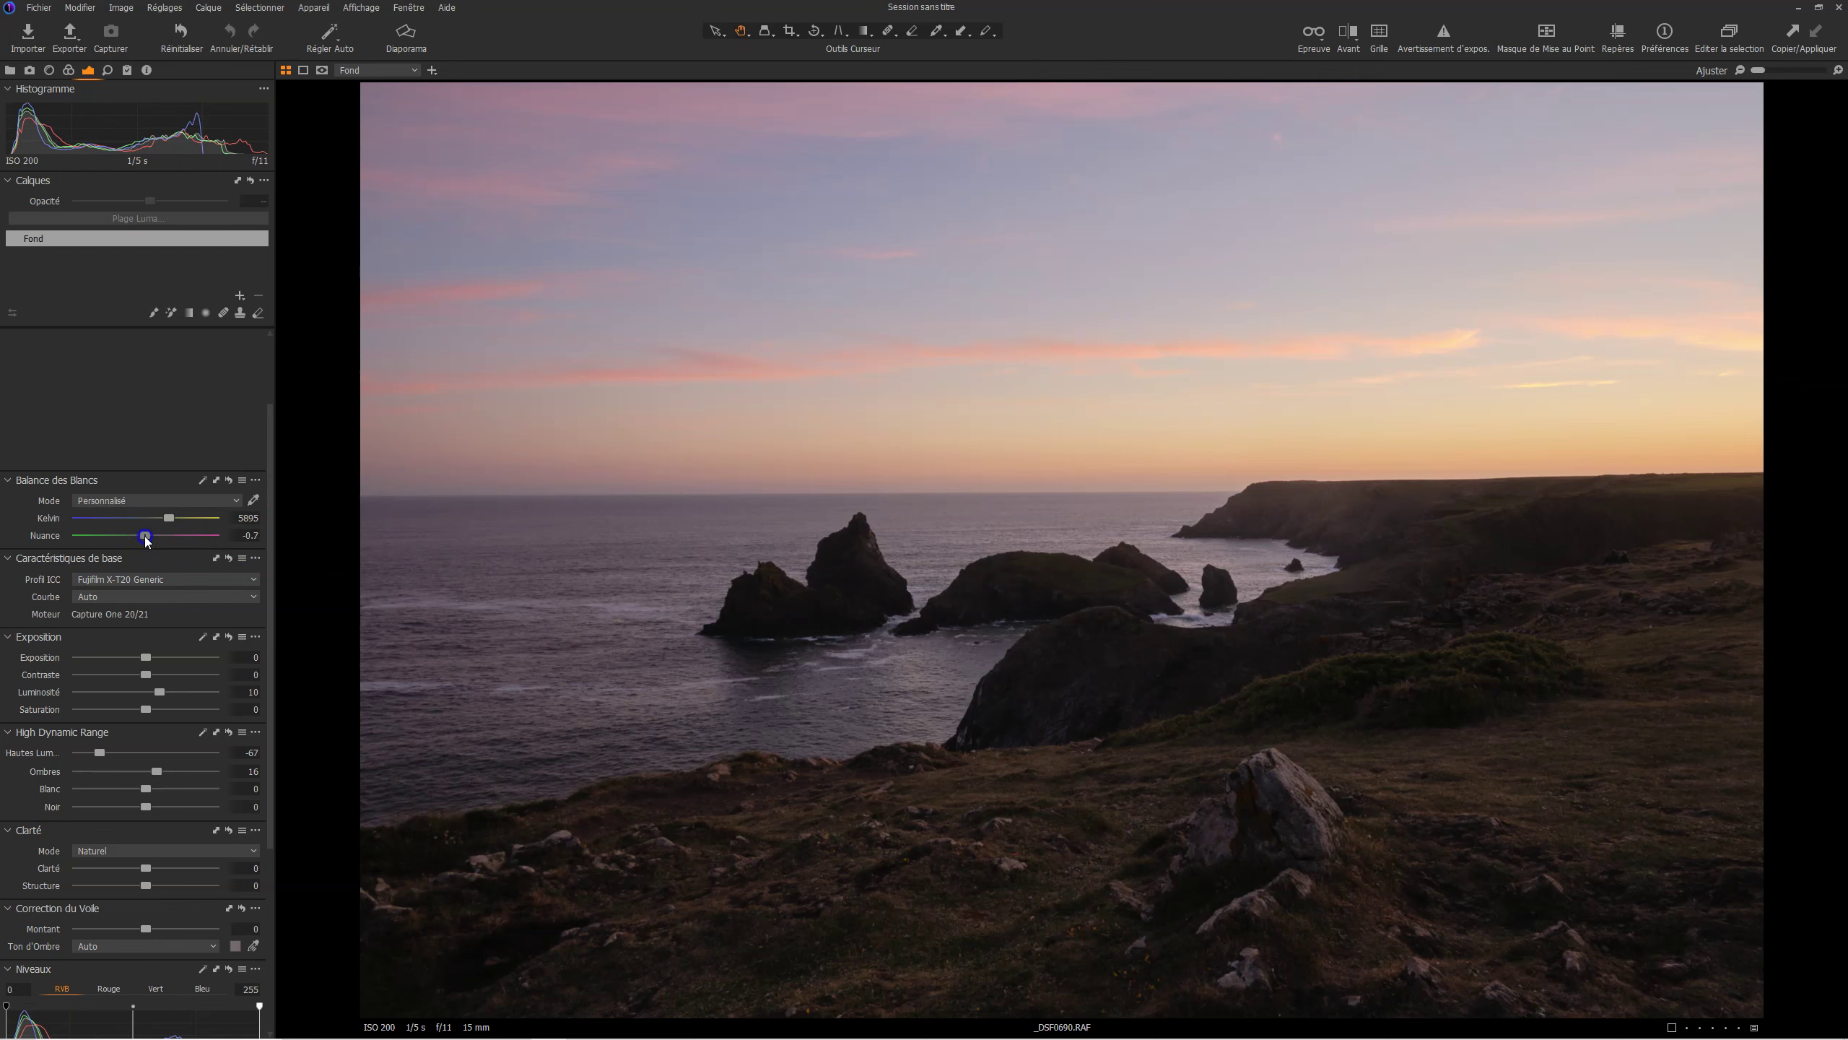
Step: Fine-tune the white balance to a Nuance of 6.1 and 5485 Kelvin
left_click_drag(151, 538, 156, 537)
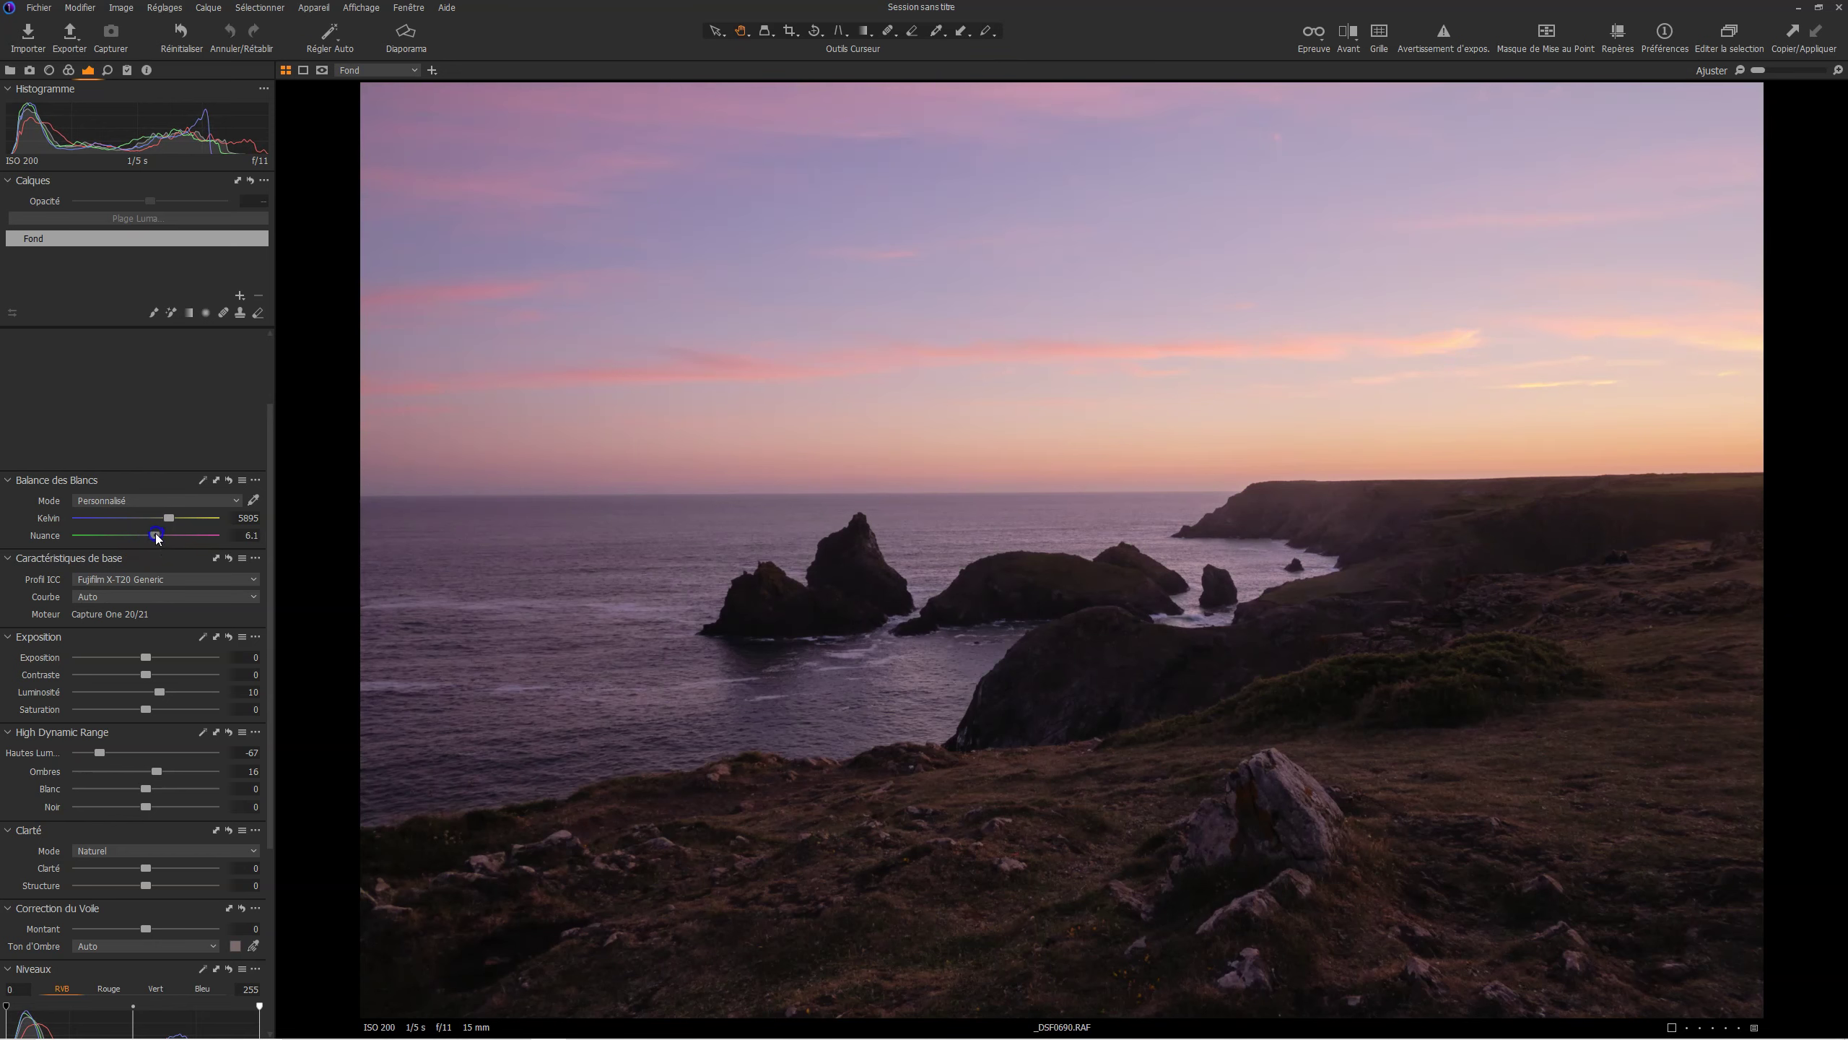
left_click(172, 518)
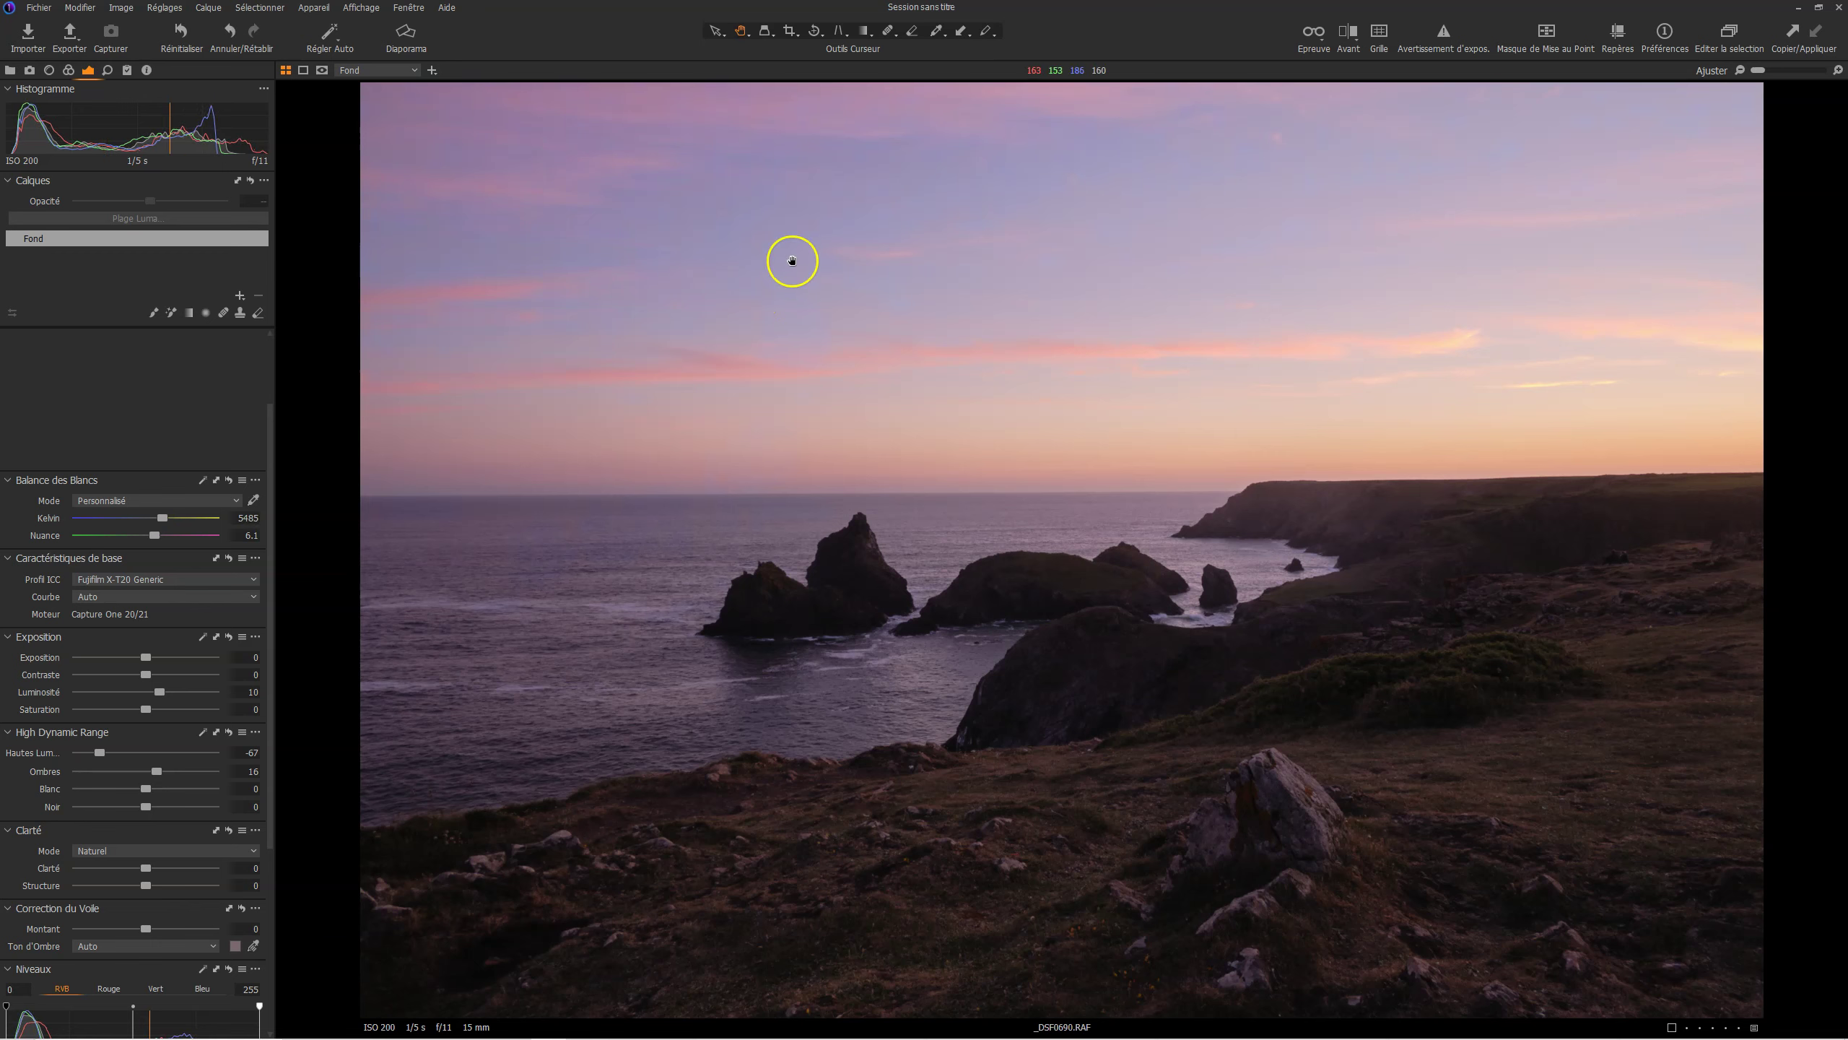
left_click(955, 546)
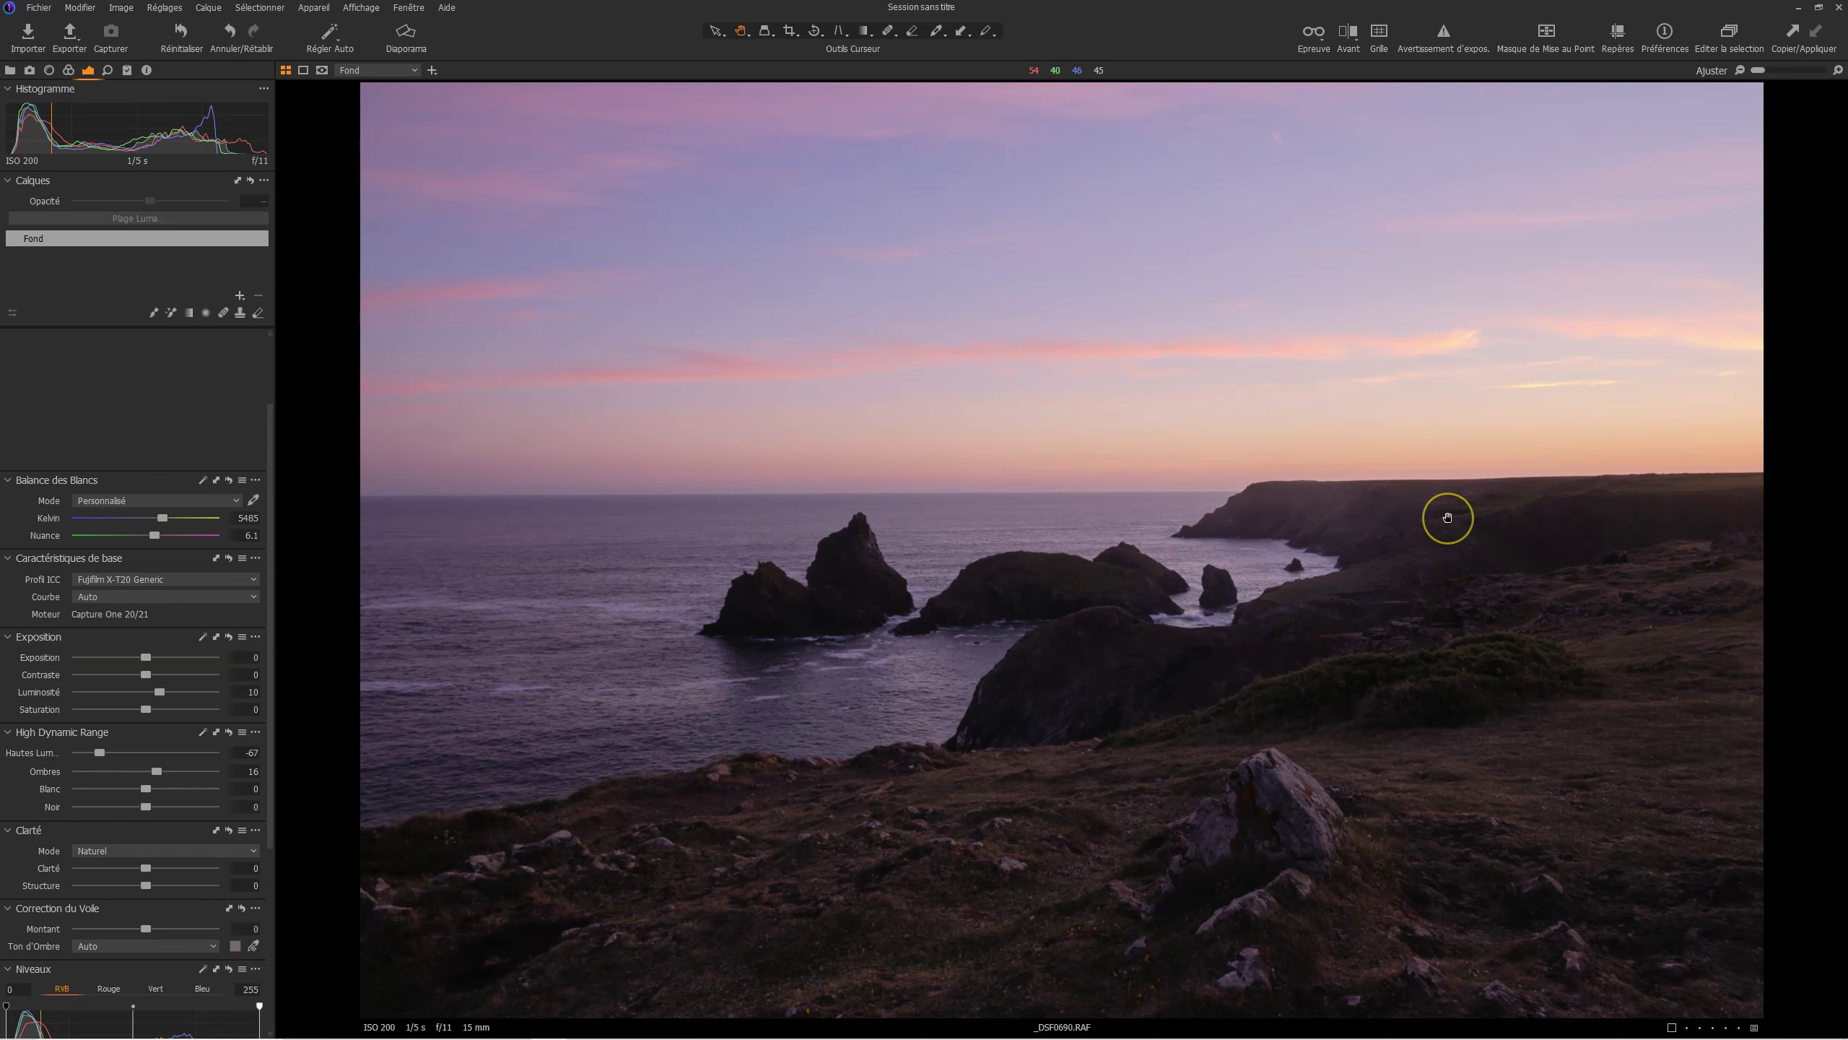
left_click_drag(629, 888, 1349, 632)
Step: Adjust the High Dynamic Range highlights (Hautes Lumières) to -39 and shadows (Ombres) to 26
left_click_drag(107, 757, 124, 758)
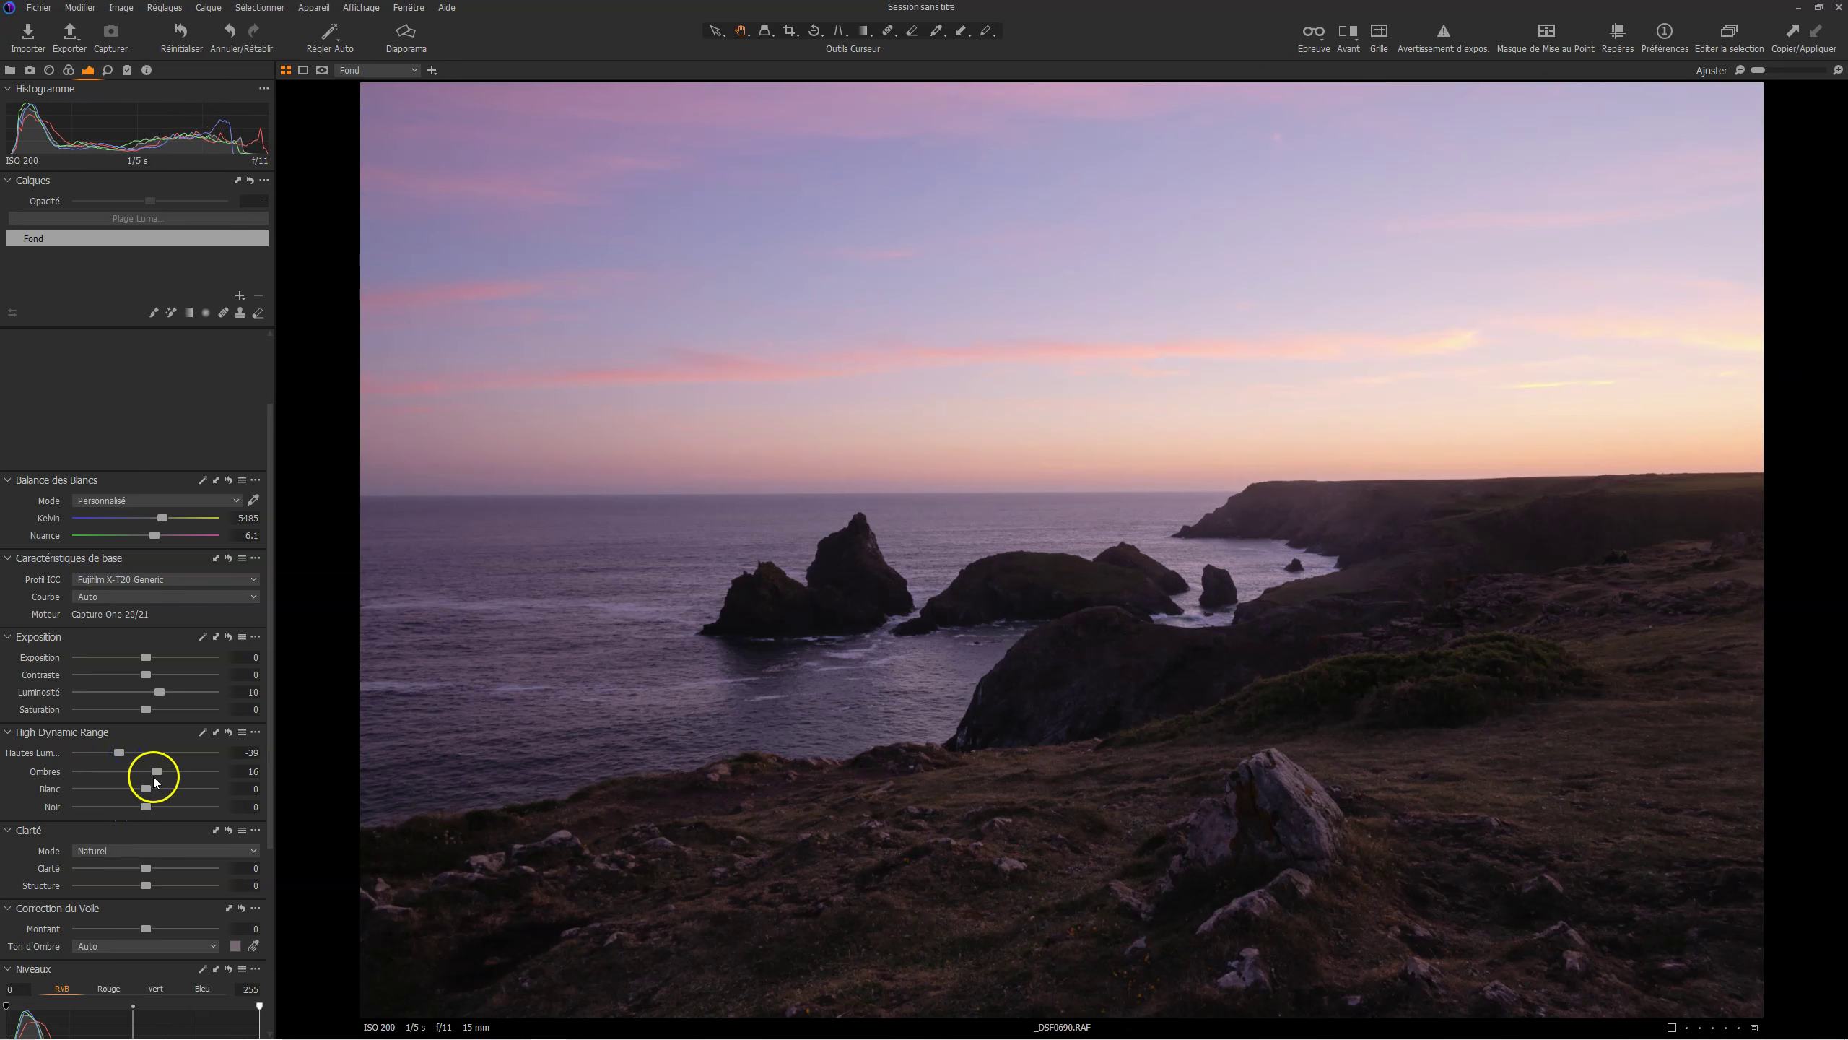
left_click_drag(155, 774, 162, 776)
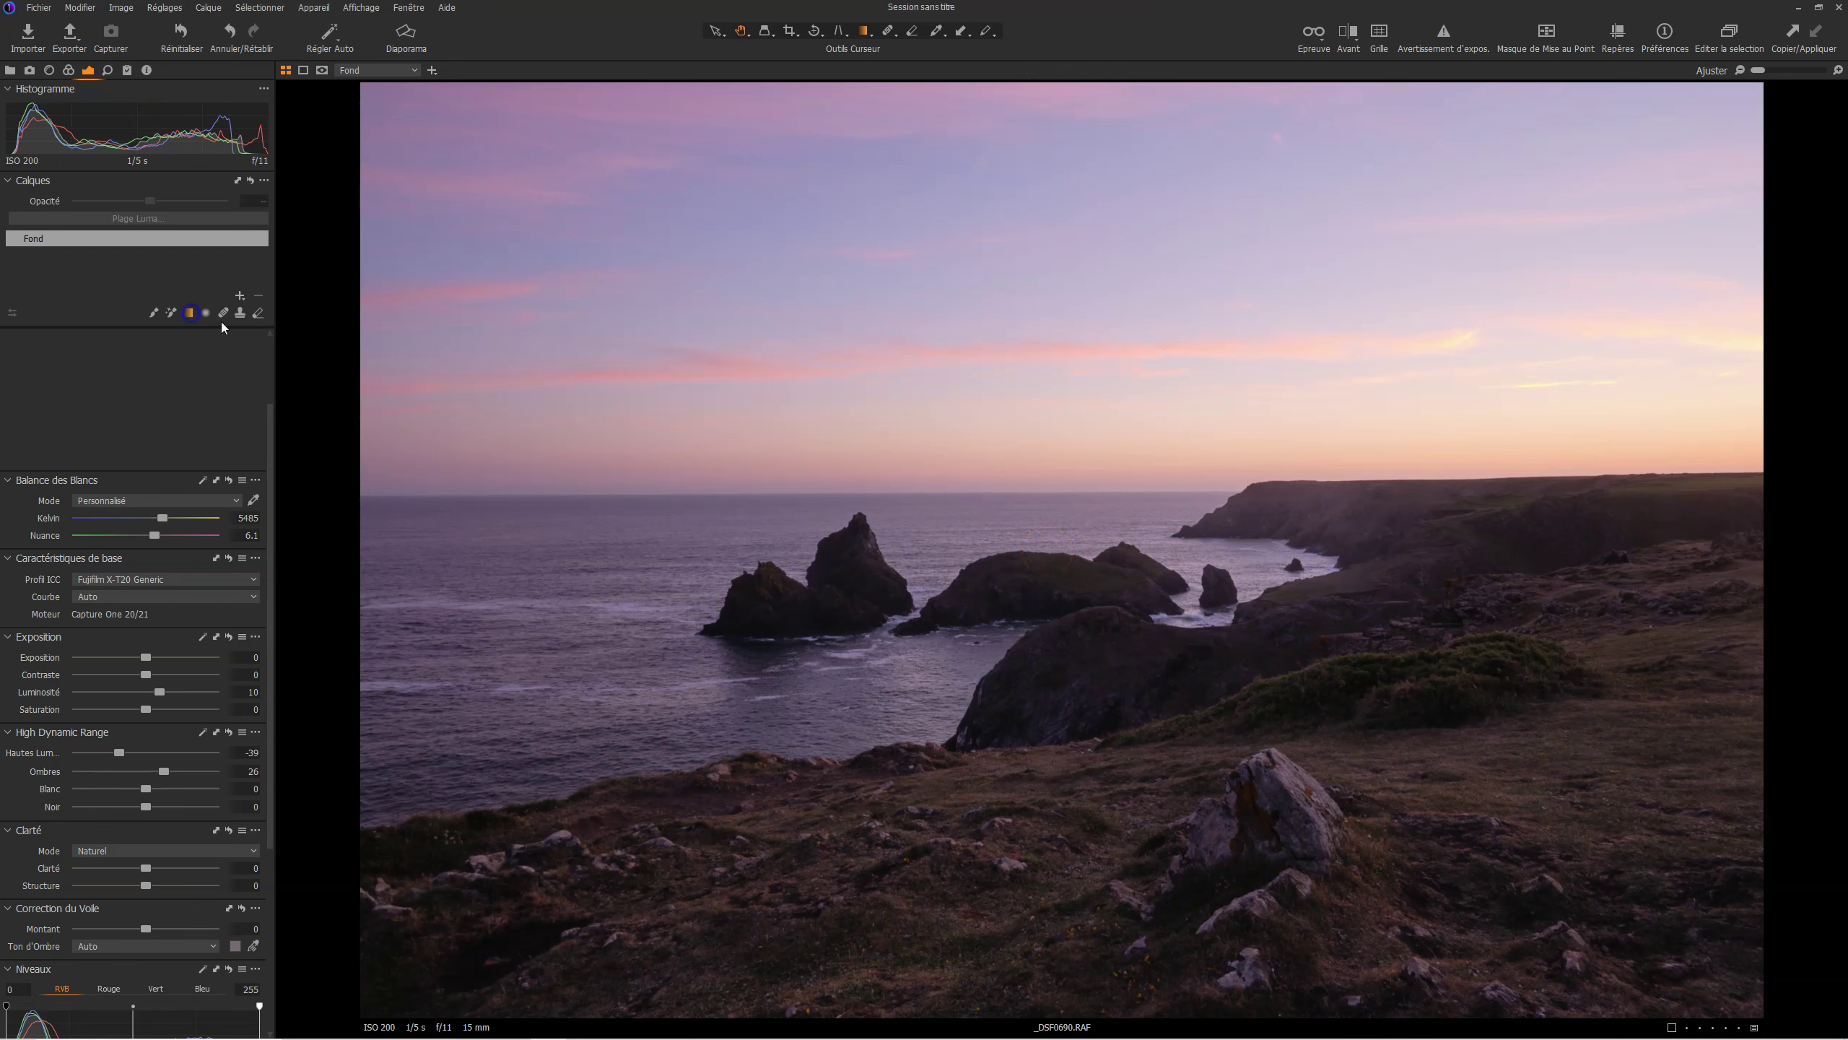
Step: Add a linear gradient mask over the sky down to the horizon and lower that layer's Luminosité to -11
left_click_drag(934, 80, 970, 488)
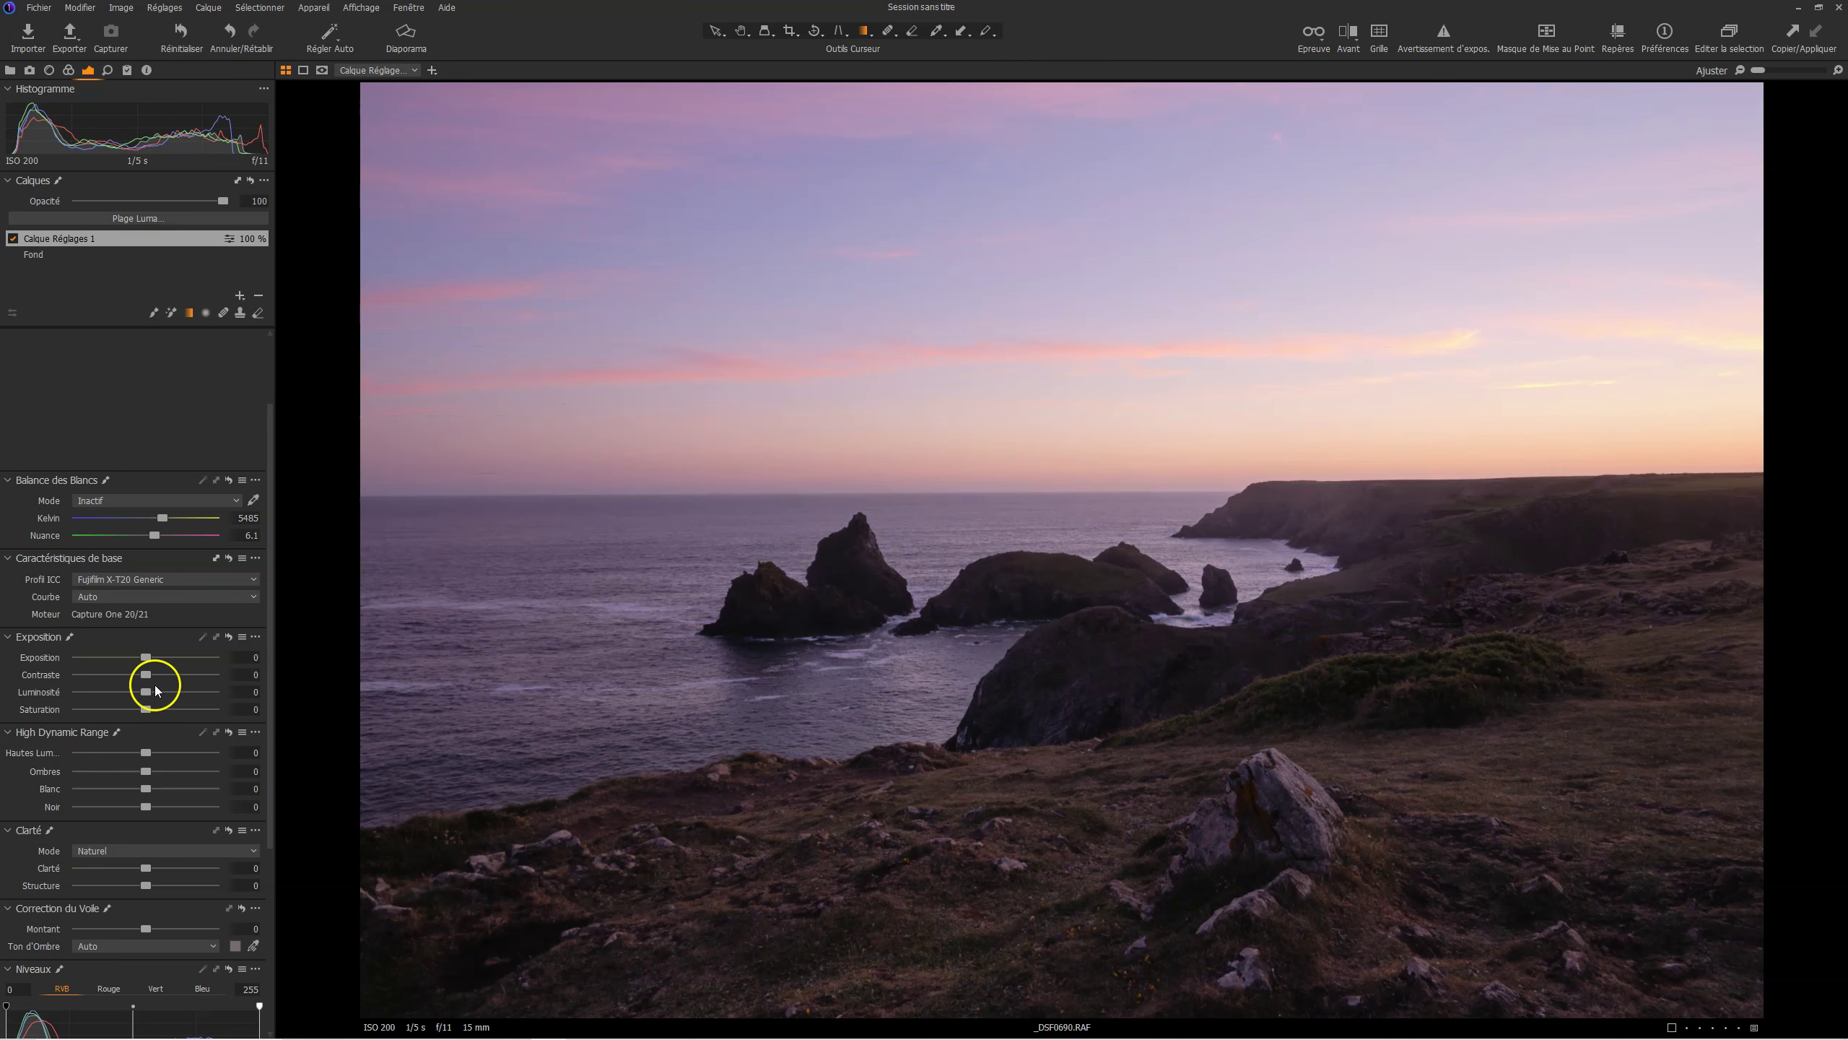
left_click_drag(147, 693, 137, 695)
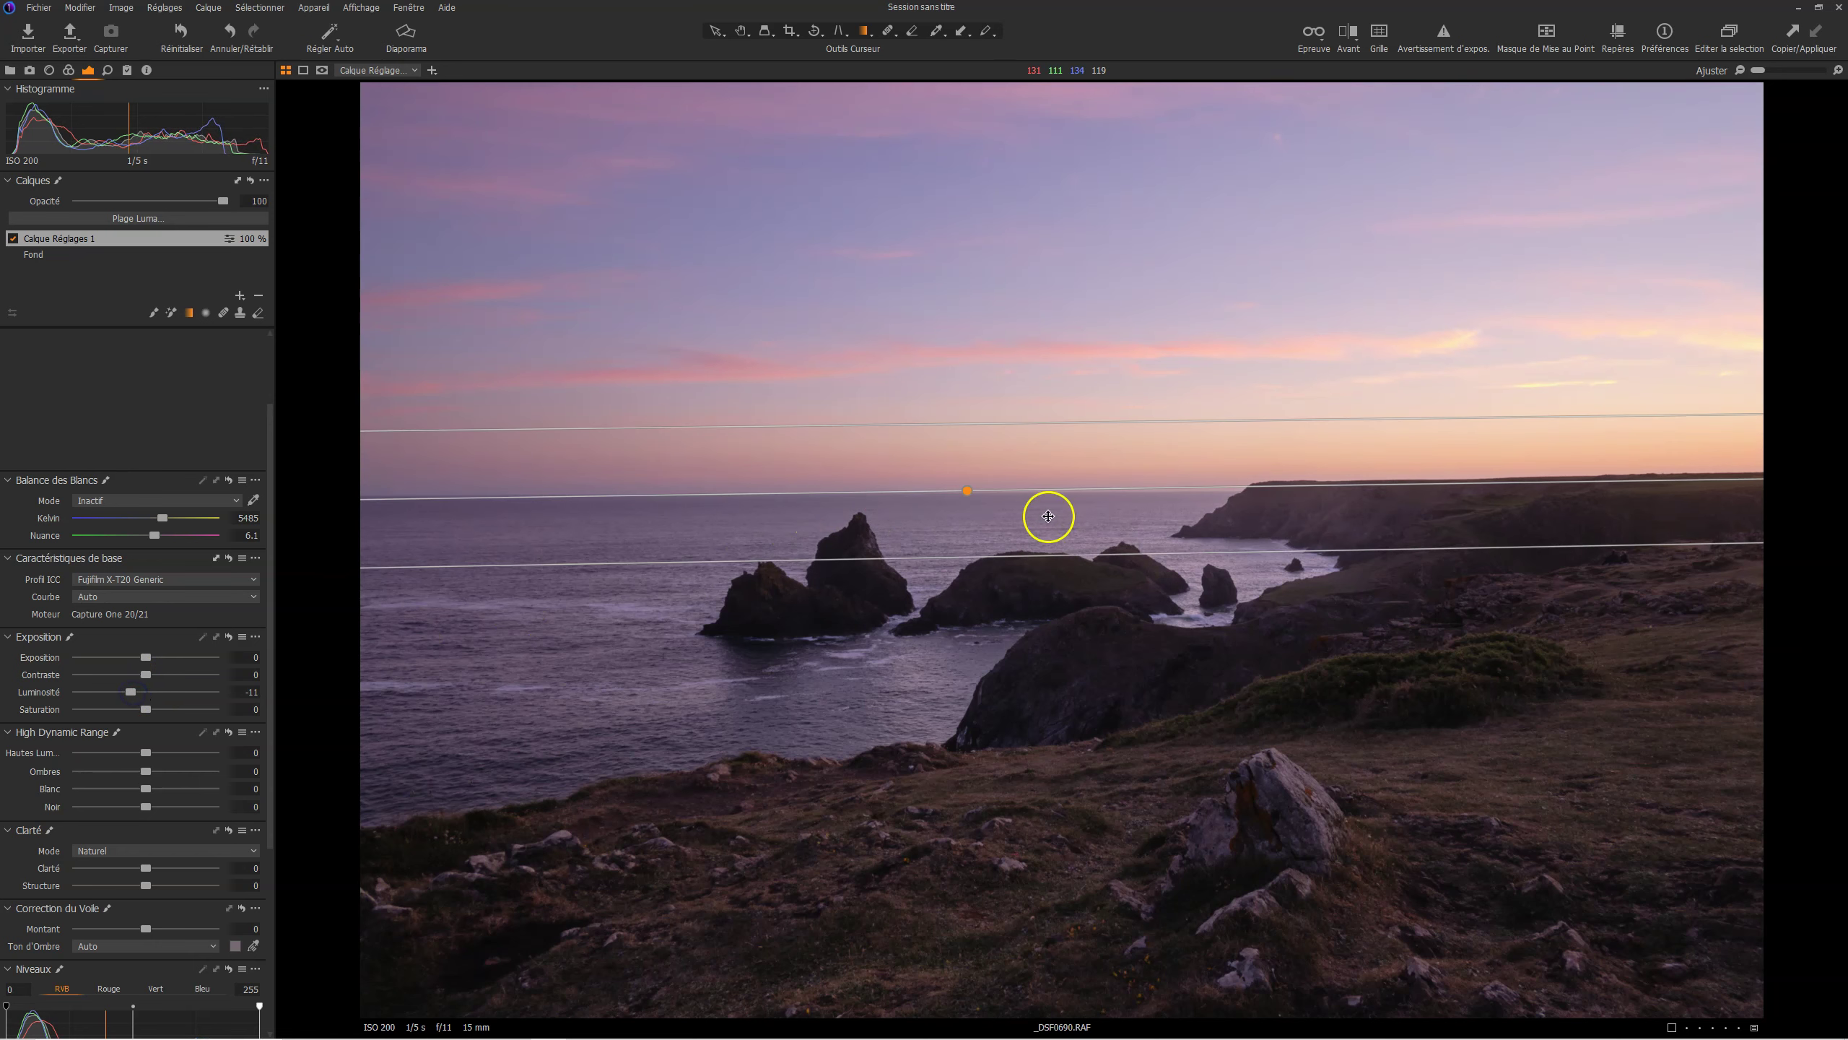
left_click_drag(965, 509, 964, 514)
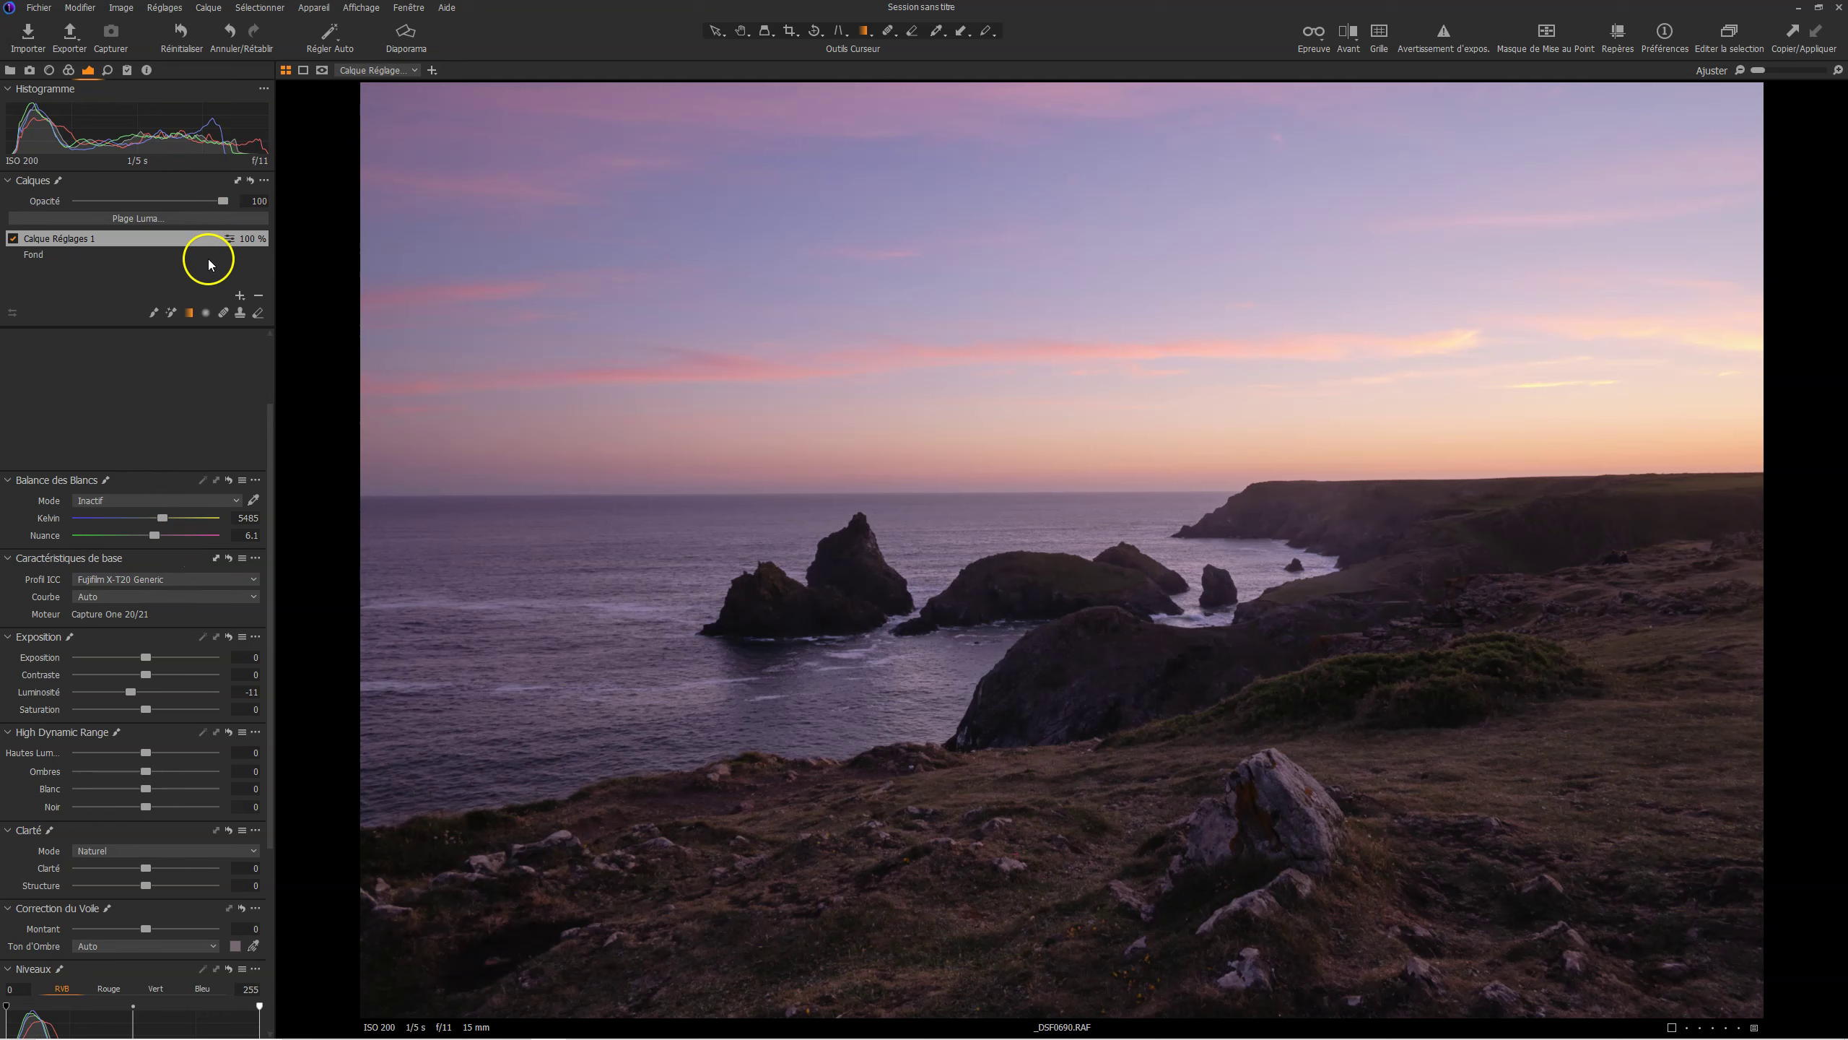
Step: Restrict the sky layer with a luma range starting at about 84 with a lower transition of 64, checking the mask display, and apply it
left_click(147, 219)
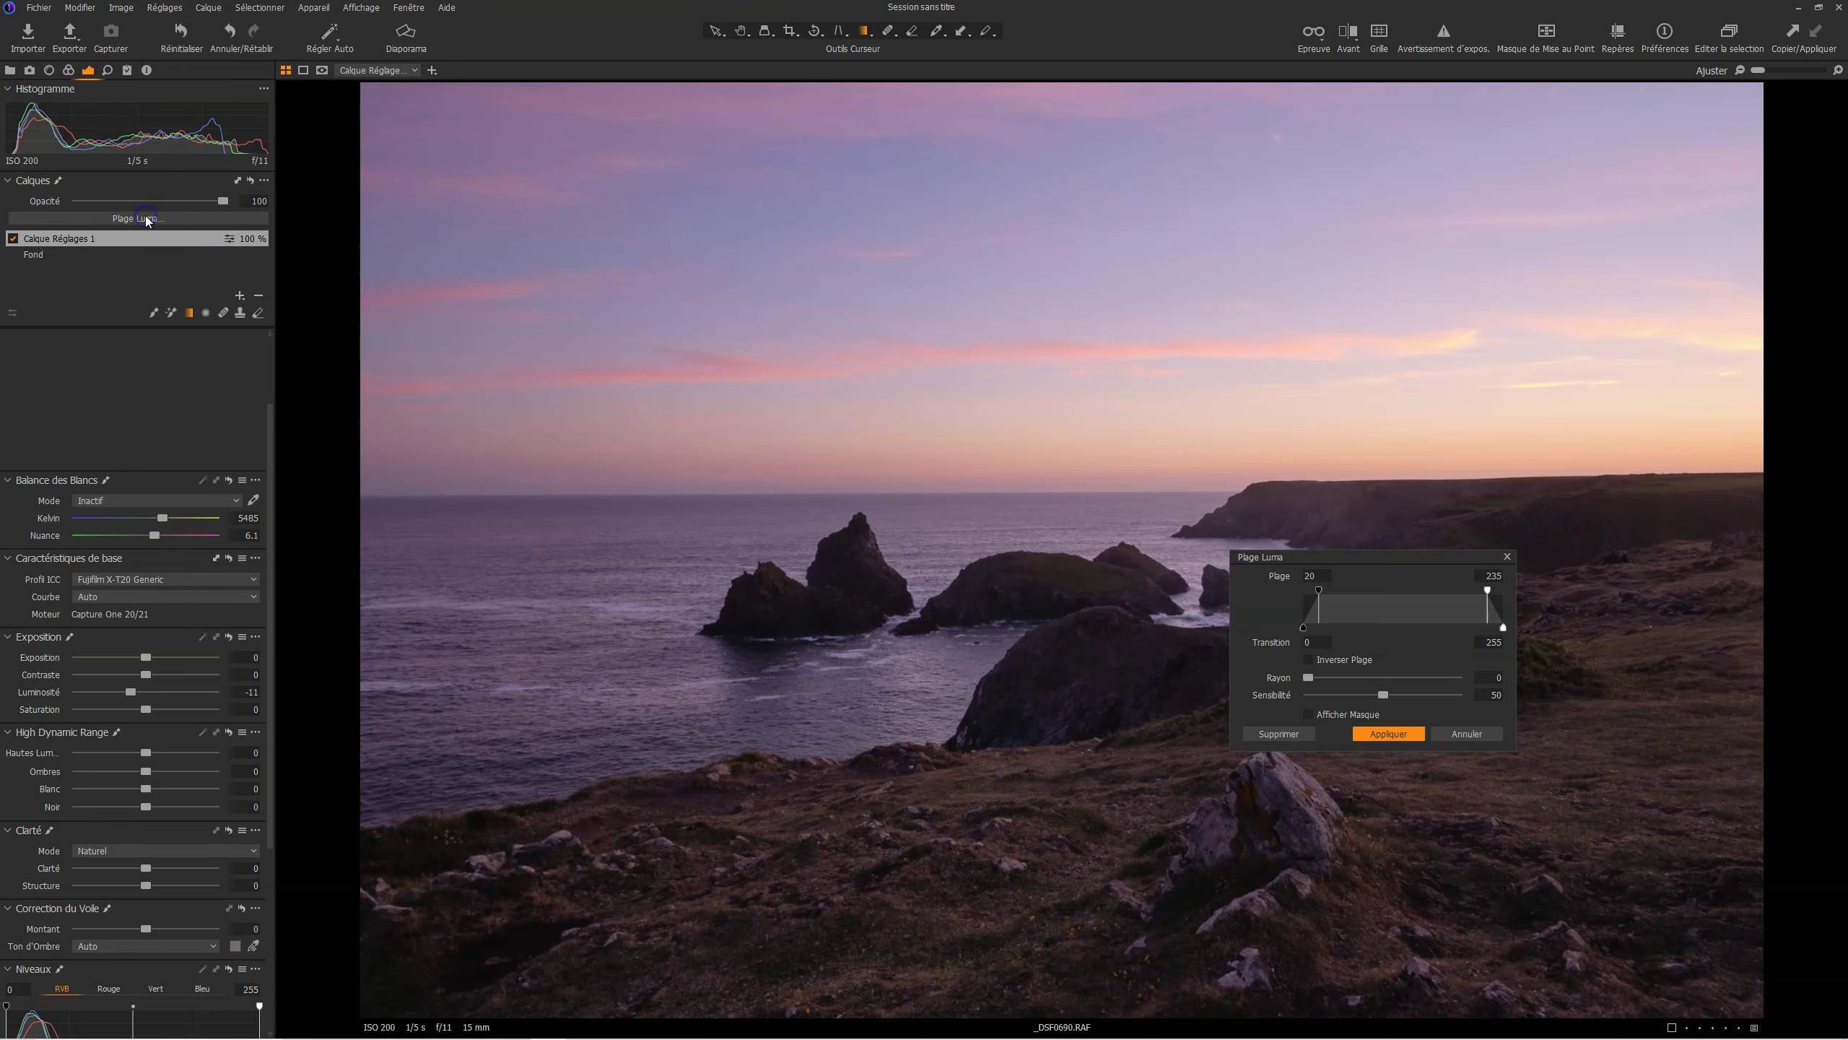
left_click(1308, 714)
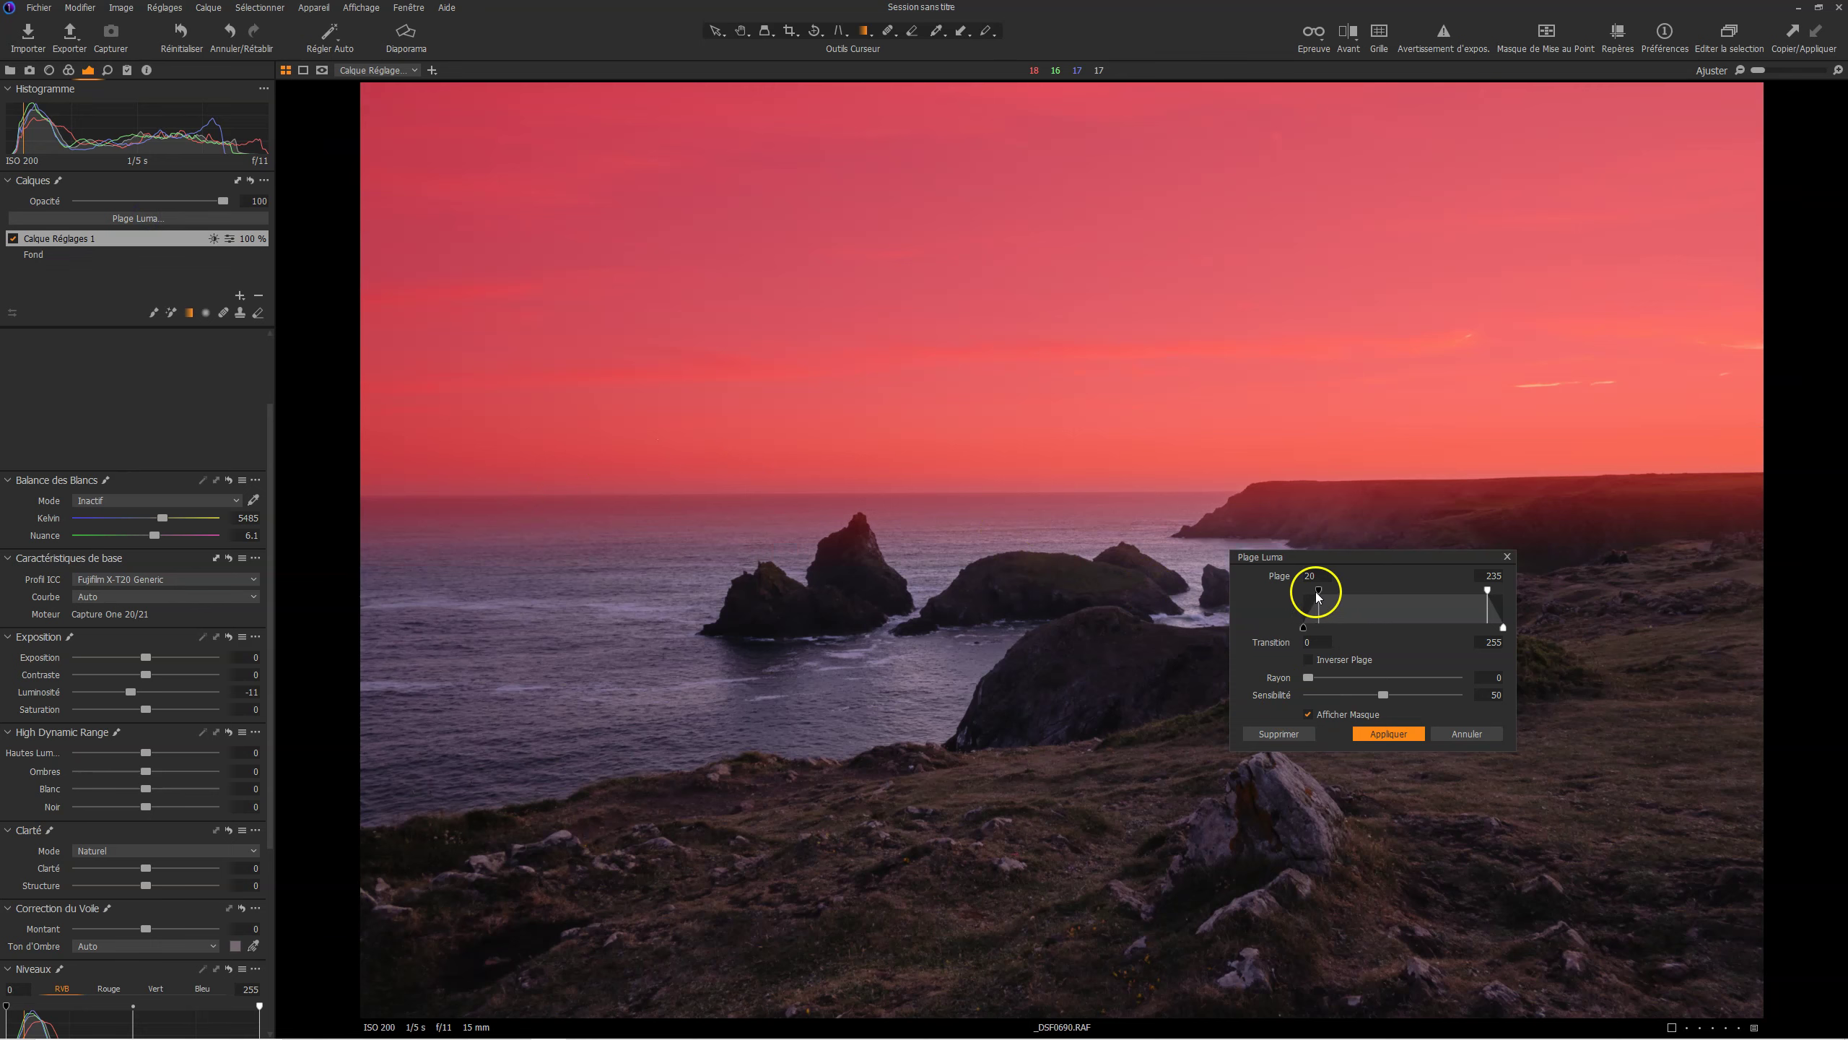
left_click_drag(1348, 593, 1371, 593)
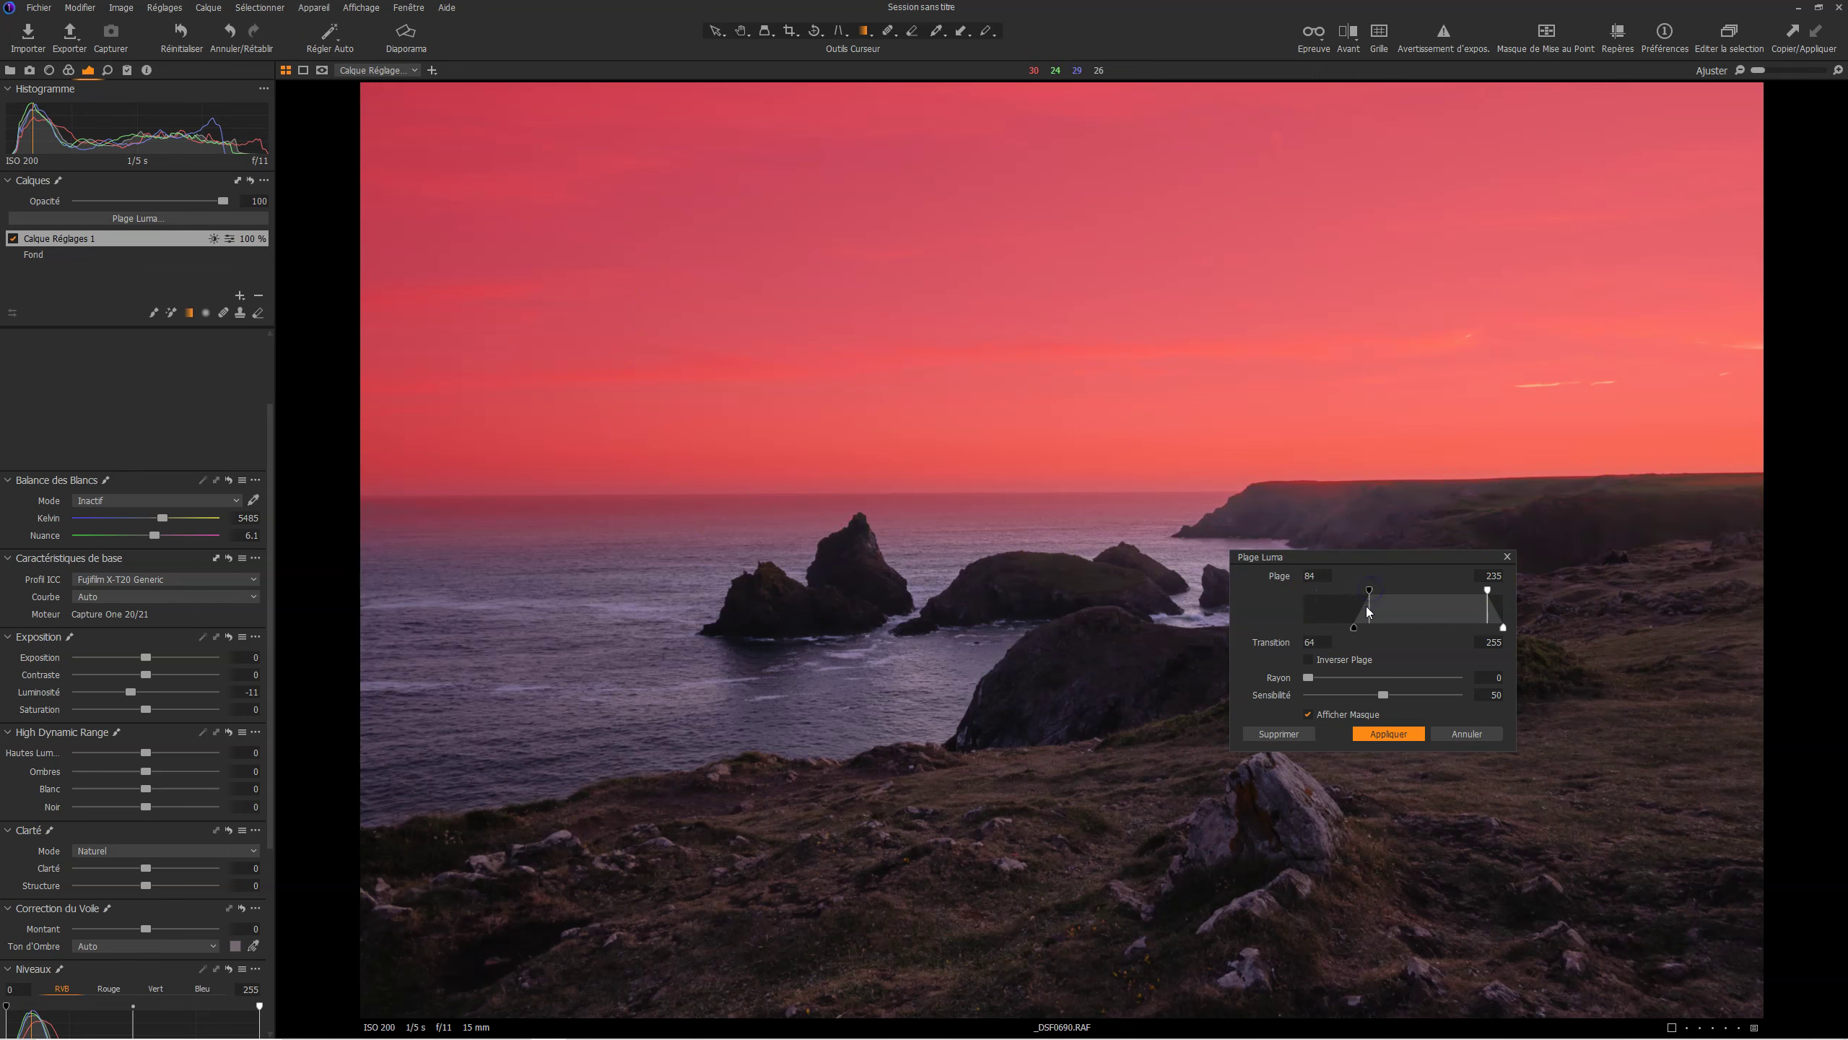
left_click(1372, 591)
left_click(1389, 733)
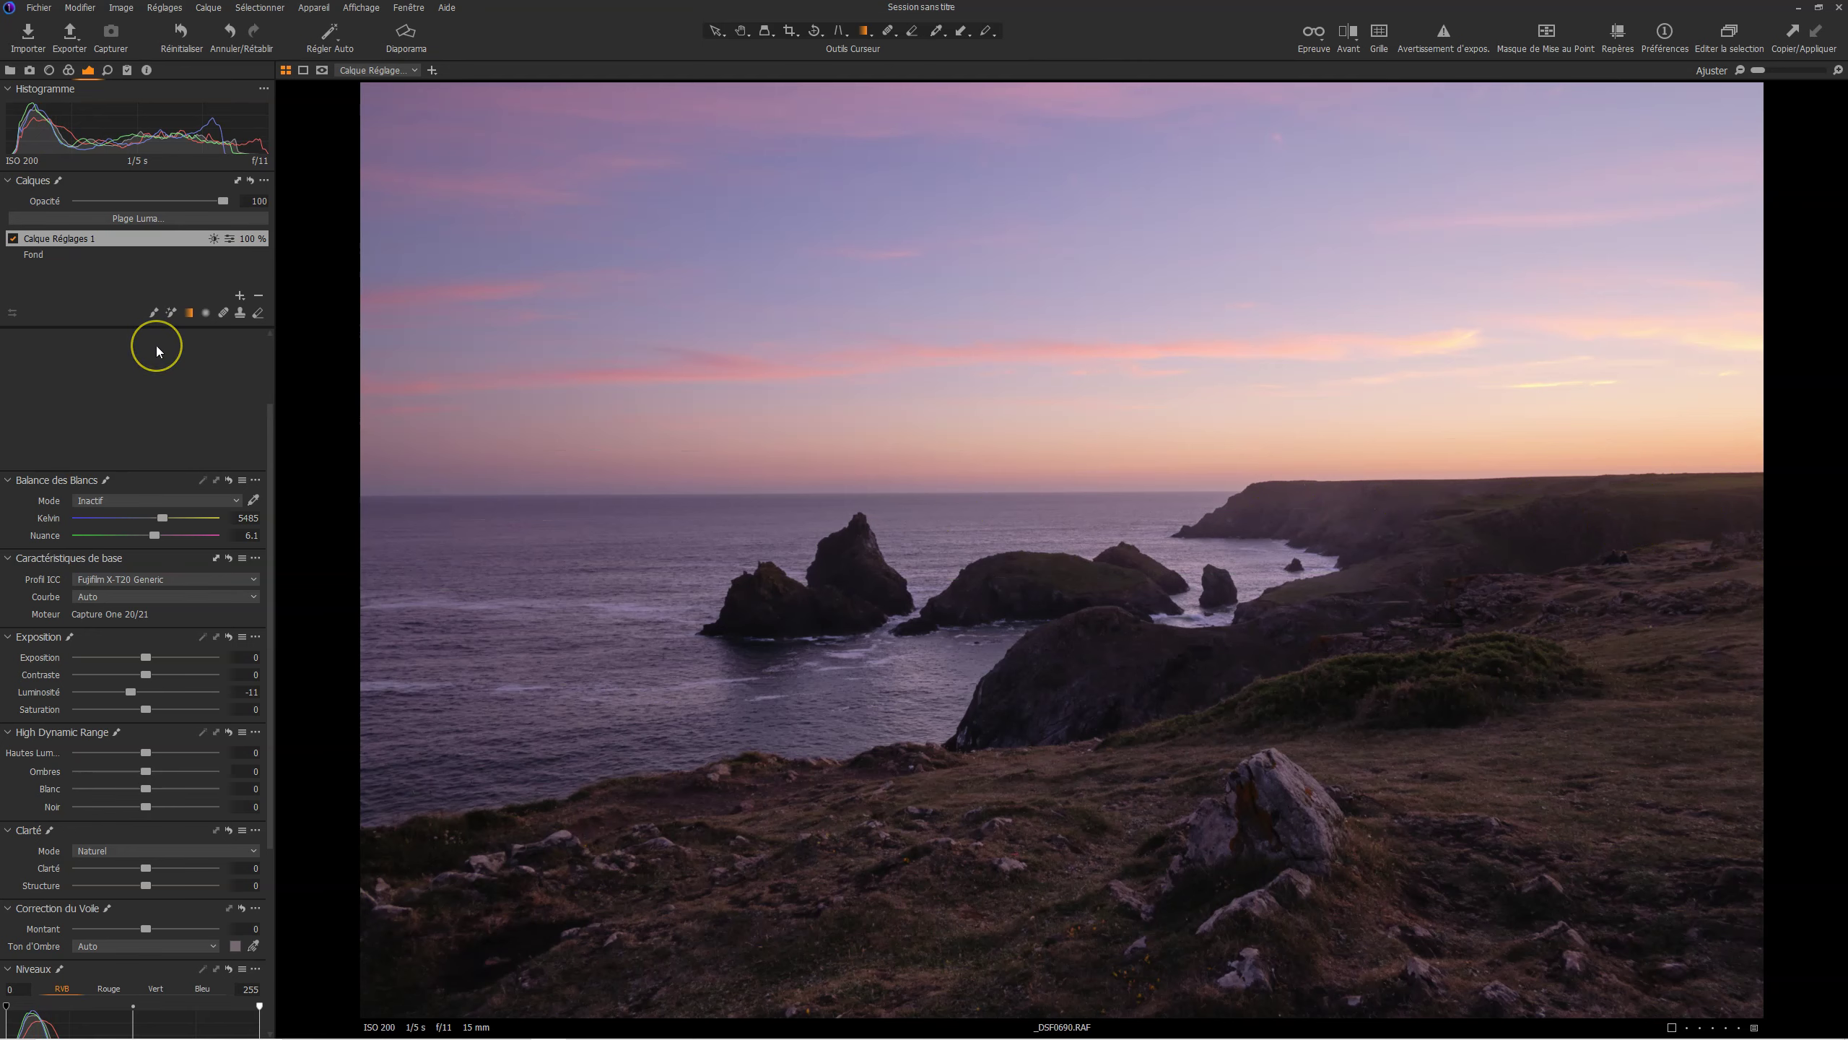
Step: Compare the photo with its original in the split view, moving the divider across it, and leave the comparison
key("y")
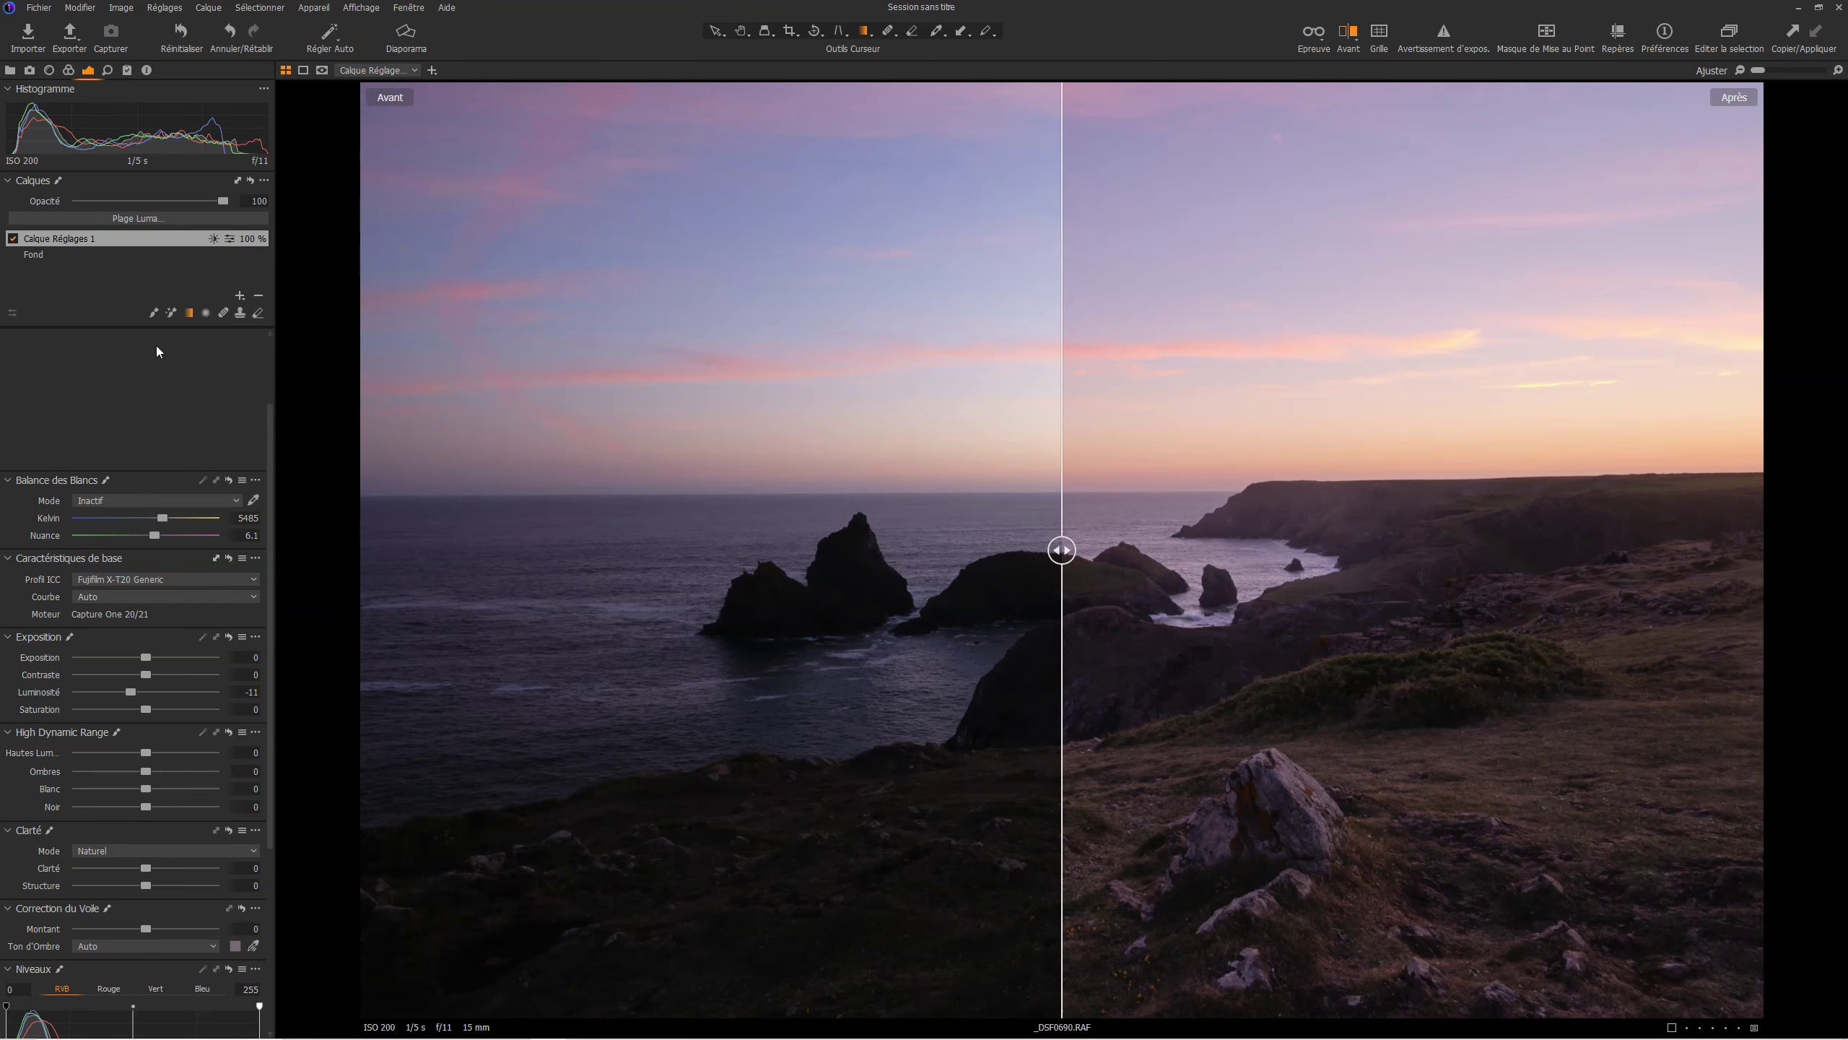
left_click(741, 30)
left_click_drag(1061, 551, 409, 622)
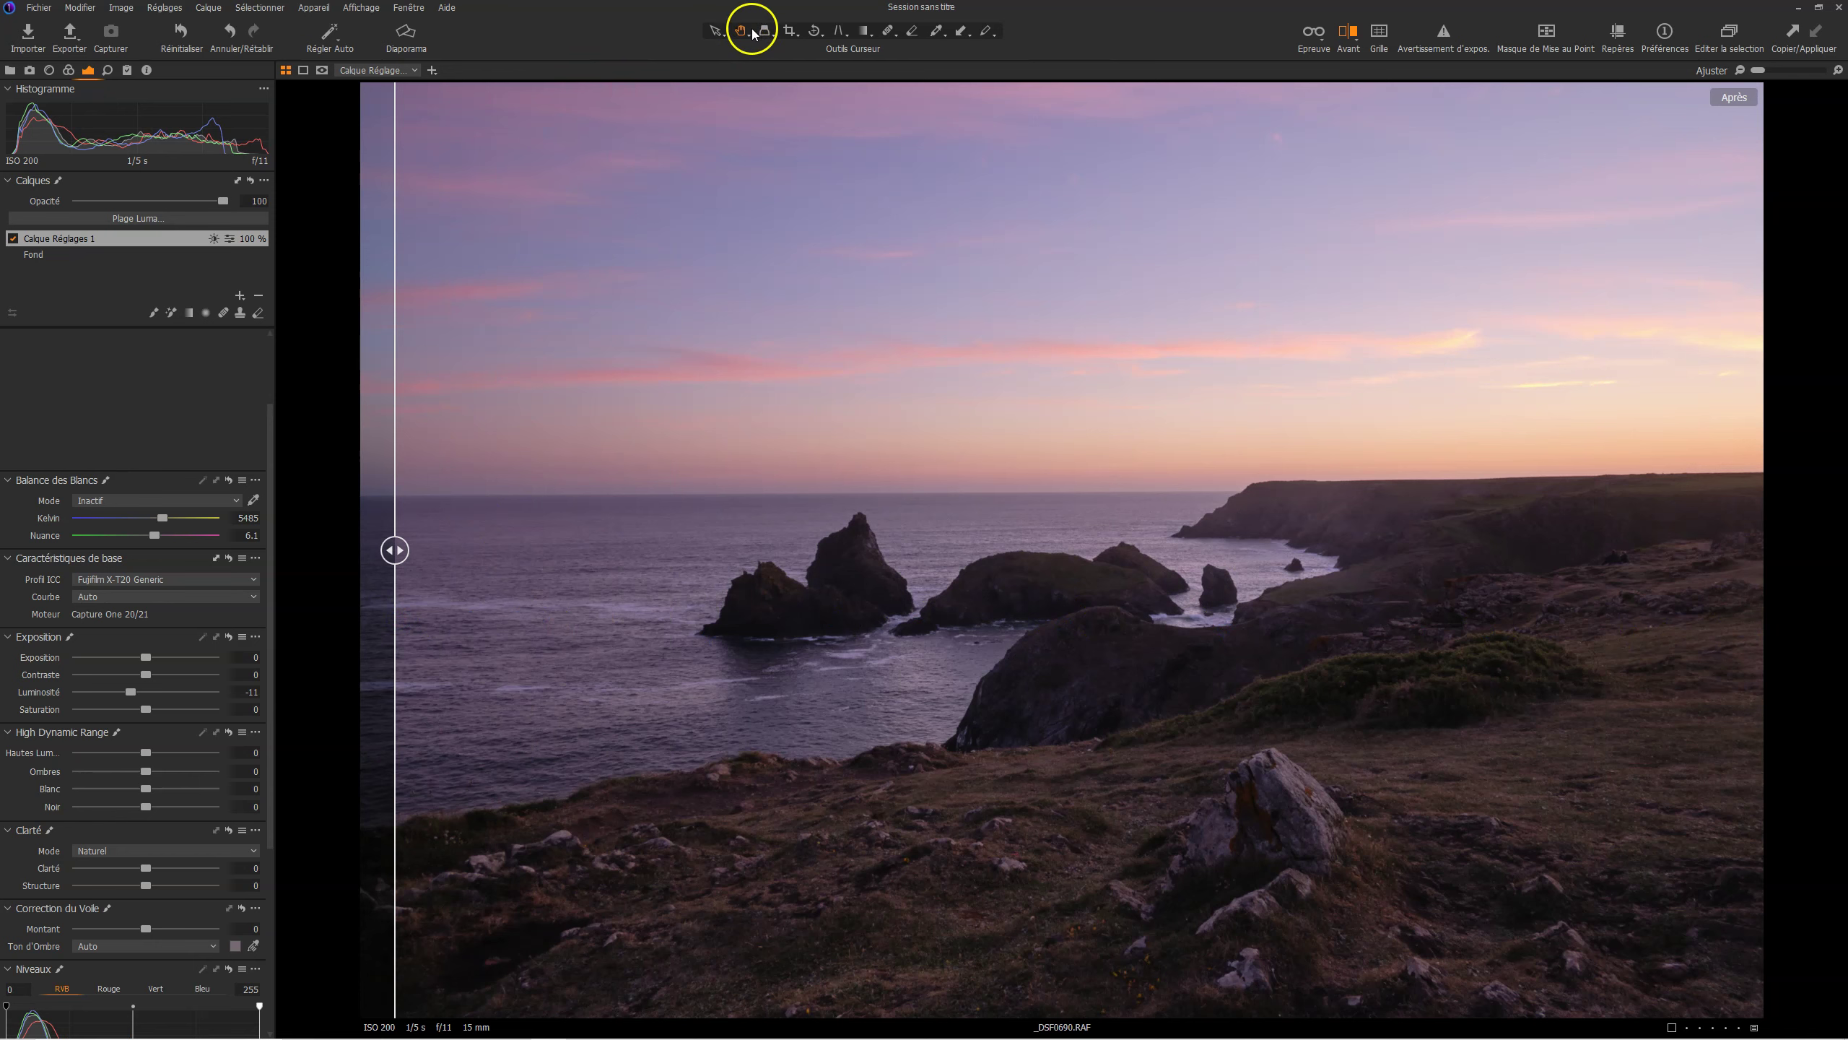
key("shift+y")
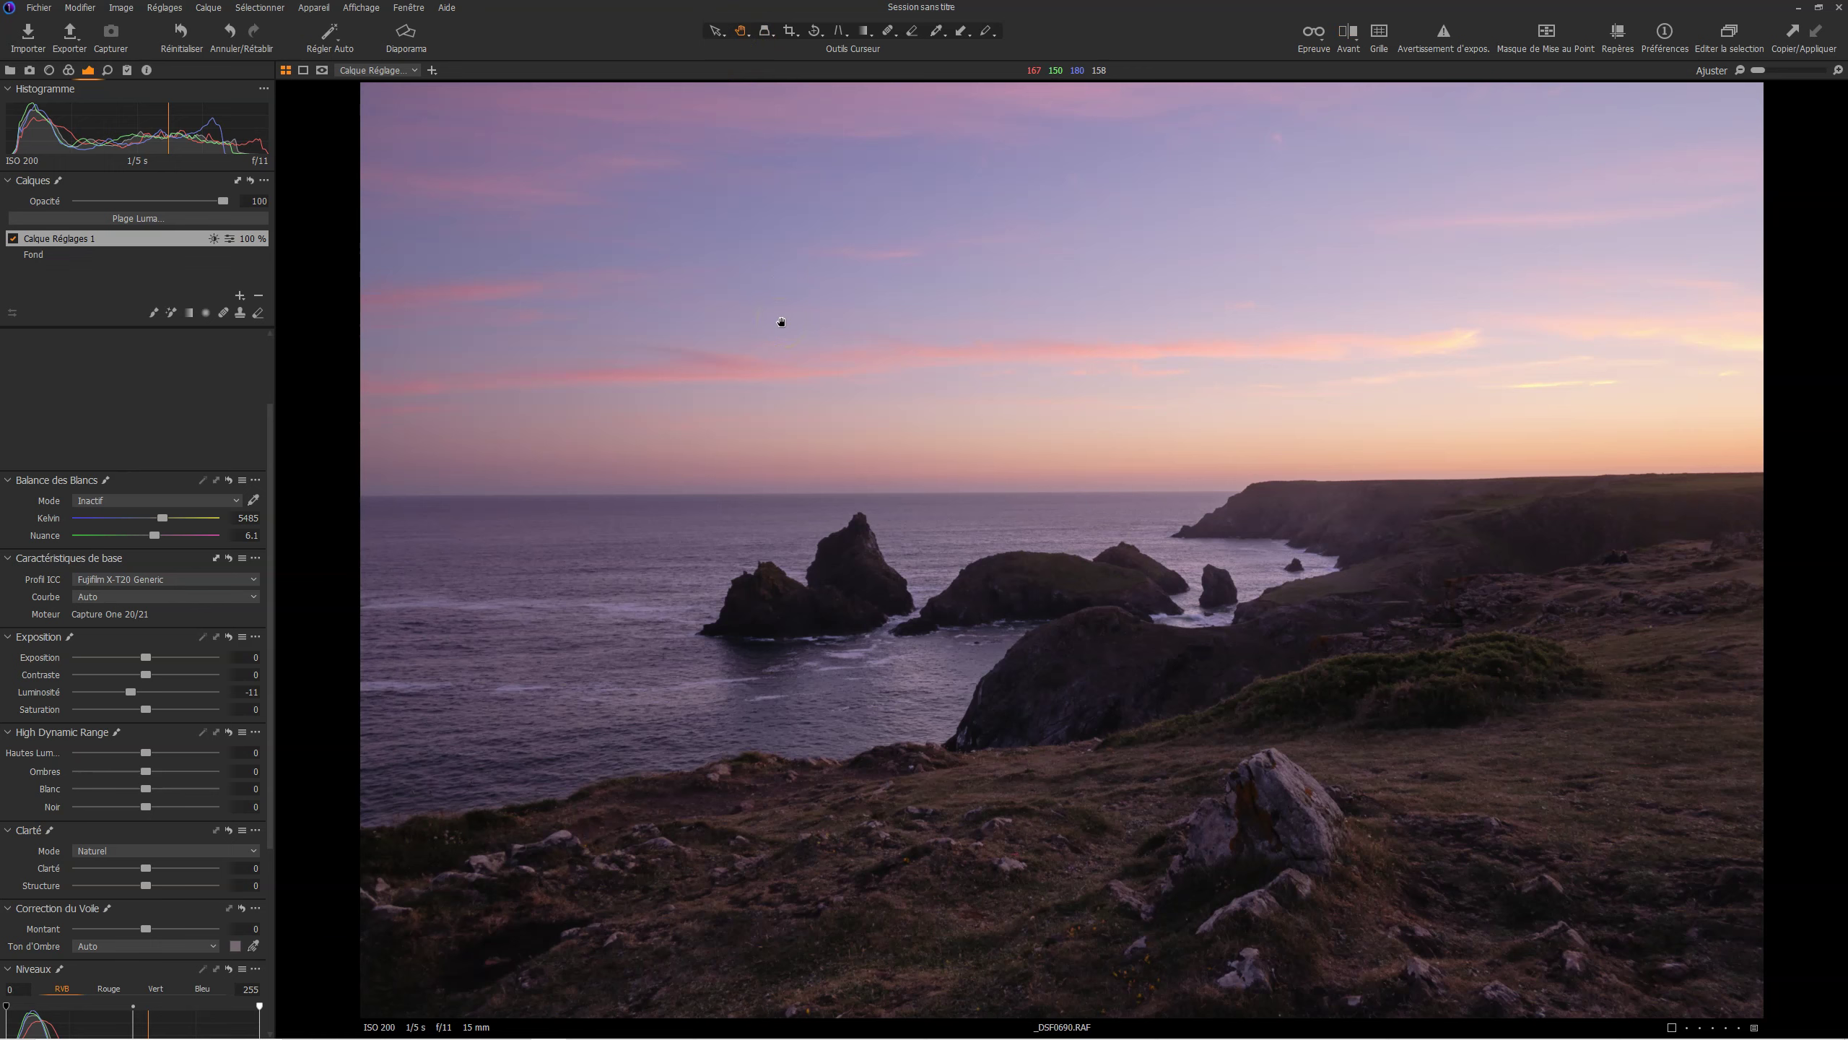
Step: Activate the mask brush and create a new empty adjustment layer above the sky layer
left_click(823, 608)
key("b")
left_click(240, 294)
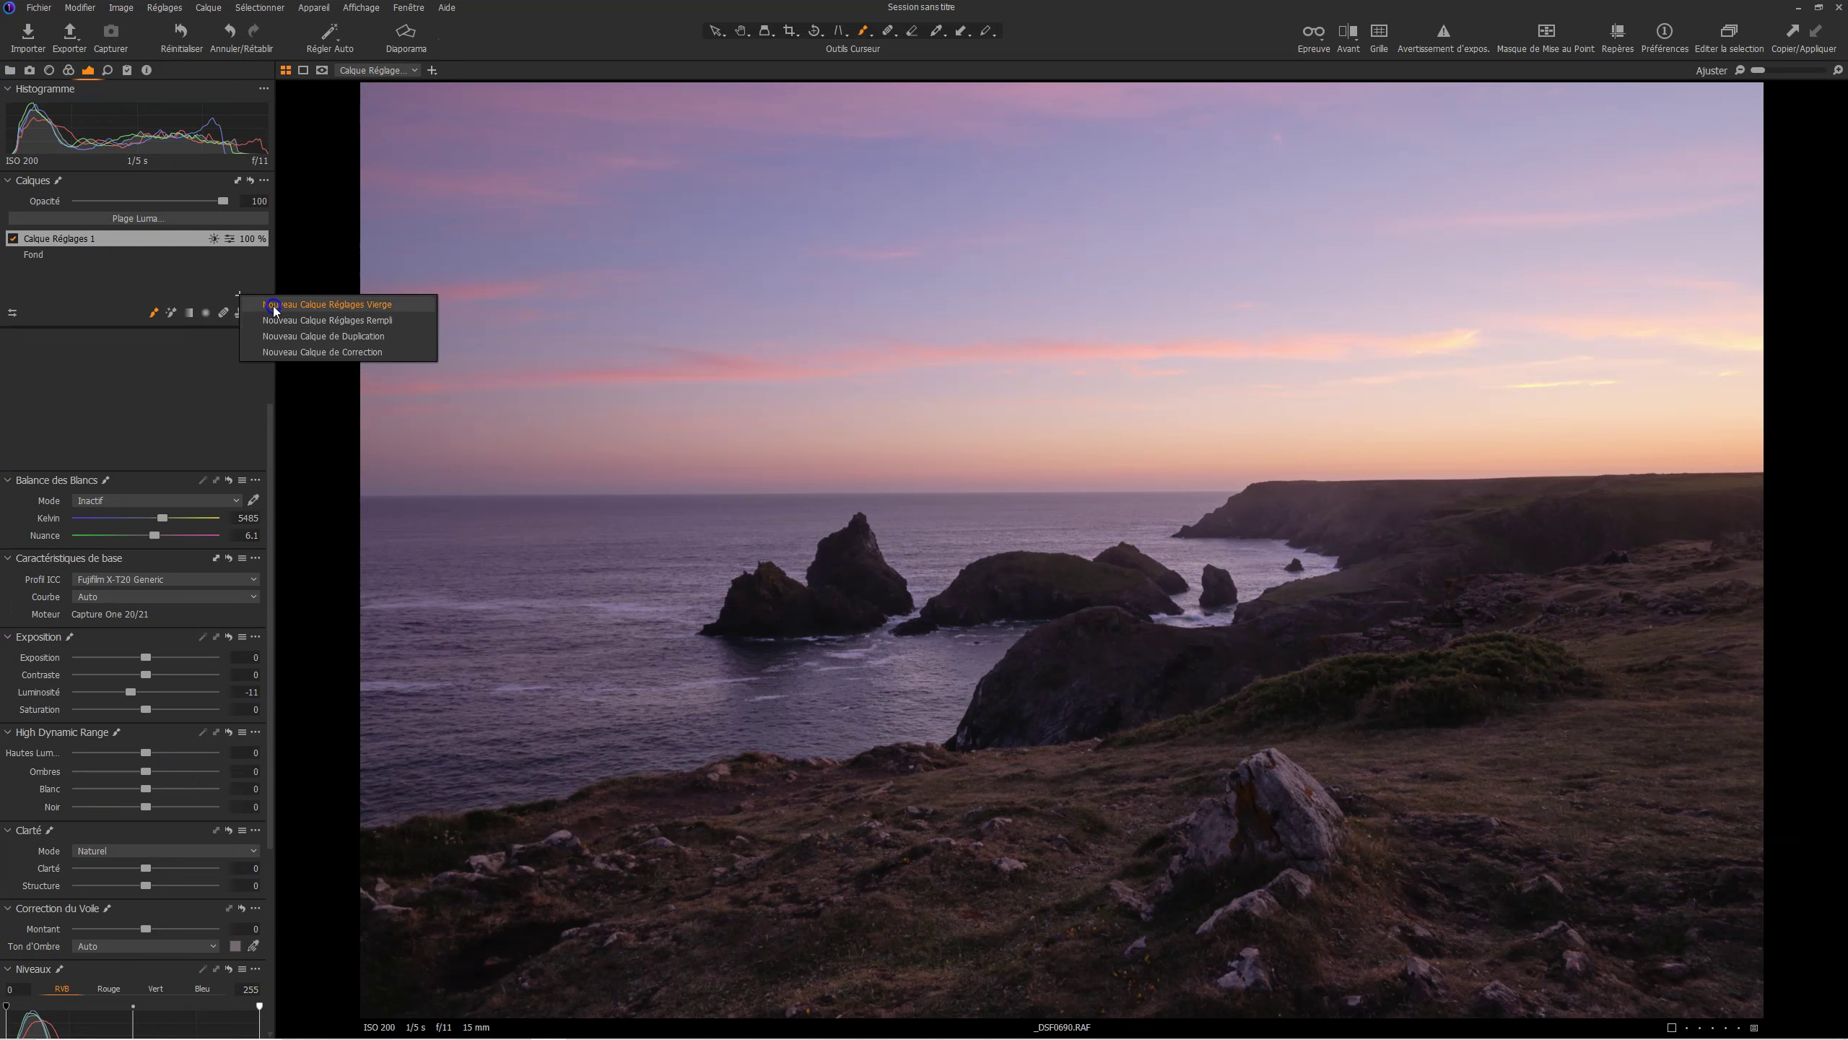
left_click(274, 306)
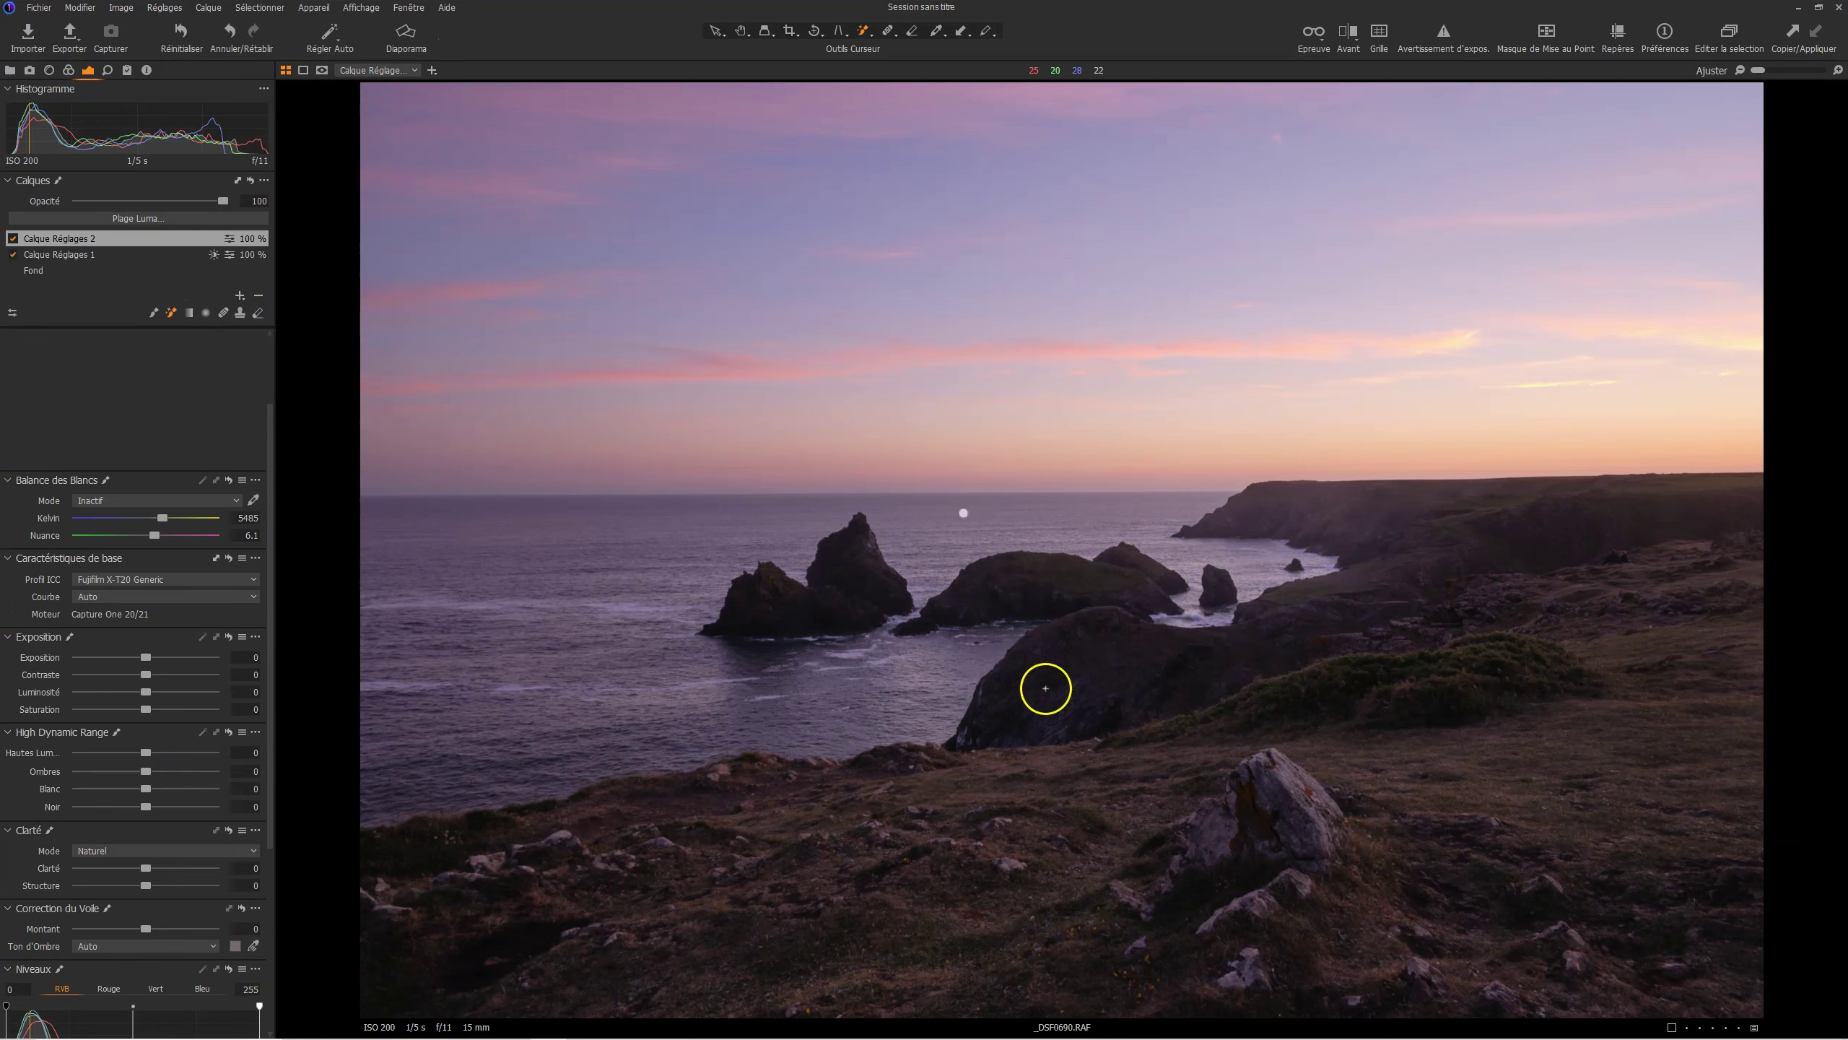
Step: Mask the large foreground rock and the smaller stones around it on the new layer with the Magic Brush
right_click(1250, 805)
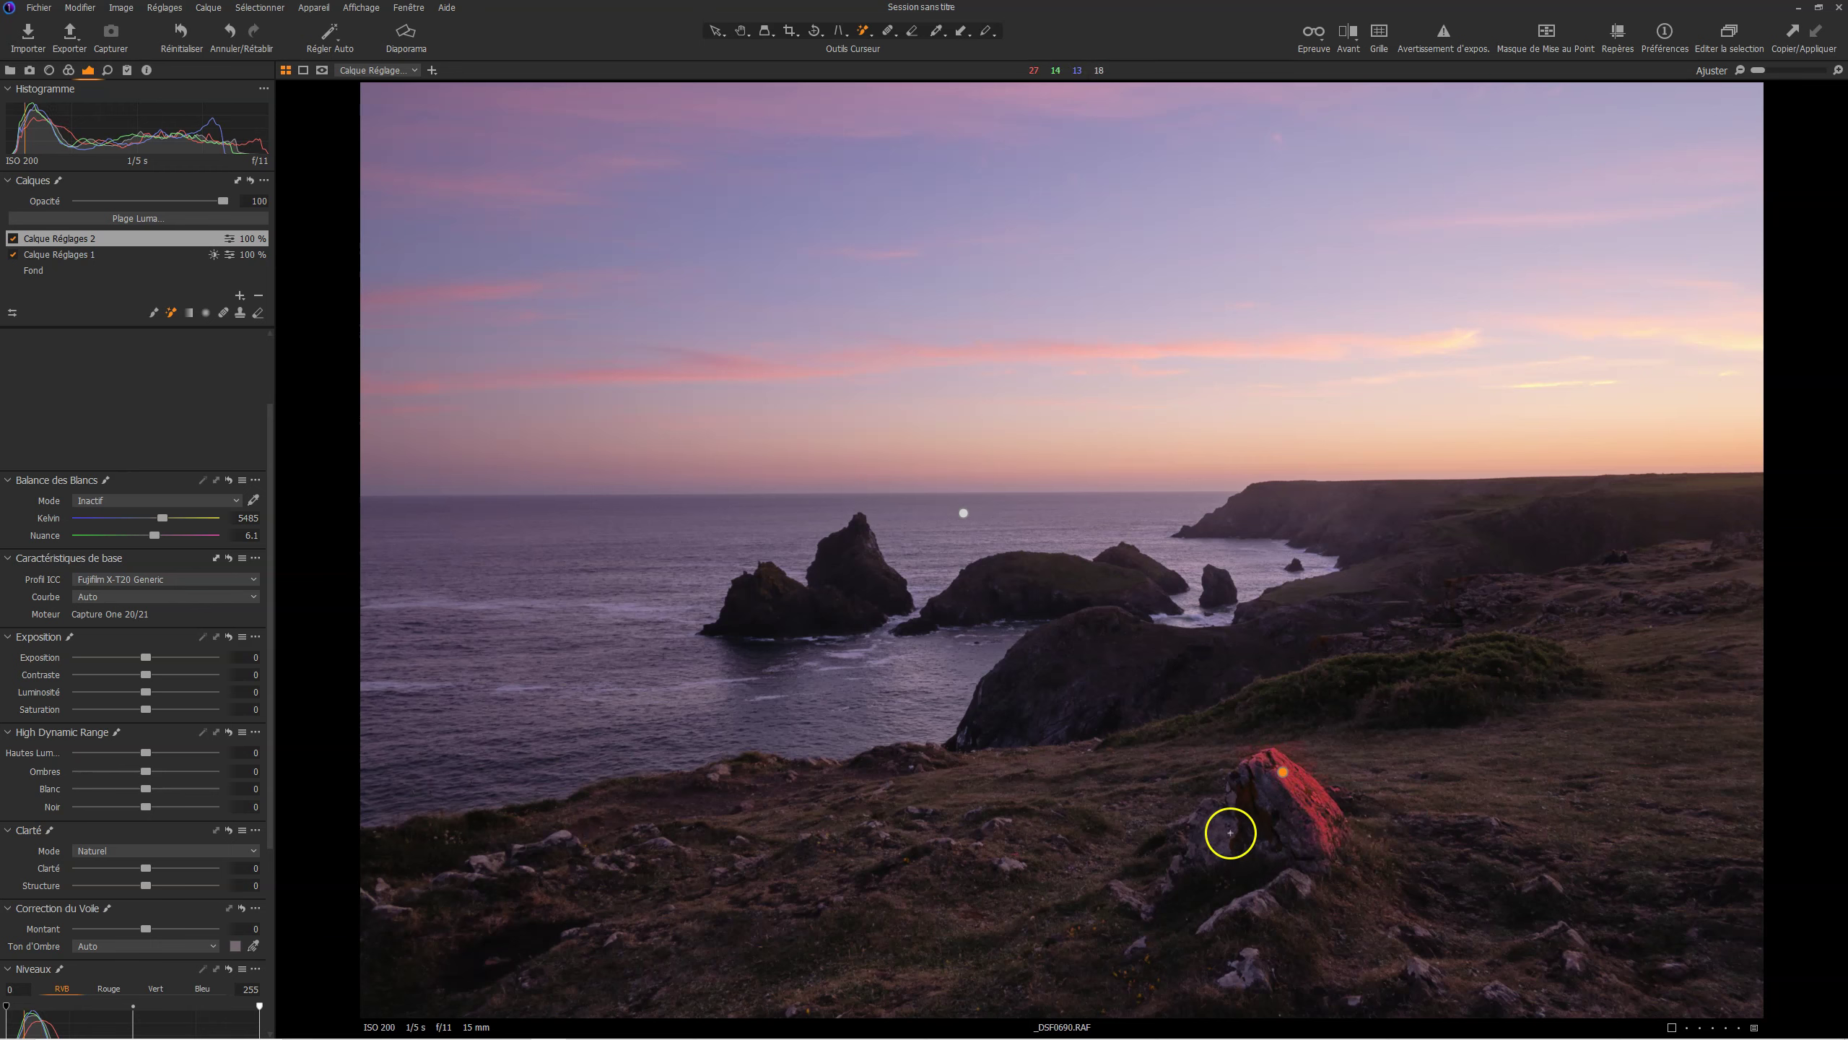
left_click(1212, 837)
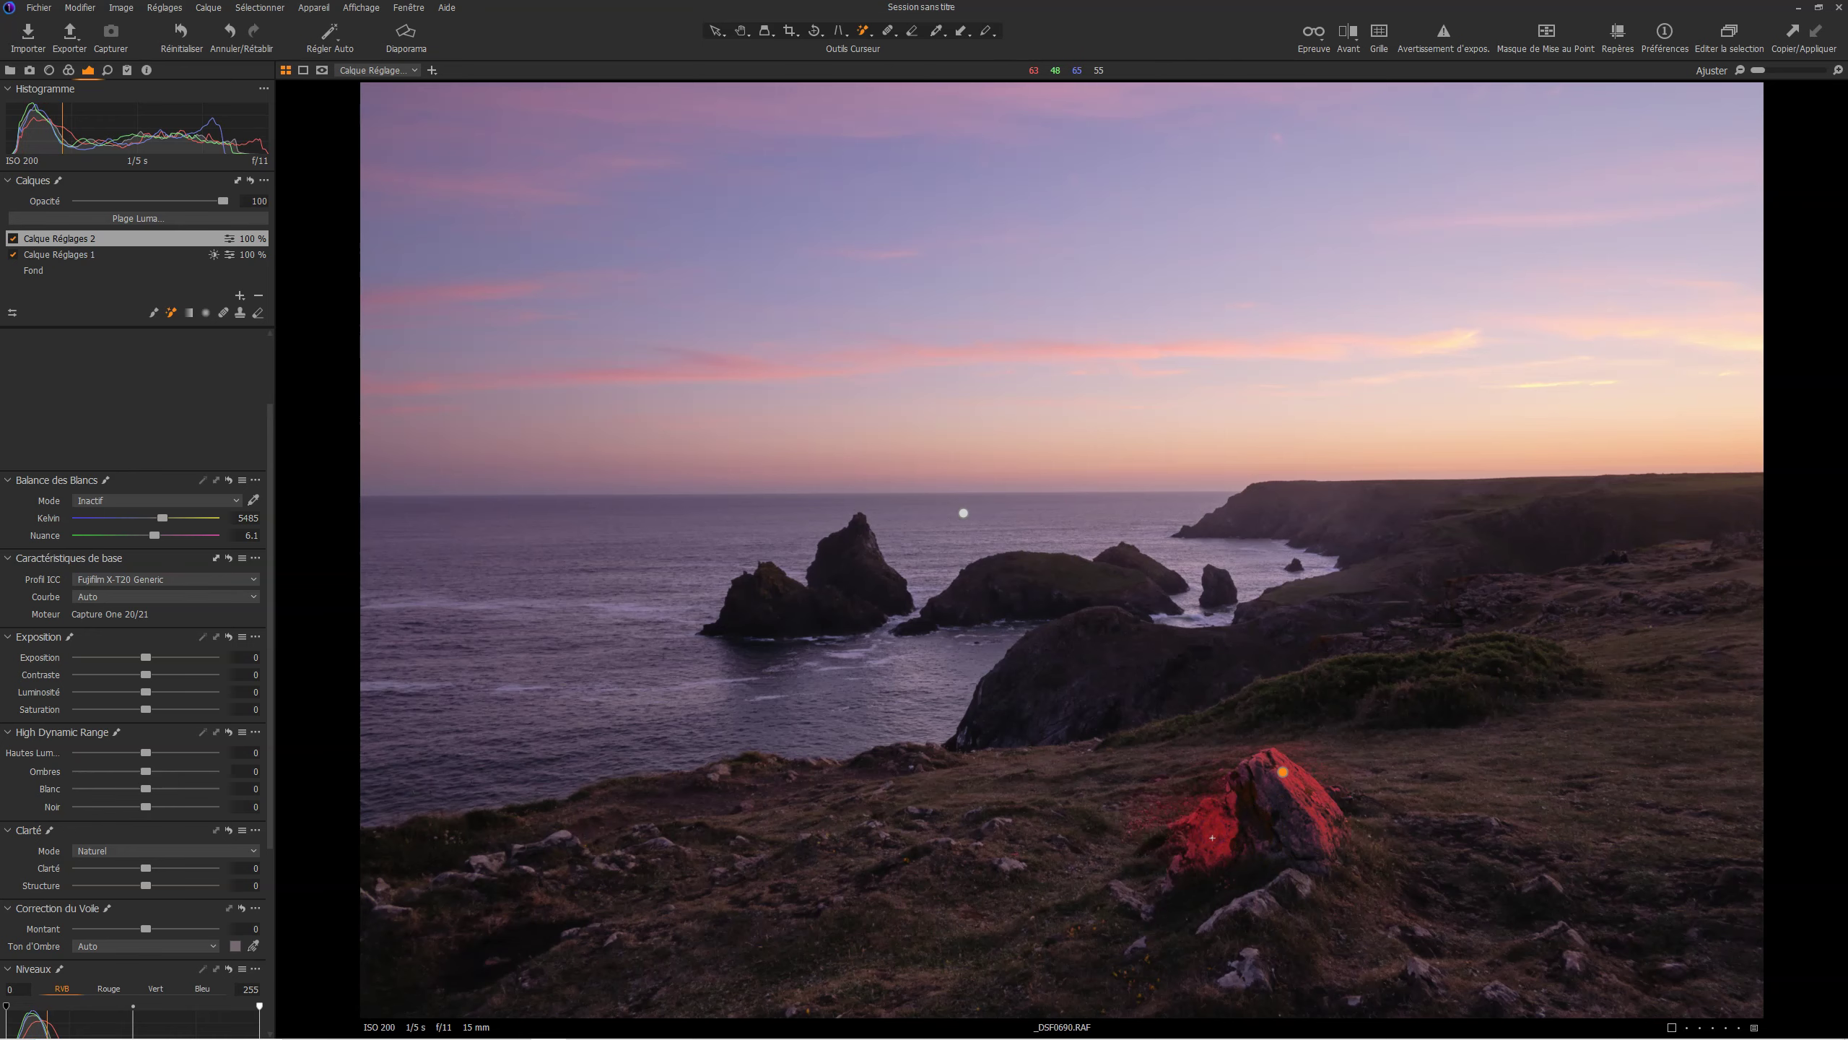
mouse_move(1228, 842)
left_mouse_down()
mouse_move(1284, 848)
mouse_move(1265, 795)
left_mouse_up()
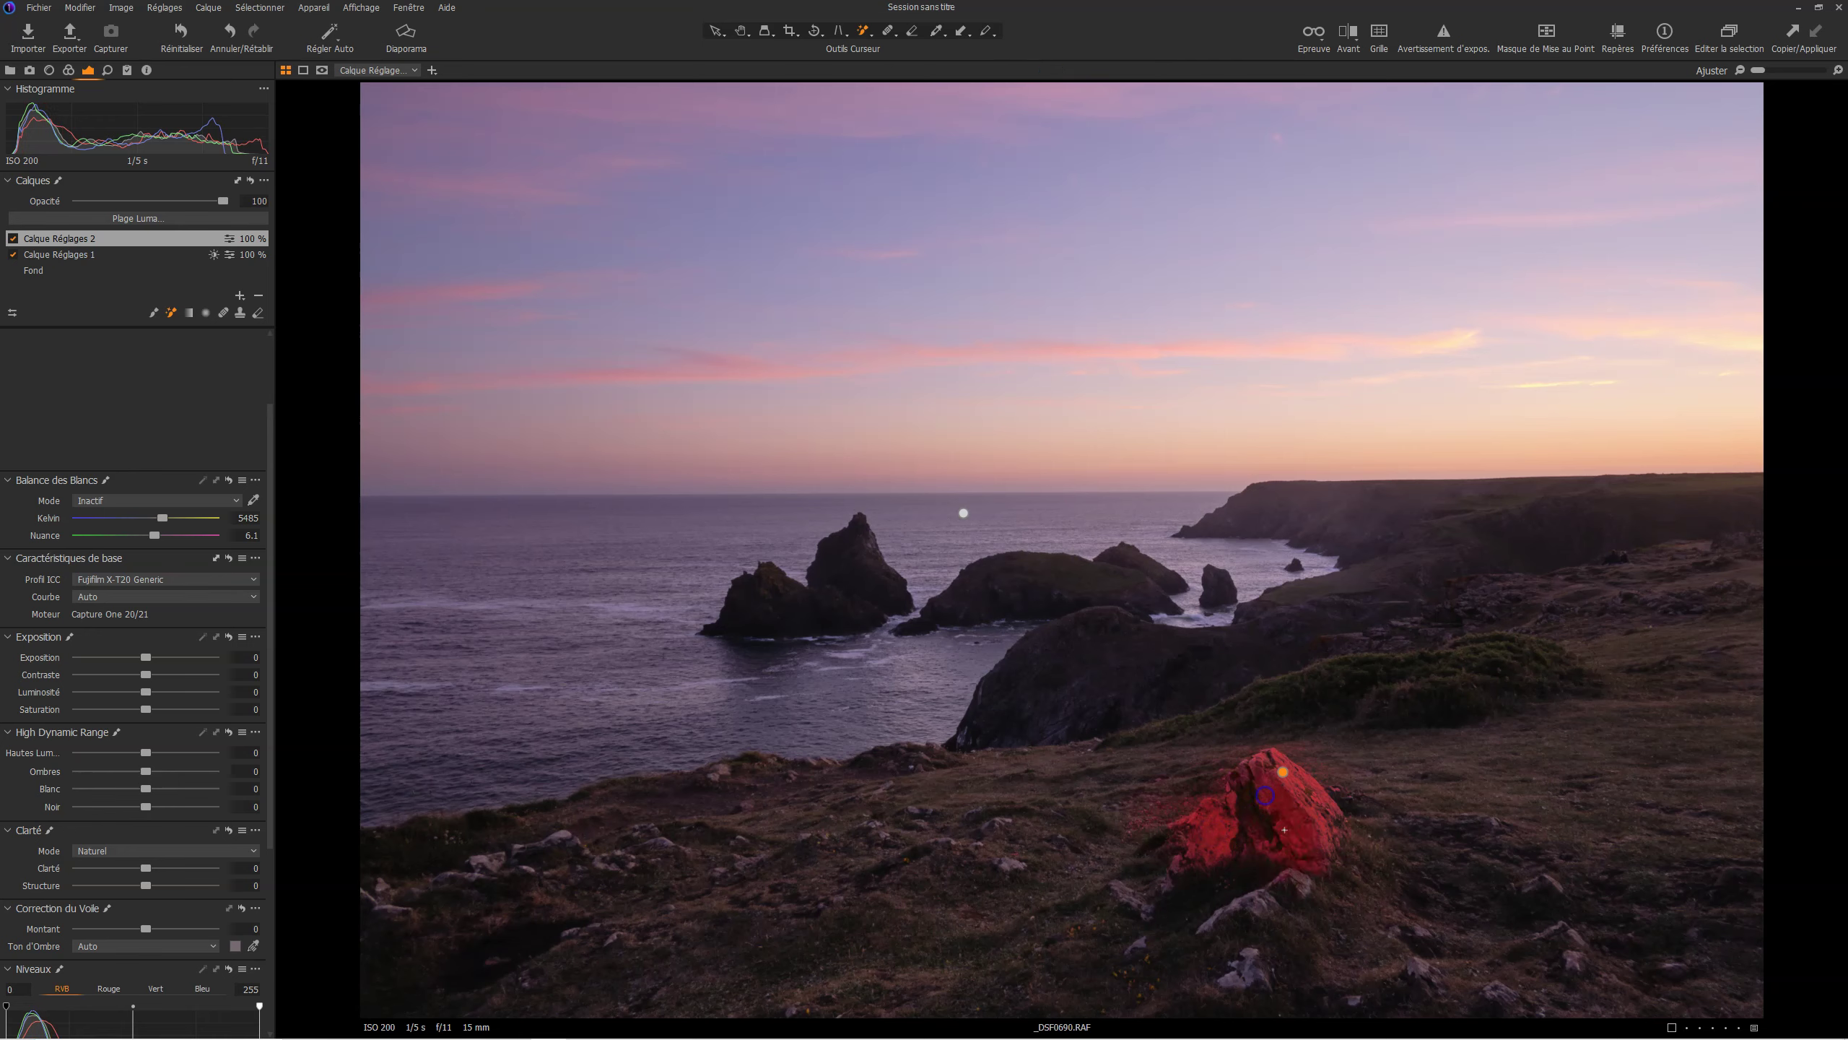
left_click(1253, 905)
left_click(1141, 942)
key("m")
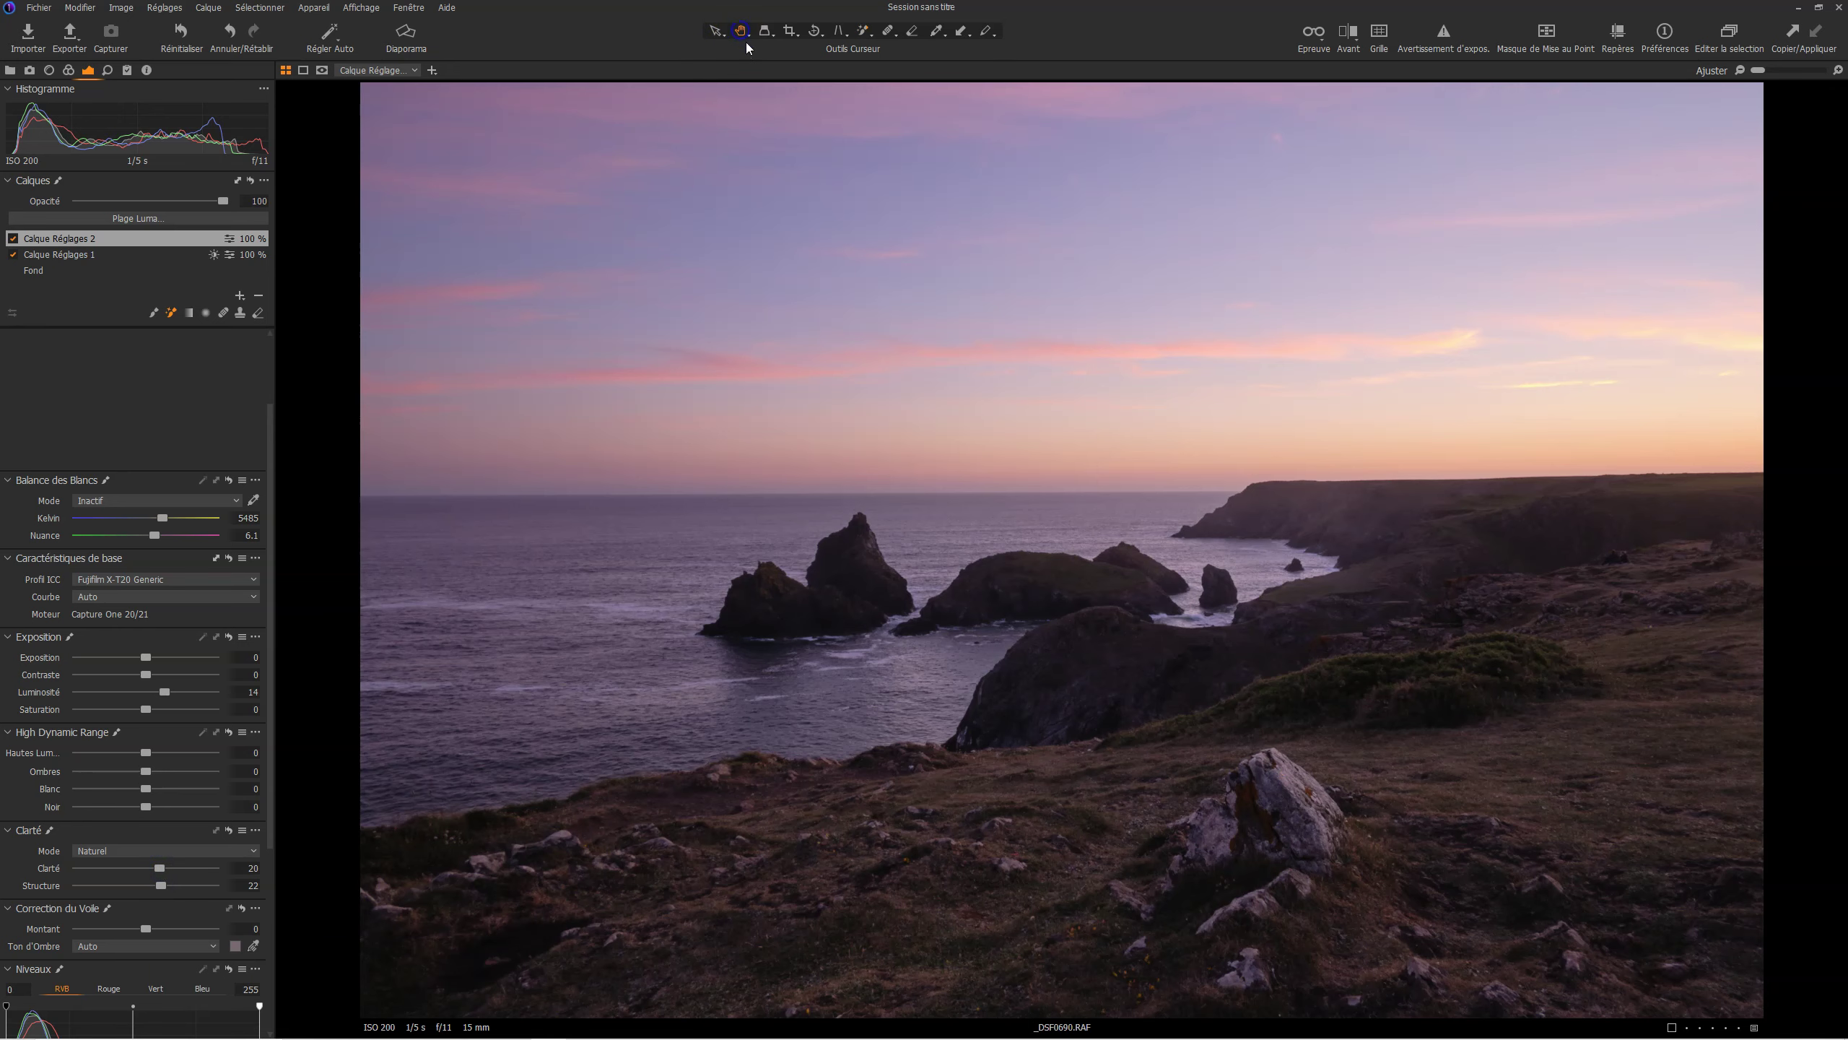
Step: Raise the rock layer's Clarté to 39 and Structure to 31, checking the rock at 100%
left_click(1281, 809)
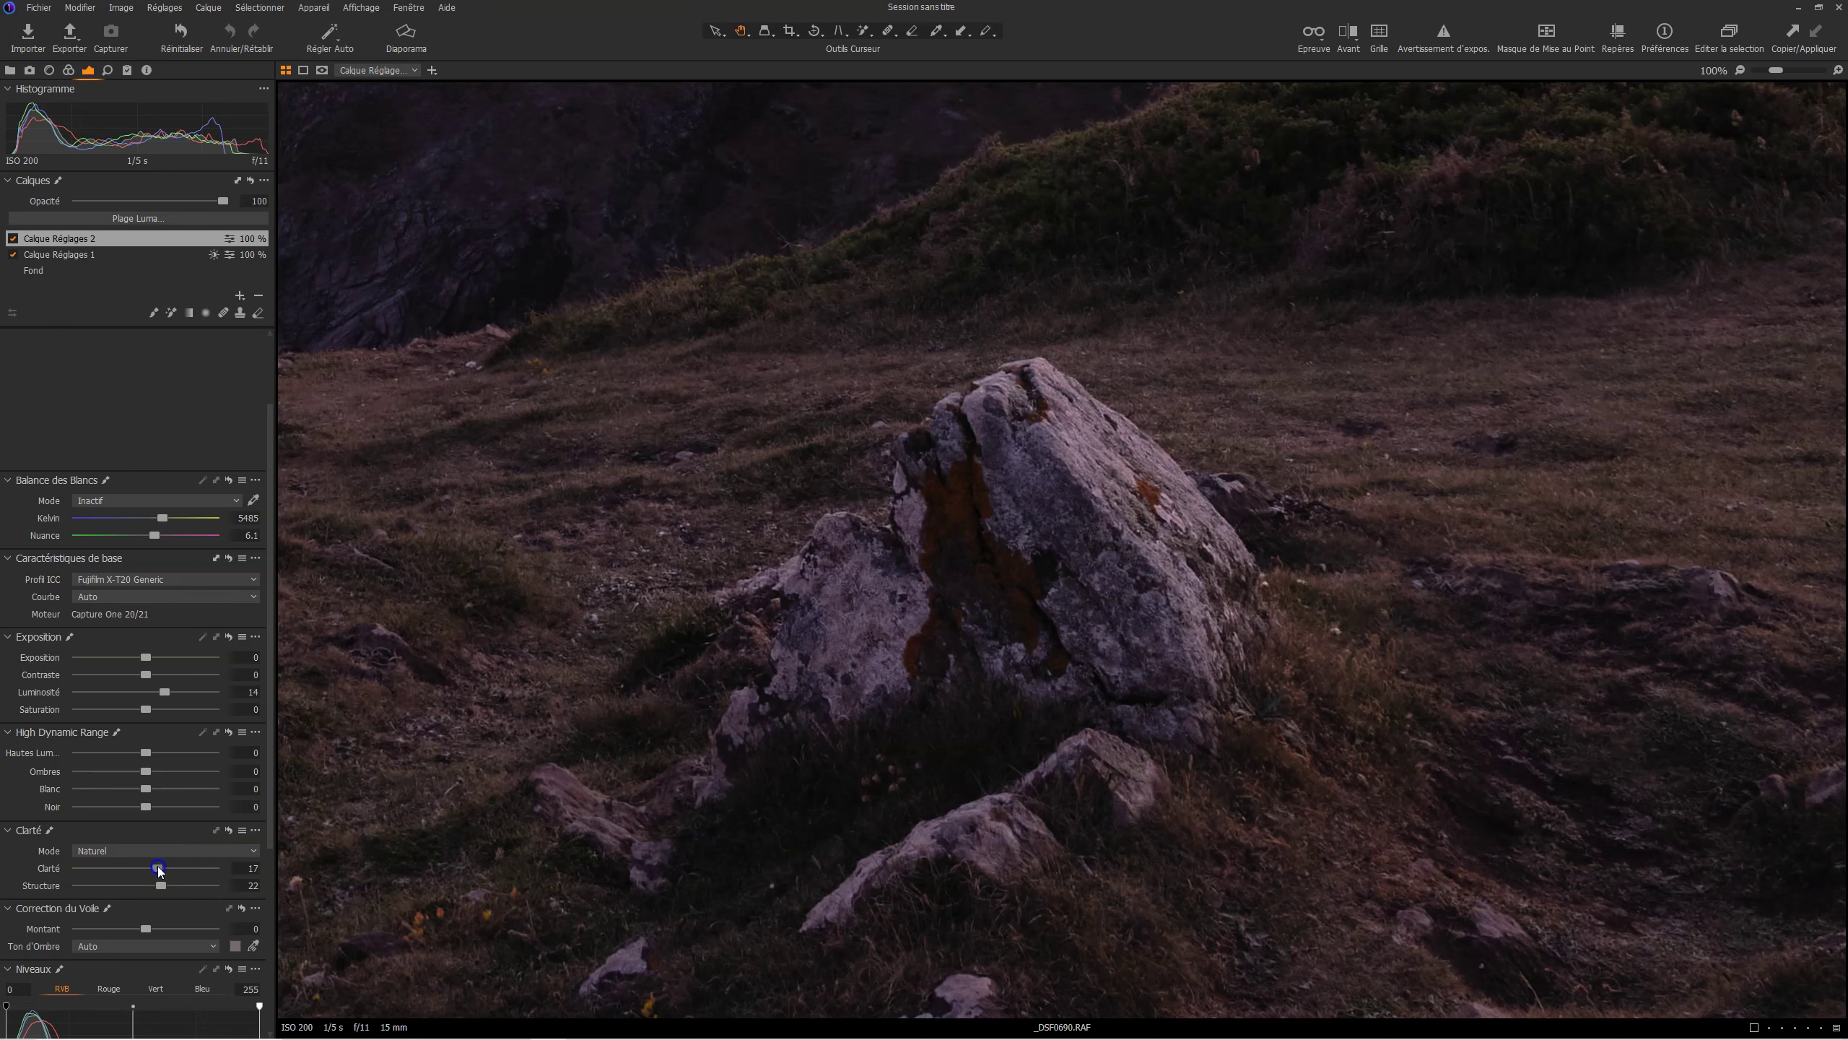
mouse_move(159, 869)
left_mouse_down()
mouse_move(120, 867)
mouse_move(182, 865)
left_mouse_up()
left_click_drag(162, 884, 166, 886)
left_click(977, 472)
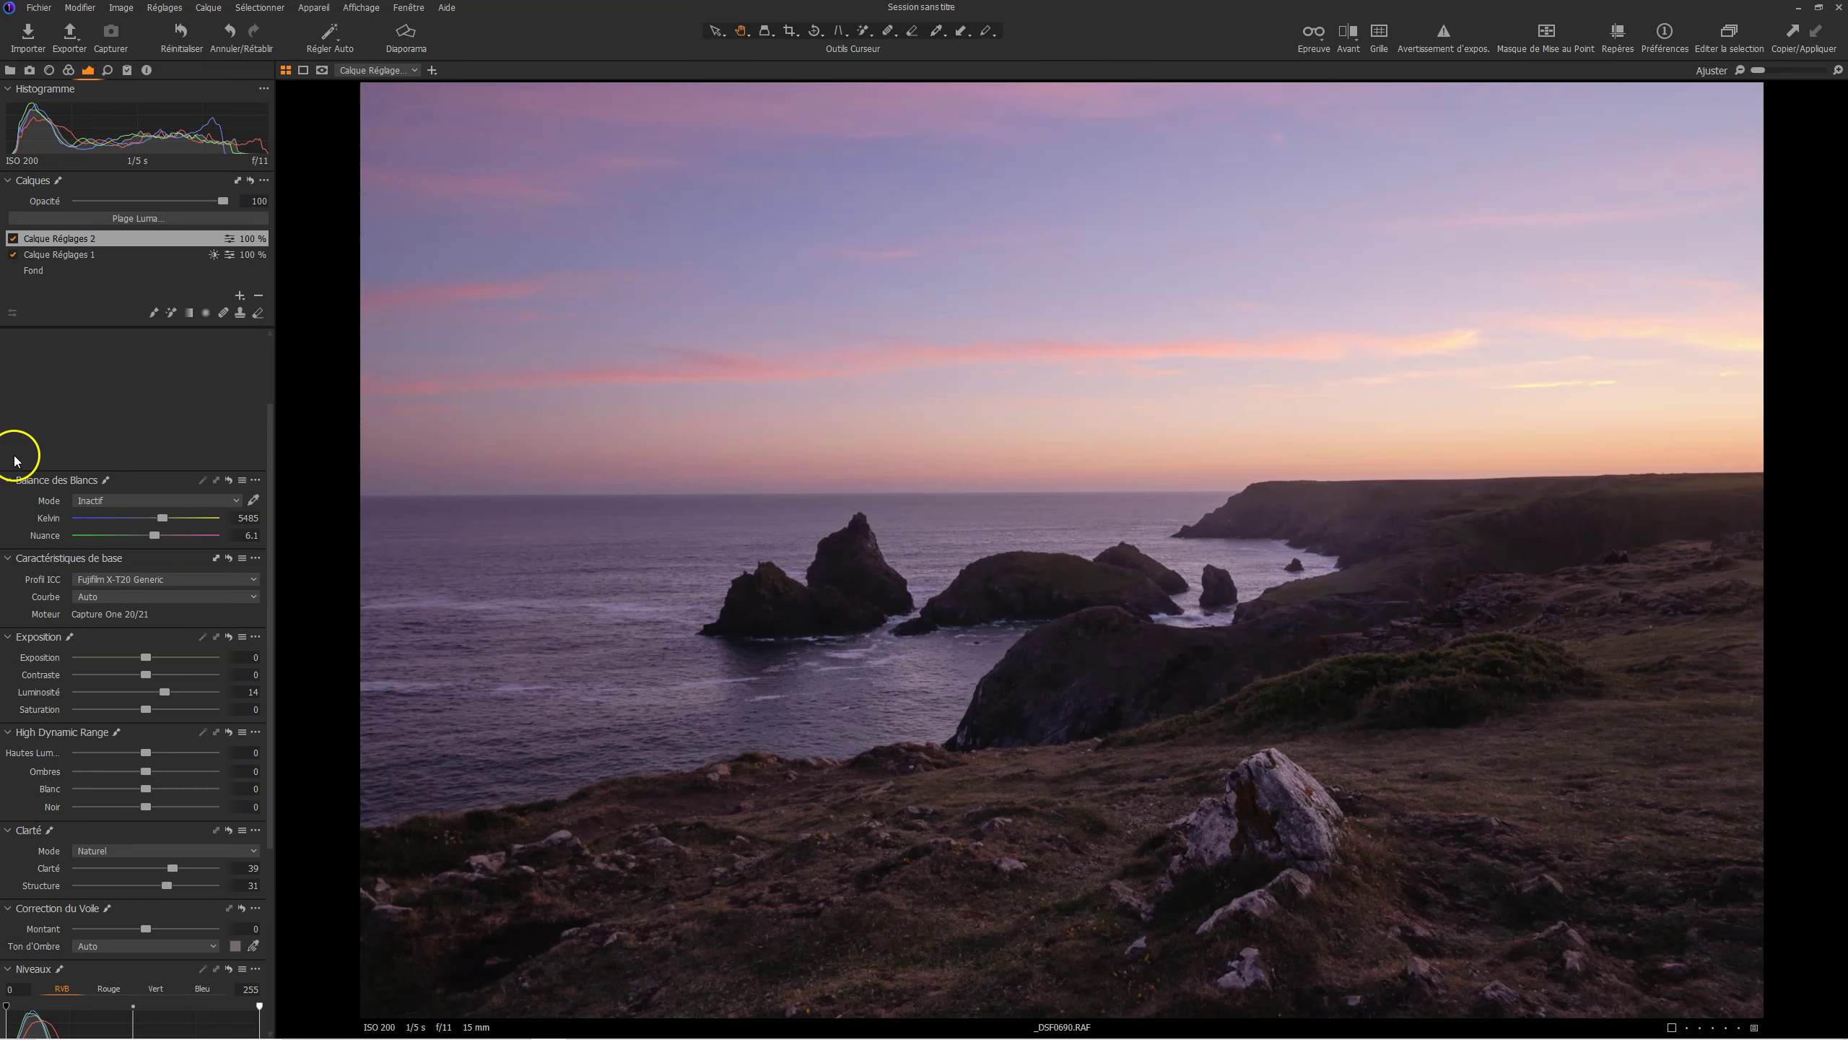
Step: Toggle the rock layer's visibility off and on to compare its effect on the foreground rock
left_click(13, 239)
left_click(13, 239)
left_click(13, 239)
left_click(13, 239)
left_click(1268, 854)
Step: Paint the left part of the grassy foreground with the Burn (darken) style brush from the Light & Contrast set
left_click(9, 378)
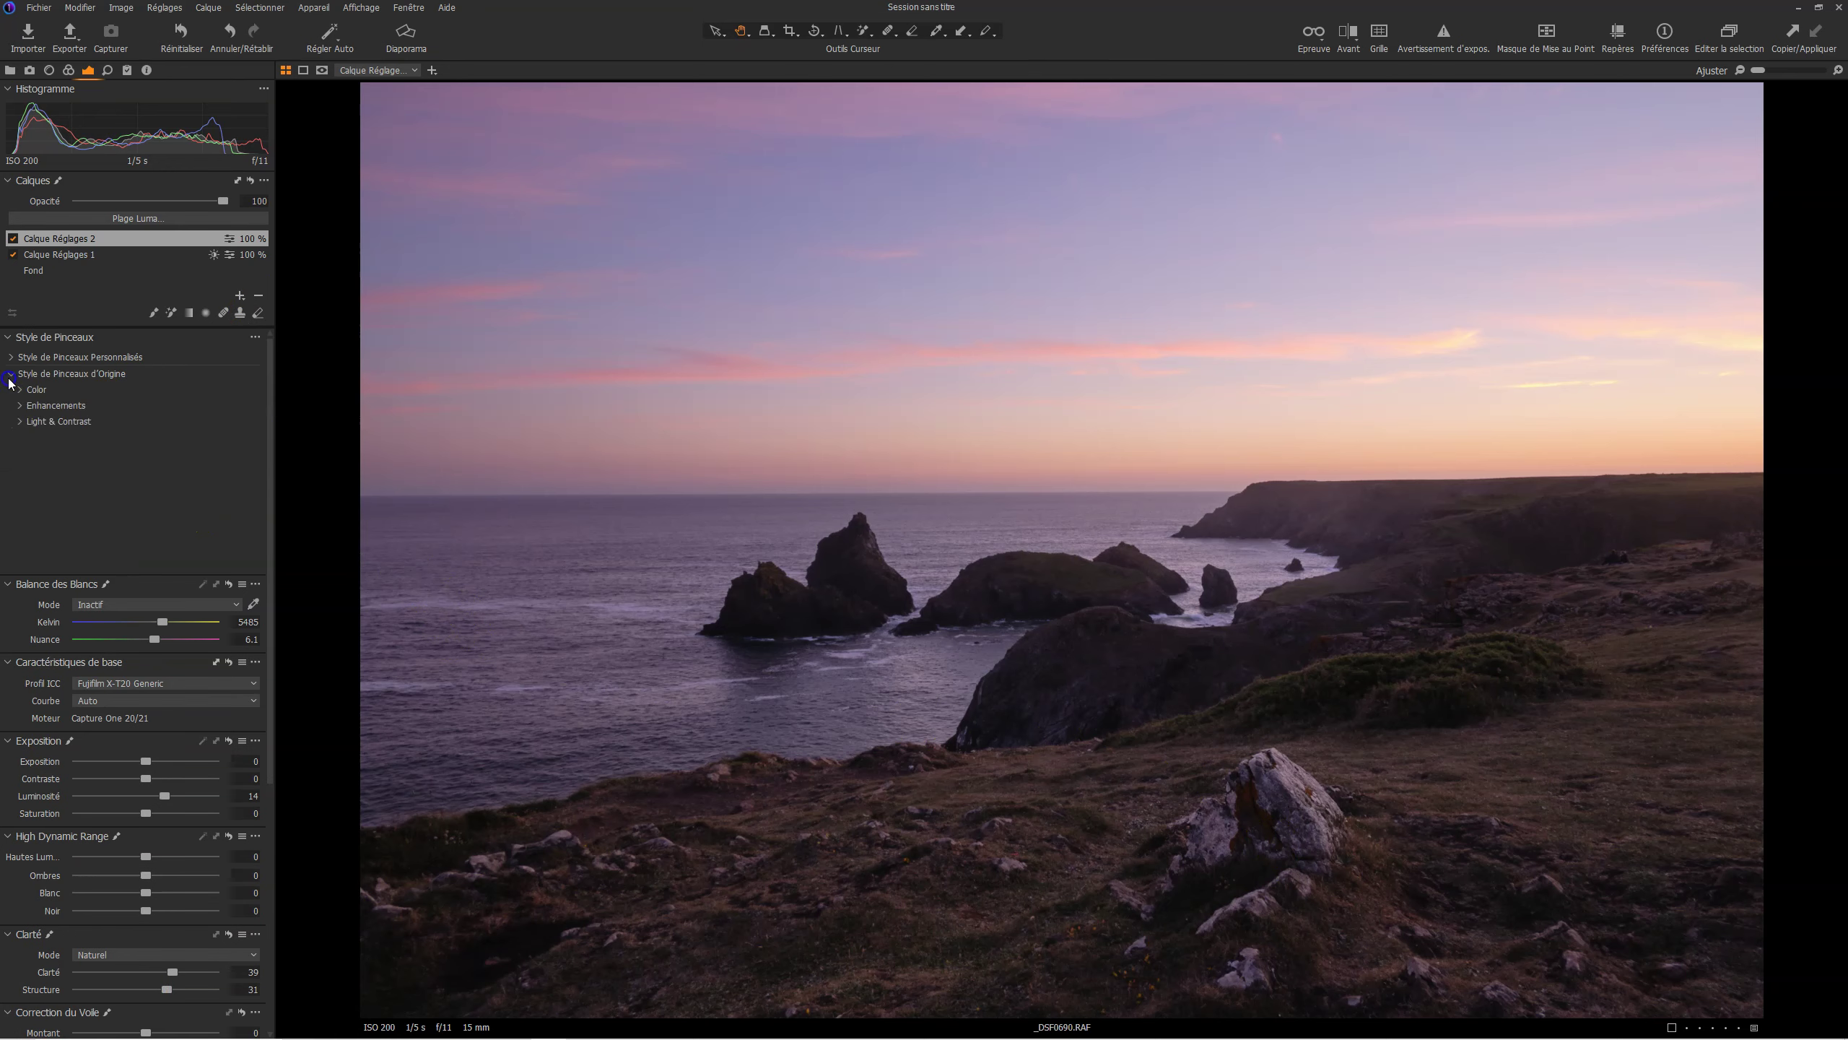
left_click(20, 421)
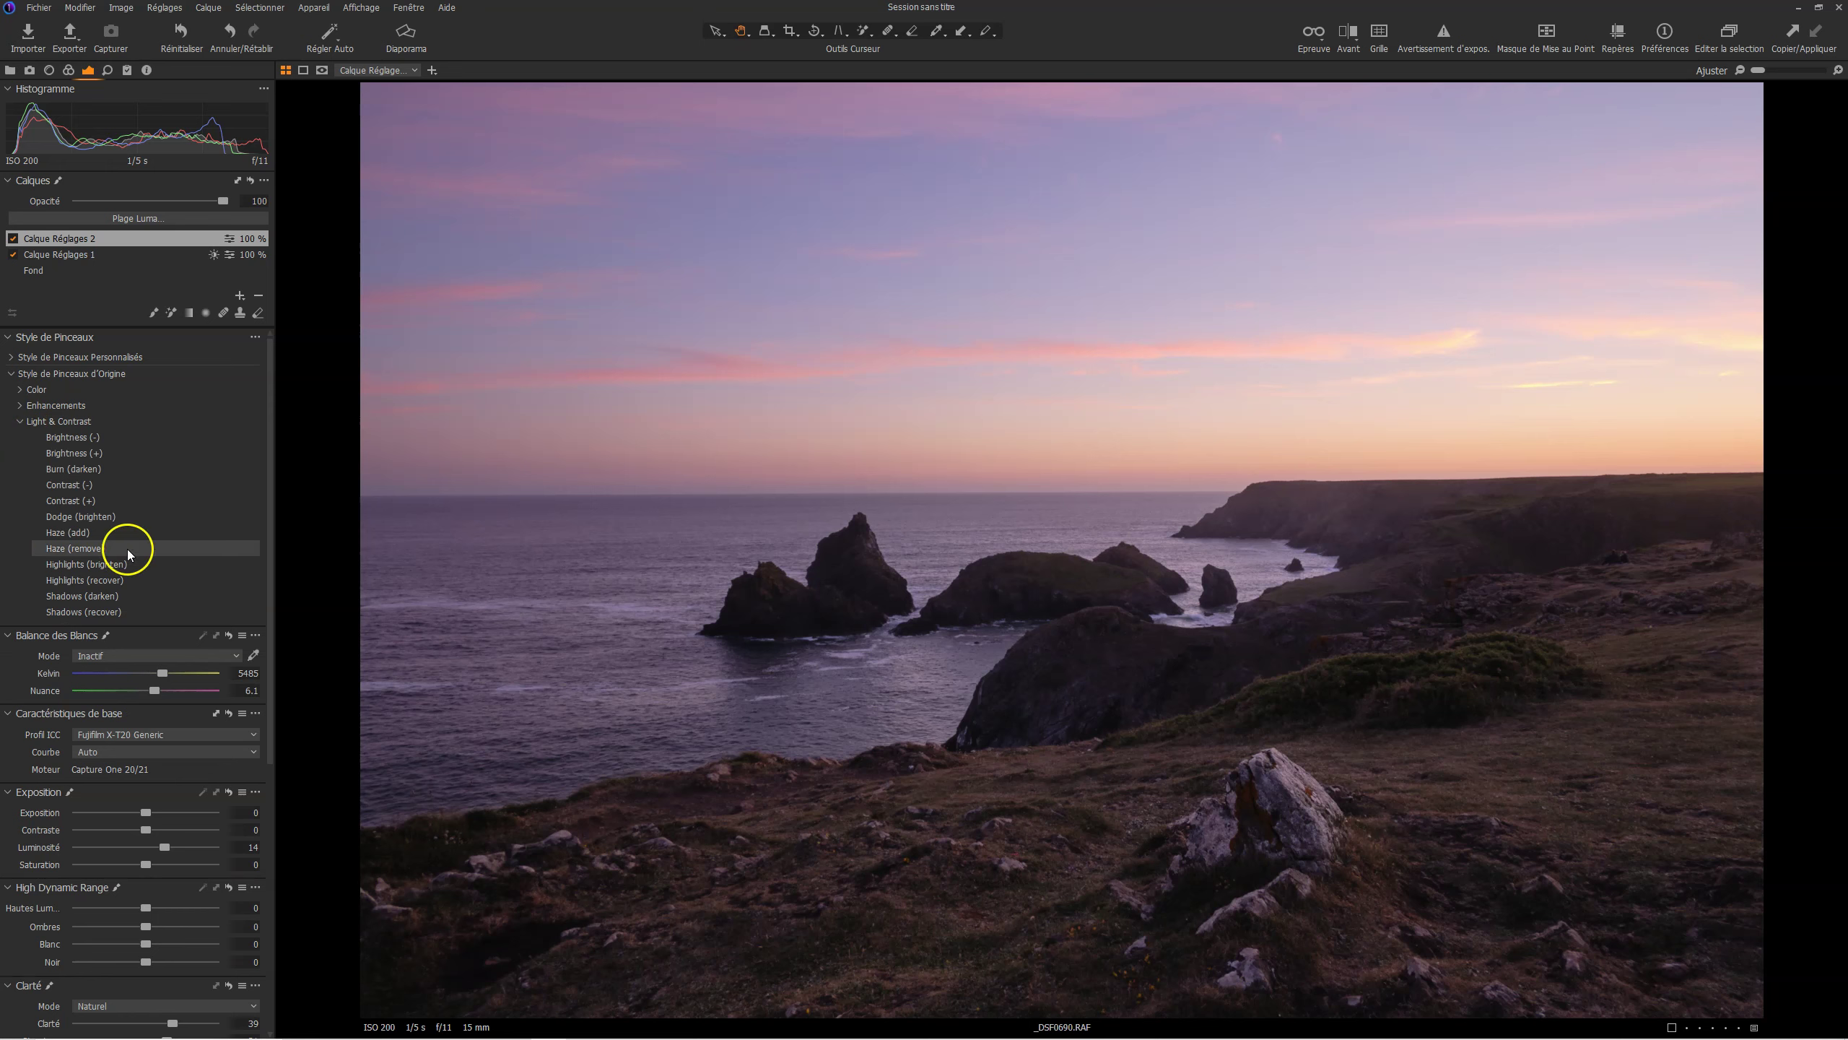
left_click(99, 469)
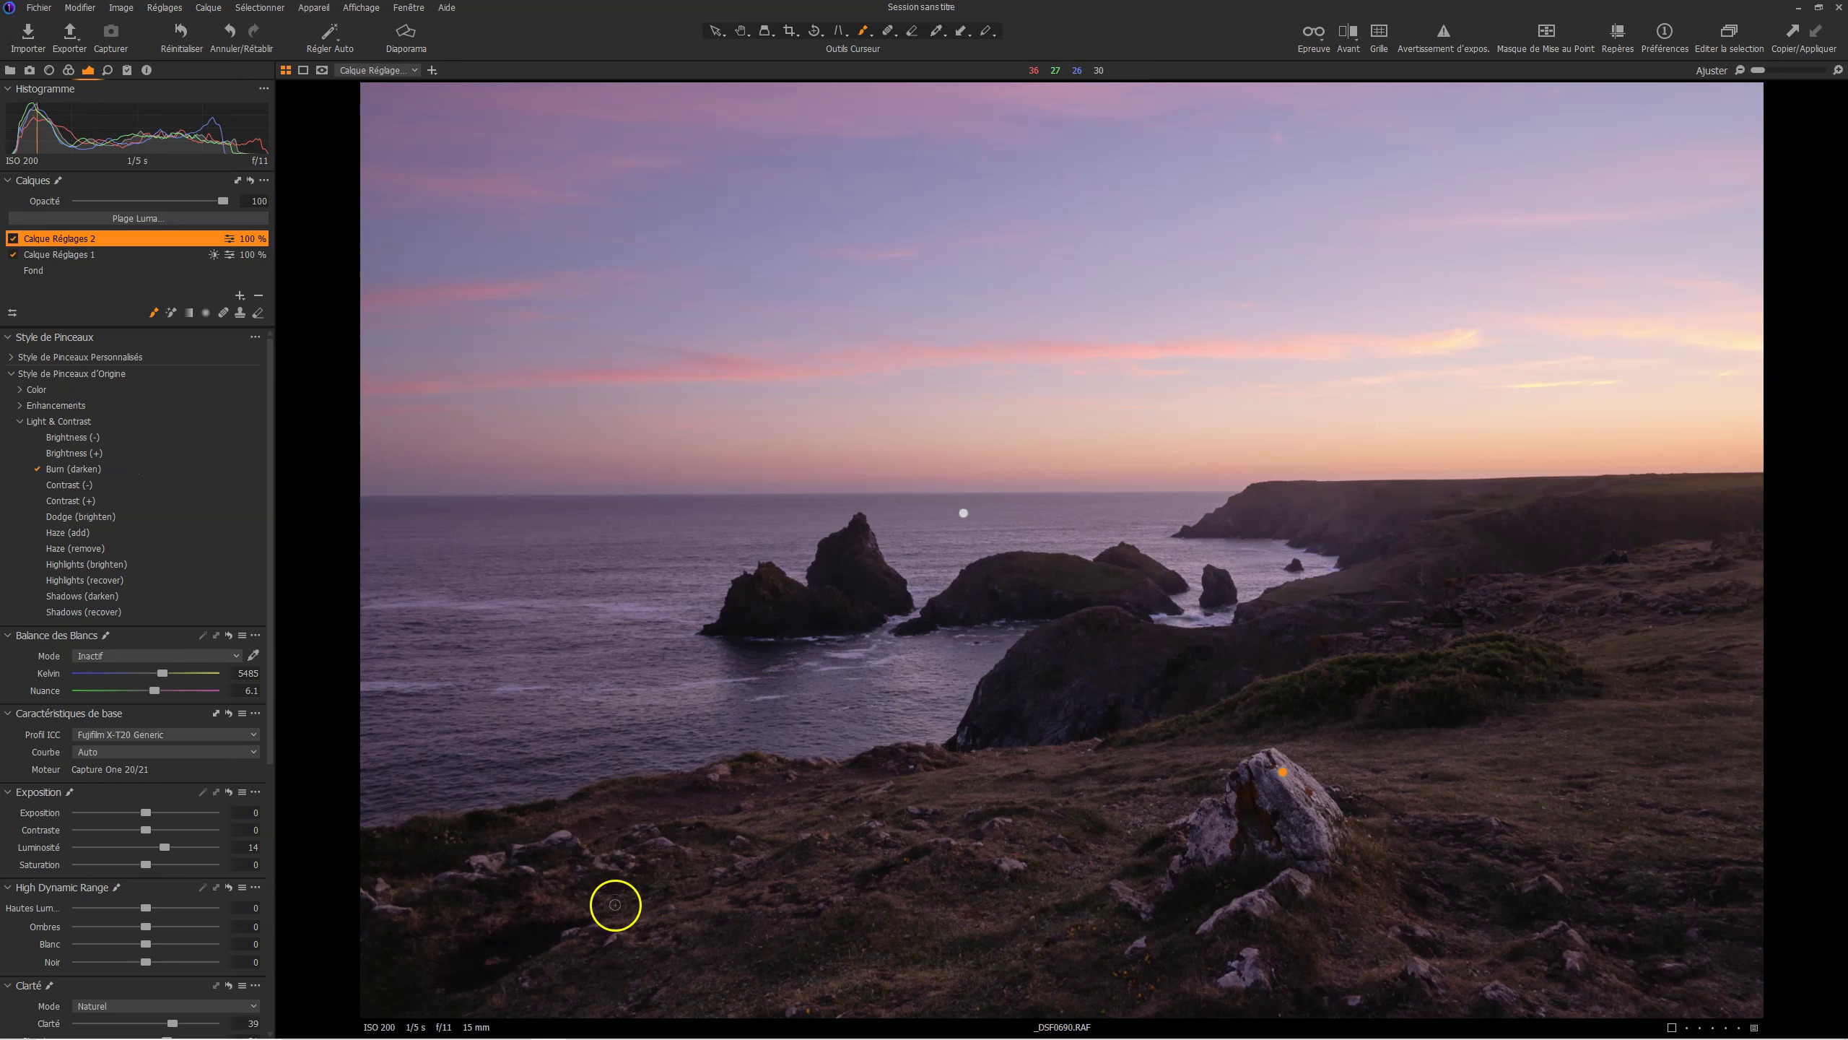
left_click_drag(615, 905, 720, 881)
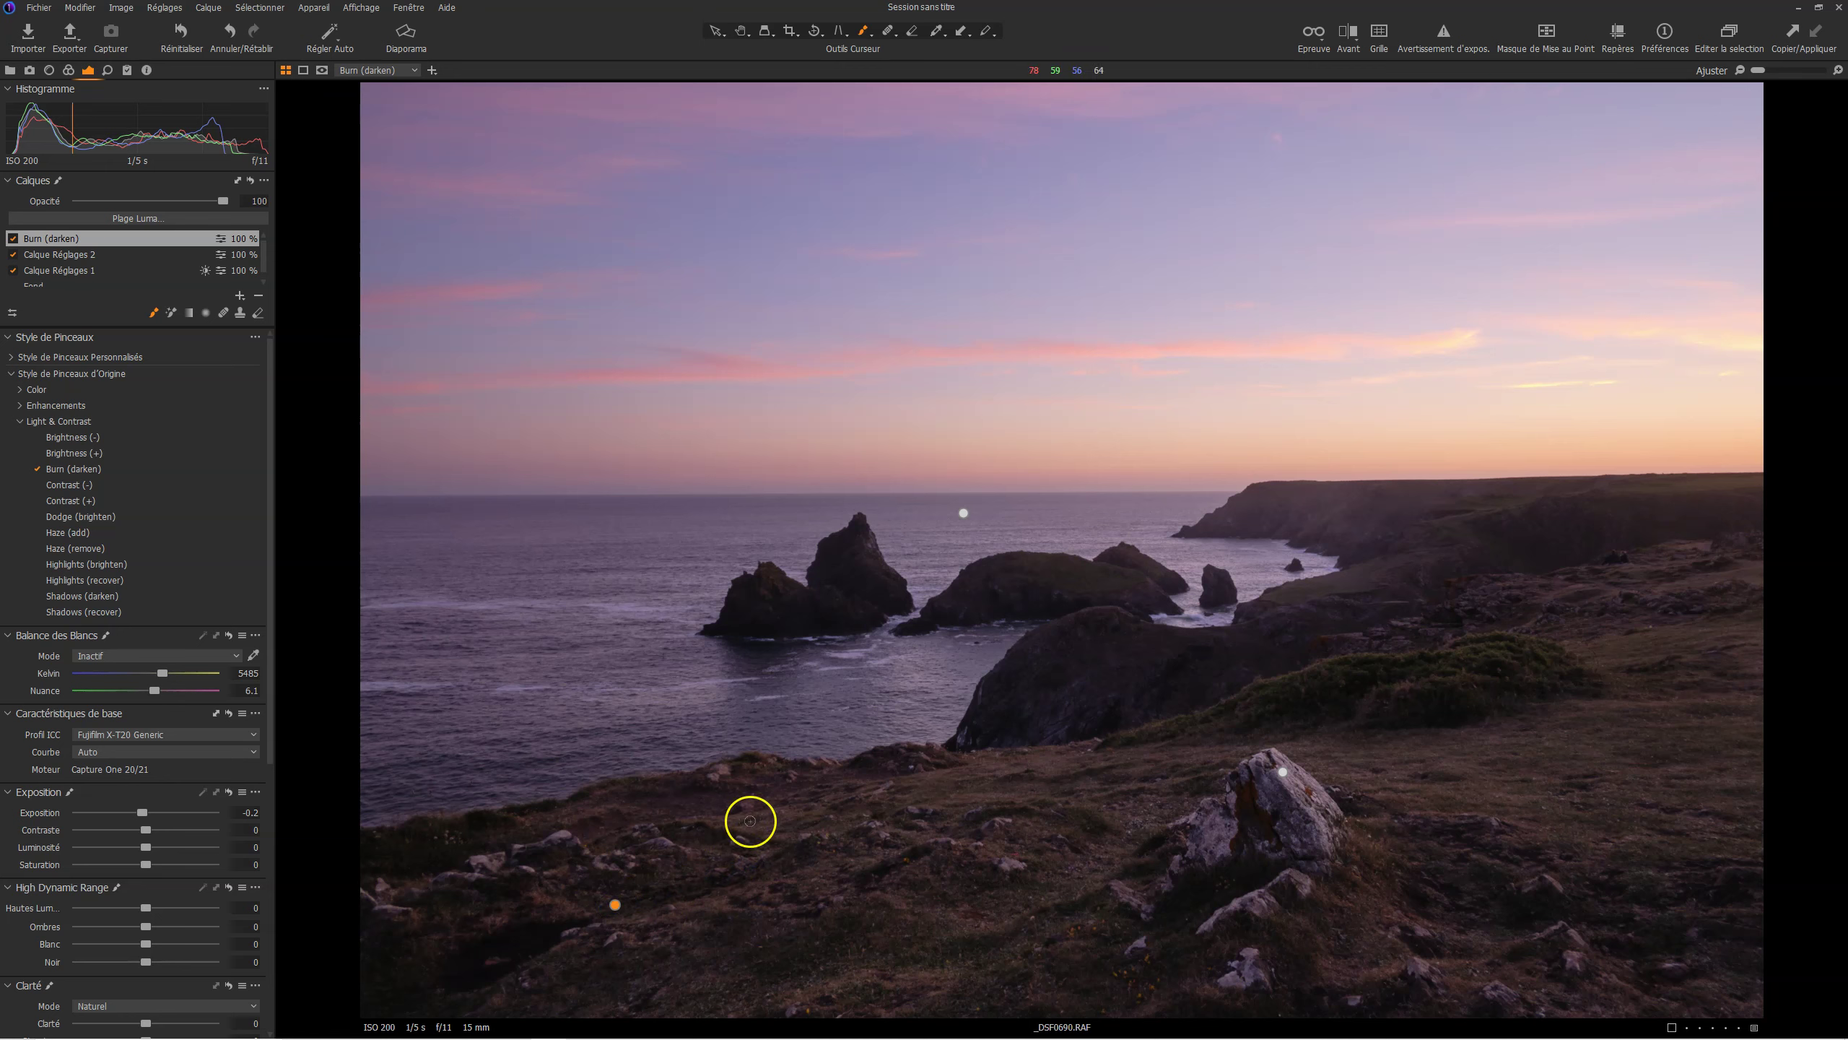
mouse_move(547, 833)
left_mouse_down()
mouse_move(713, 819)
mouse_move(837, 852)
left_mouse_up()
left_click_drag(929, 886, 999, 887)
left_click_drag(884, 852, 862, 863)
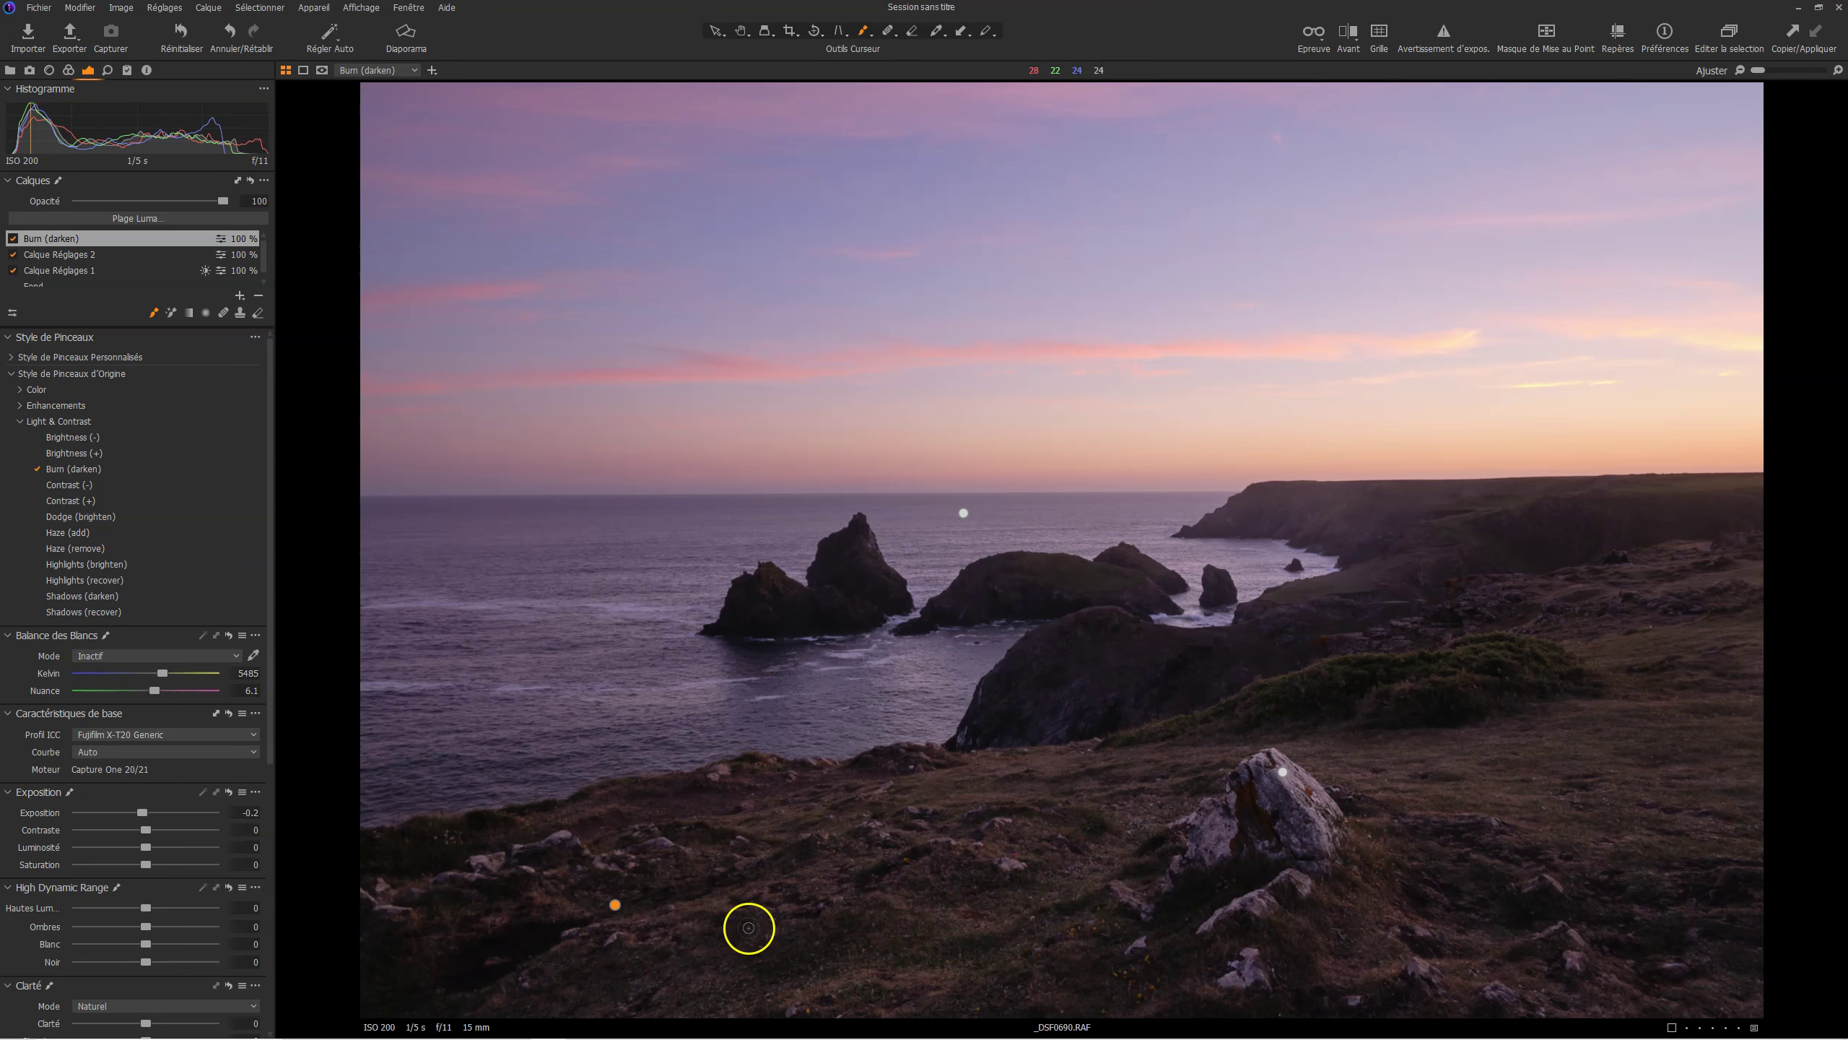
left_click_drag(844, 938, 684, 1008)
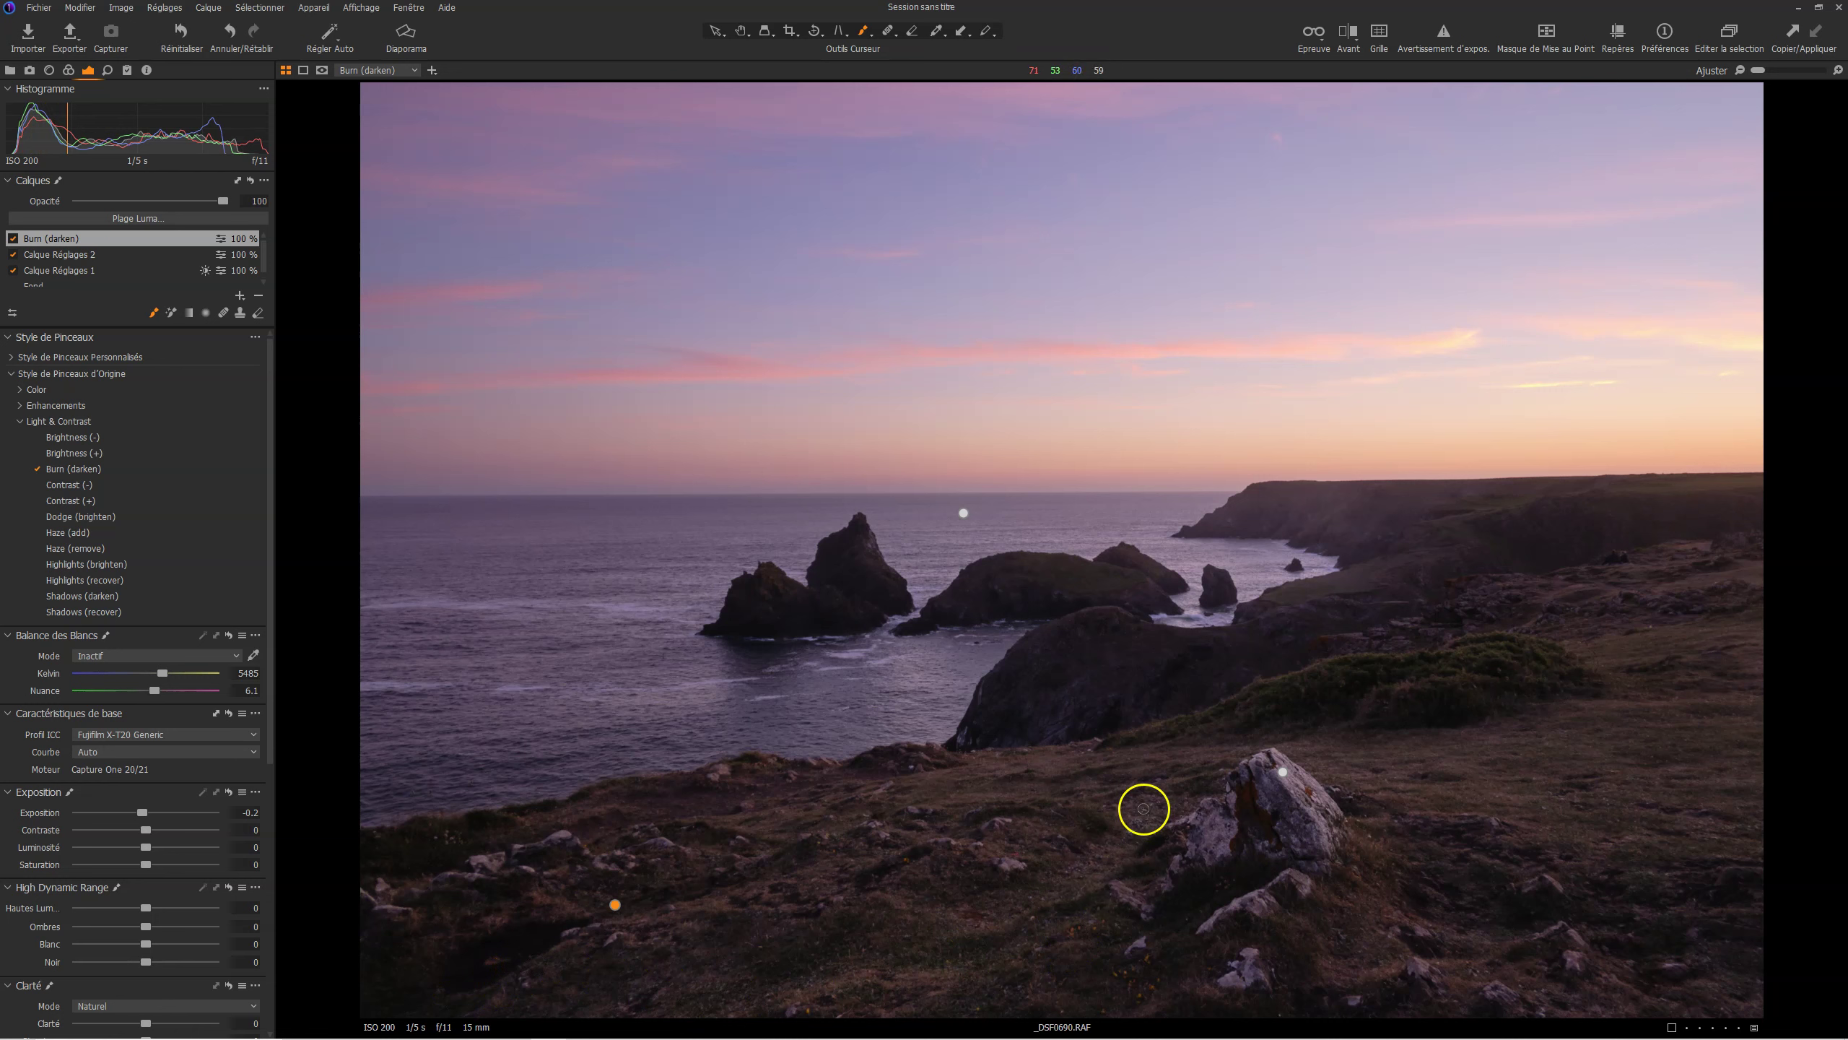
Step: Extend the Burn (darken) strokes around the large foreground rock and across the grassy slope to the right edge of the photo
left_click_drag(1149, 802, 1126, 819)
left_click_drag(1388, 822, 1388, 823)
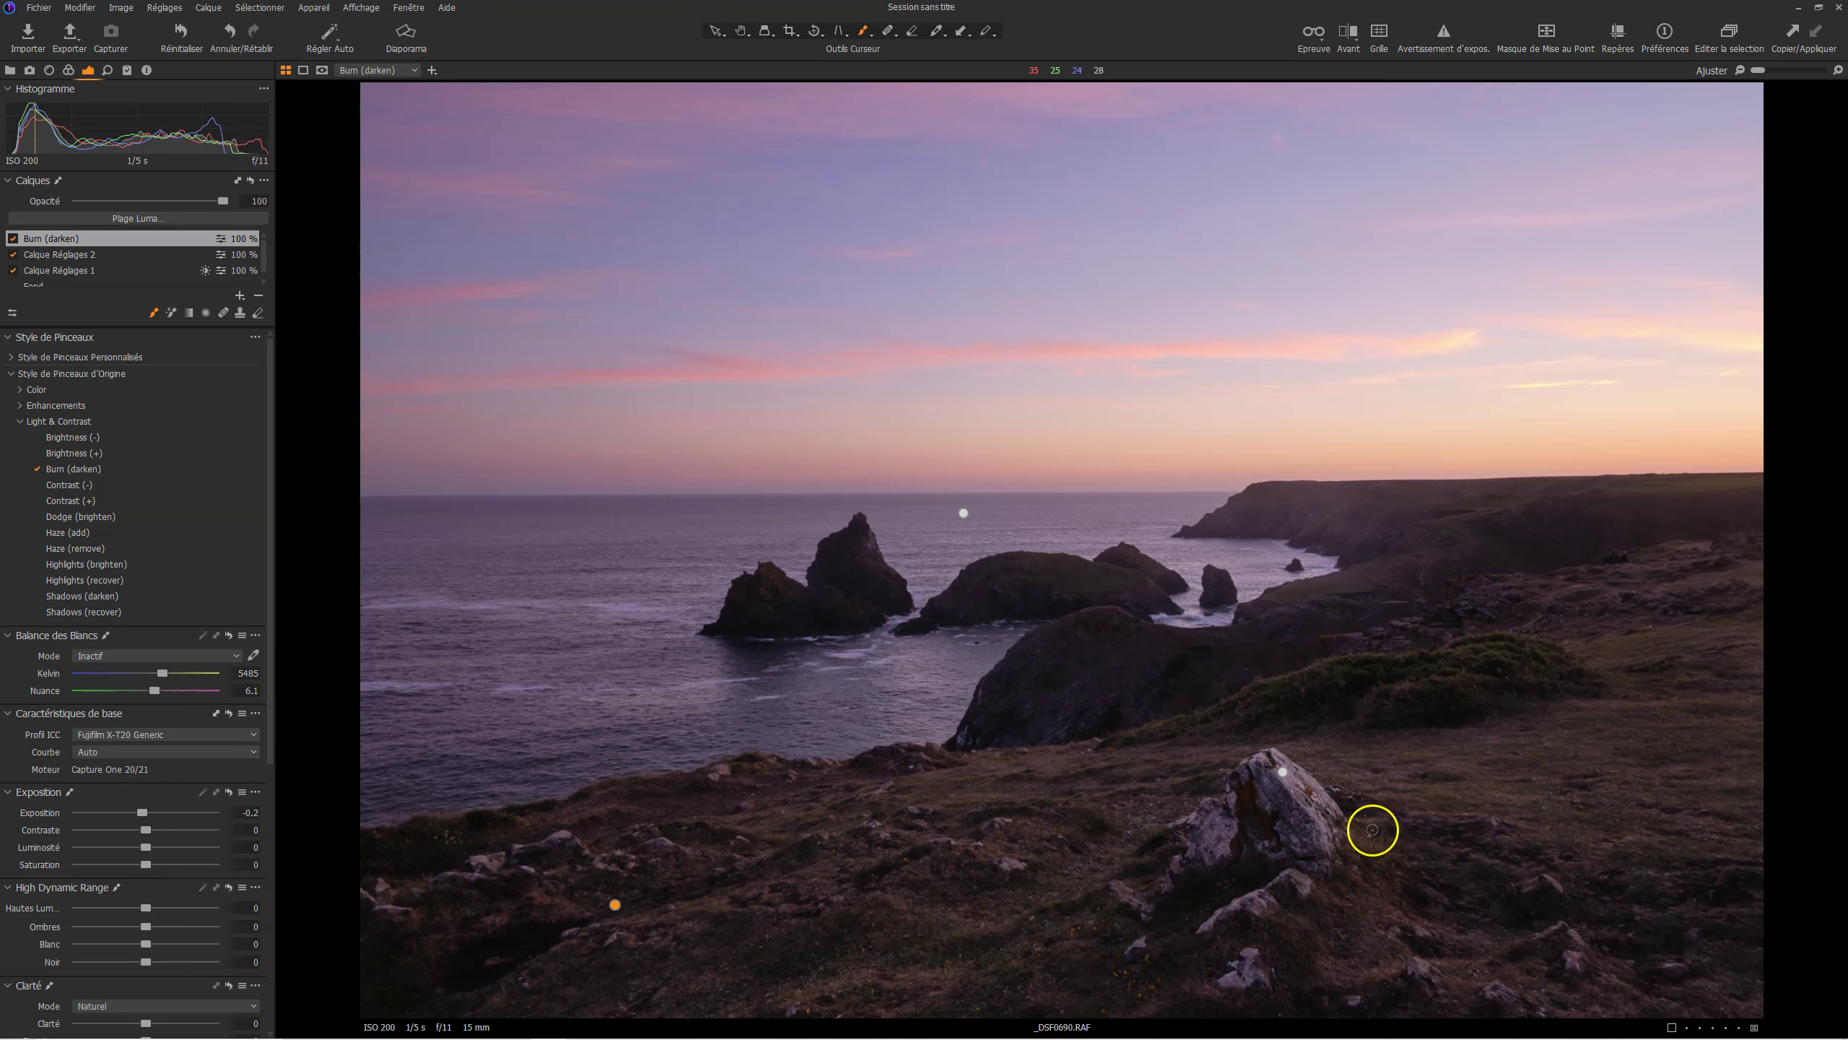
left_click_drag(1207, 735, 1206, 735)
mouse_move(1542, 667)
left_mouse_down()
mouse_move(1610, 642)
mouse_move(1562, 636)
mouse_move(1610, 624)
mouse_move(1776, 606)
left_mouse_up()
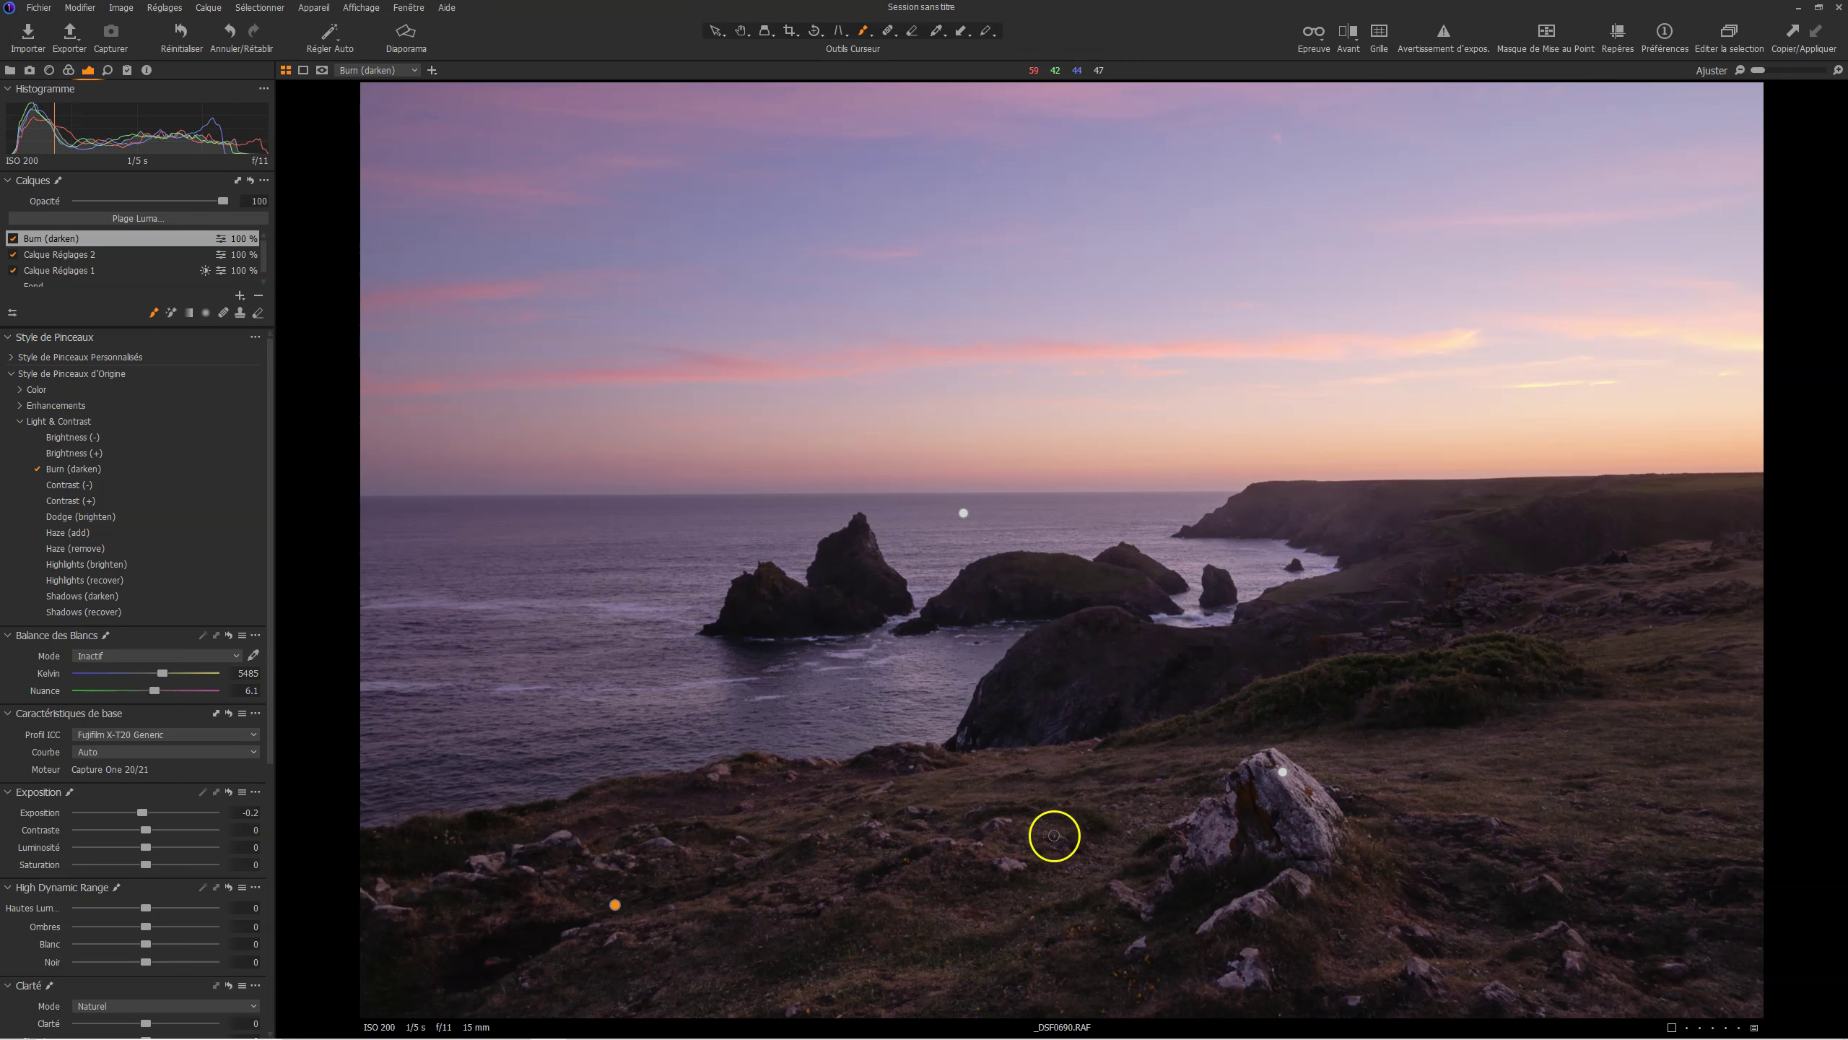
Step: Toggle the Burn (darken) layer's visibility to compare its effect, and lower the layer's opacity to 60
left_click(13, 238)
left_click(13, 239)
left_click(13, 238)
left_click(13, 238)
left_click_drag(221, 201, 219, 202)
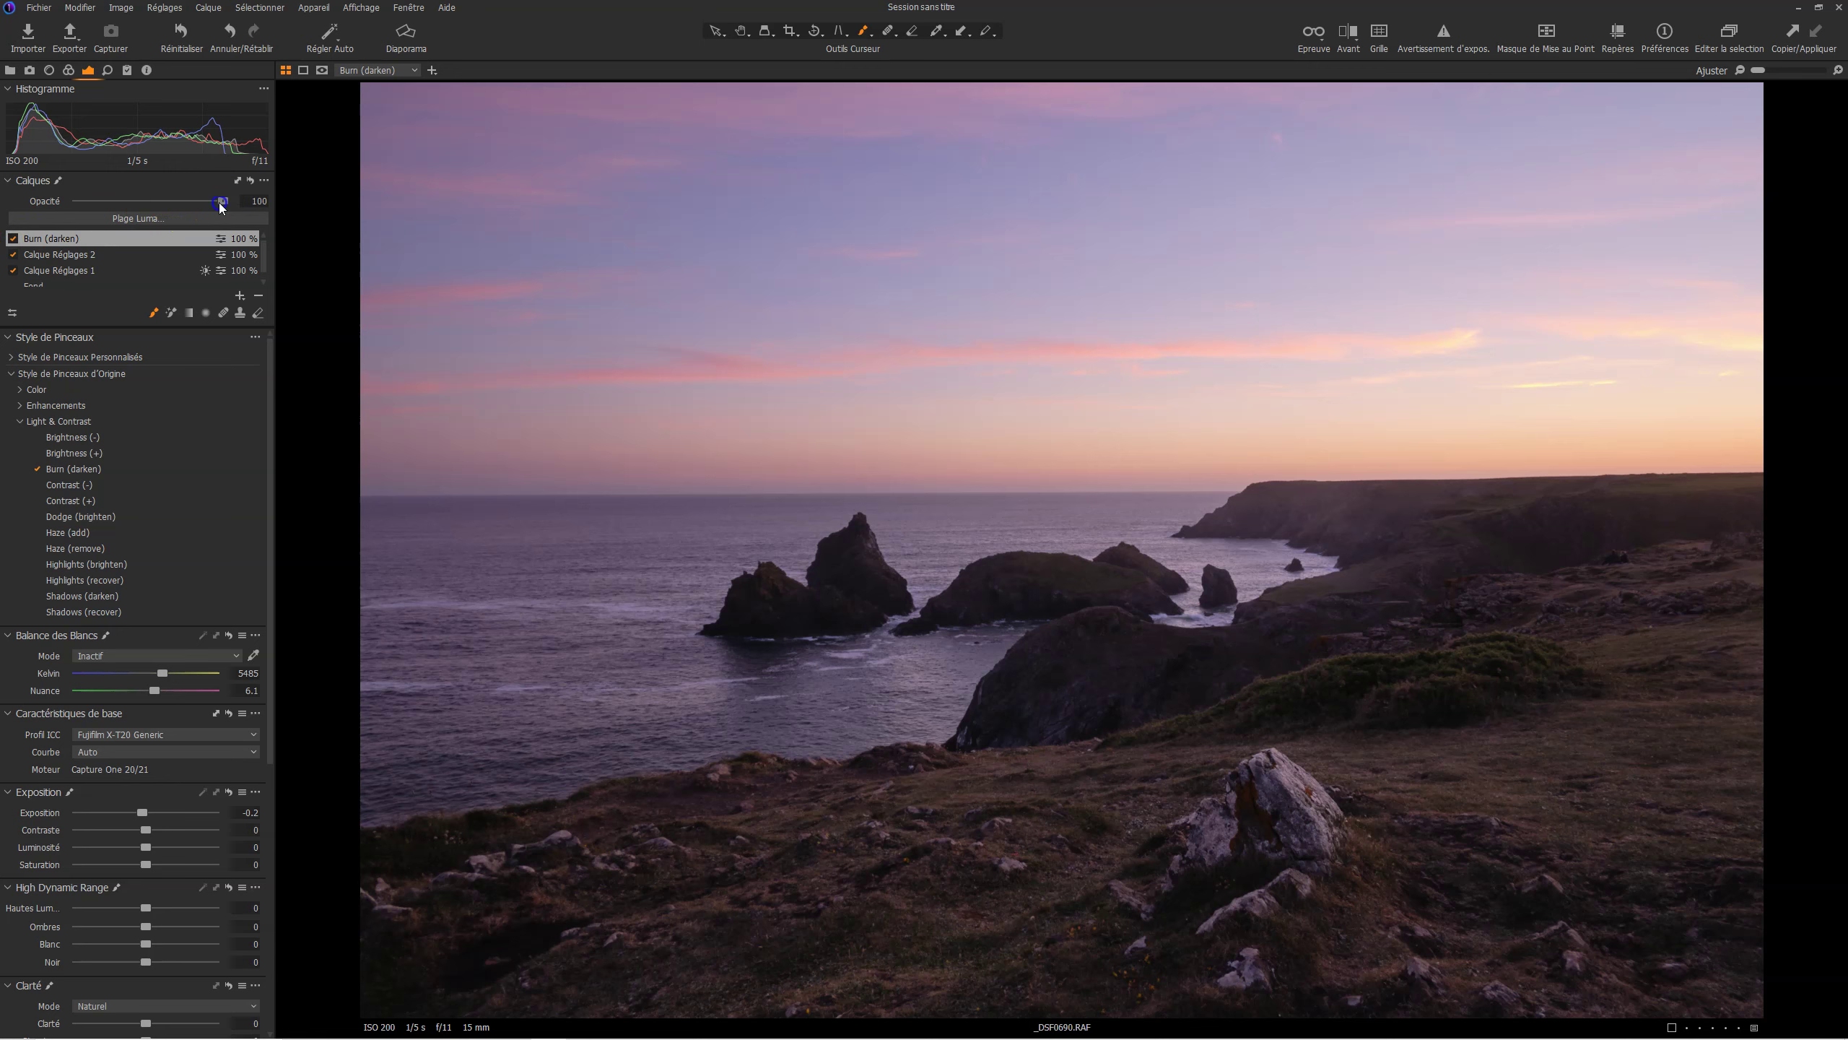
left_click(167, 202)
Step: Paint the distant headland, the slopes above the bush and the sea rocks with the Dodge (brighten) style brush
left_click_drag(1403, 566, 1303, 598)
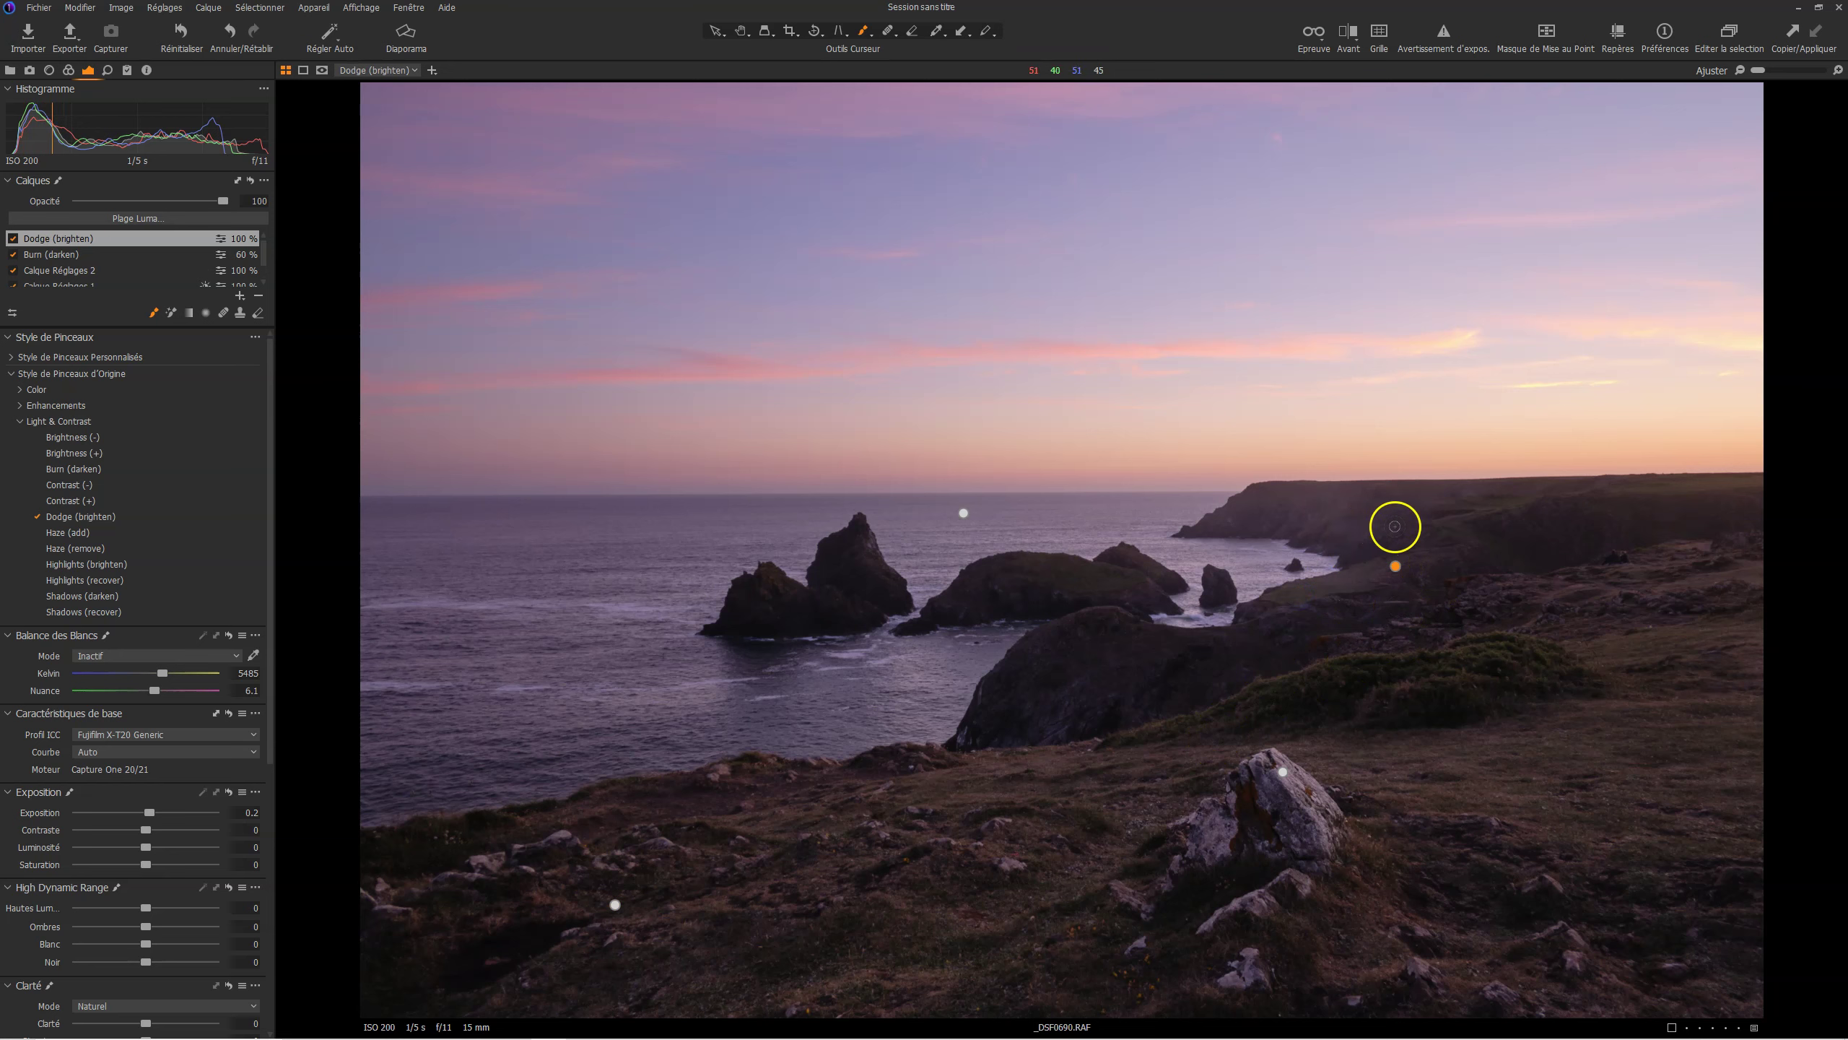
left_click_drag(1491, 595, 1491, 595)
left_click_drag(1396, 631, 1383, 635)
left_click_drag(1446, 613, 1356, 640)
left_click_drag(777, 579, 787, 596)
left_click(1033, 562)
Step: Toggle the Dodge (brighten) layer's visibility to compare its effect, and lower the layer's opacity to 80
left_click(13, 238)
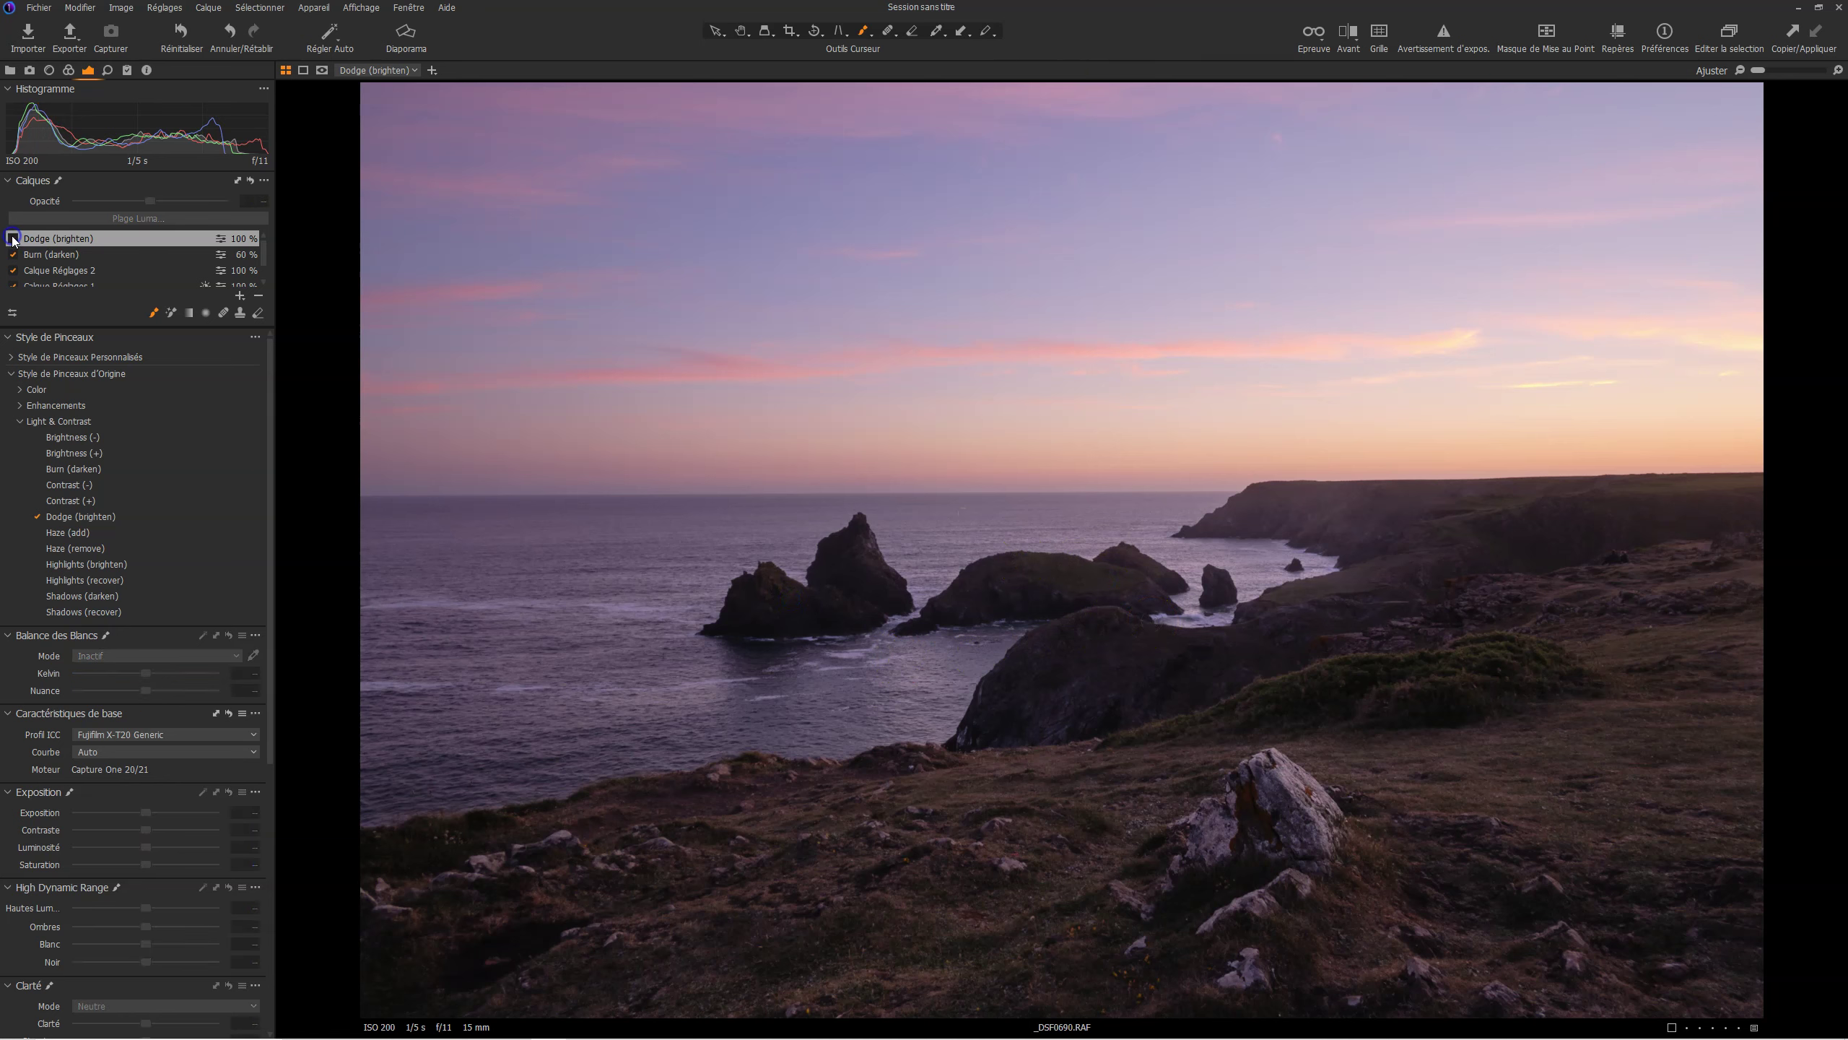
left_click(12, 239)
left_click(13, 238)
left_click(12, 238)
left_click_drag(223, 202, 196, 206)
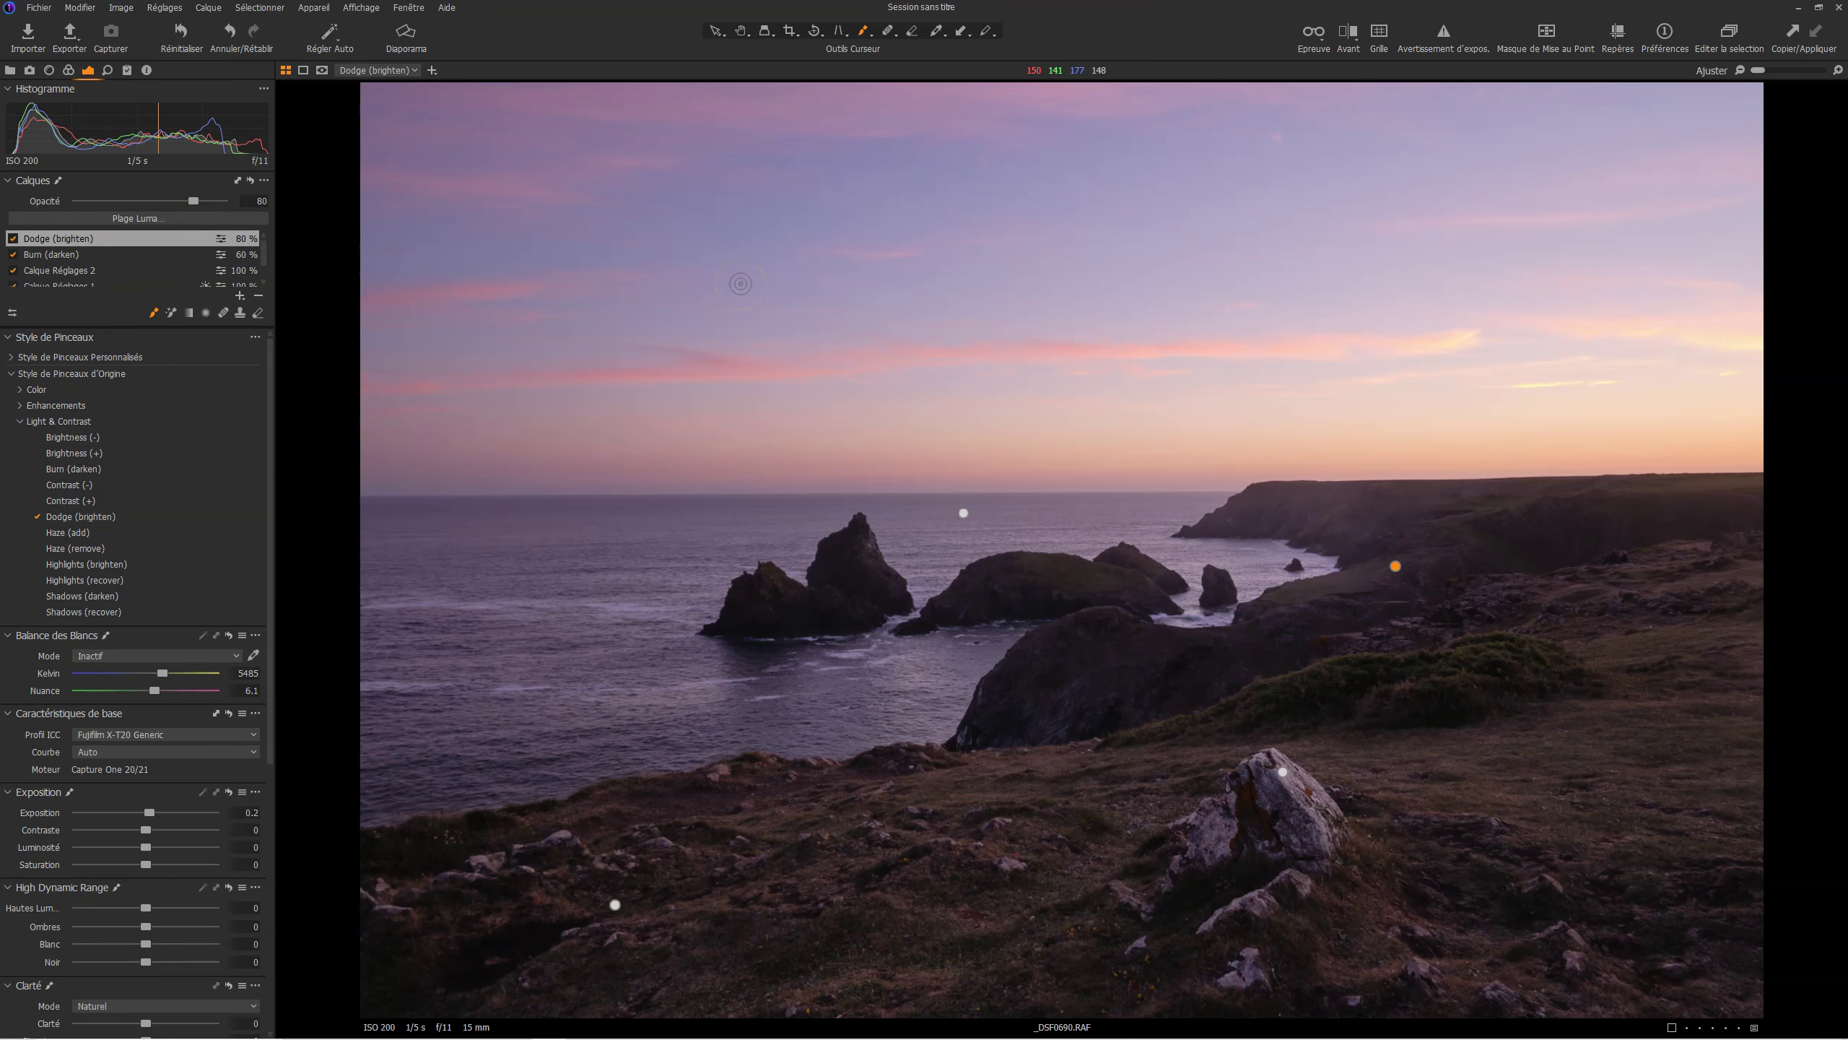
Step: Compare the original and edited photo with the split before/after view, sweeping the divider across the image, and close the comparison
key("y")
left_click_drag(1073, 549, 122, 477)
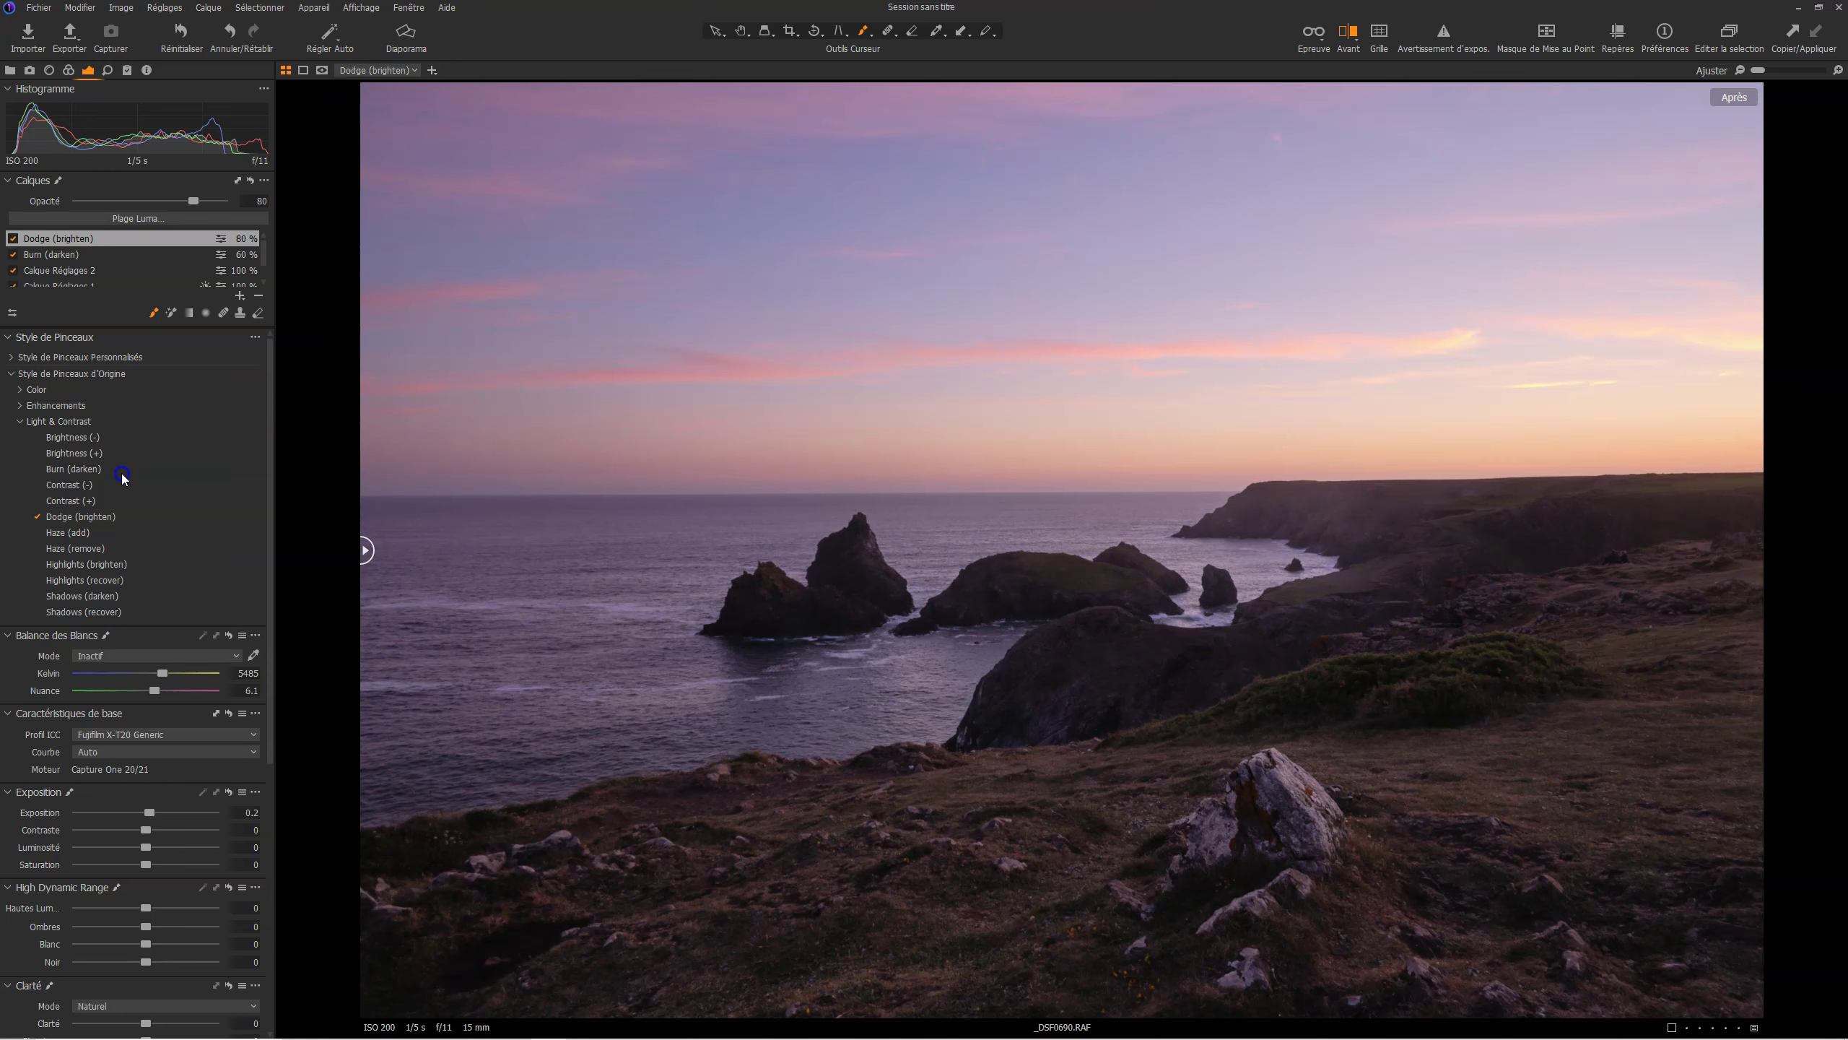
key("y")
Step: Create a new empty adjustment layer and place a radial gradient mask on it, centred on the large foreground rock
left_click(210, 315)
left_click(240, 294)
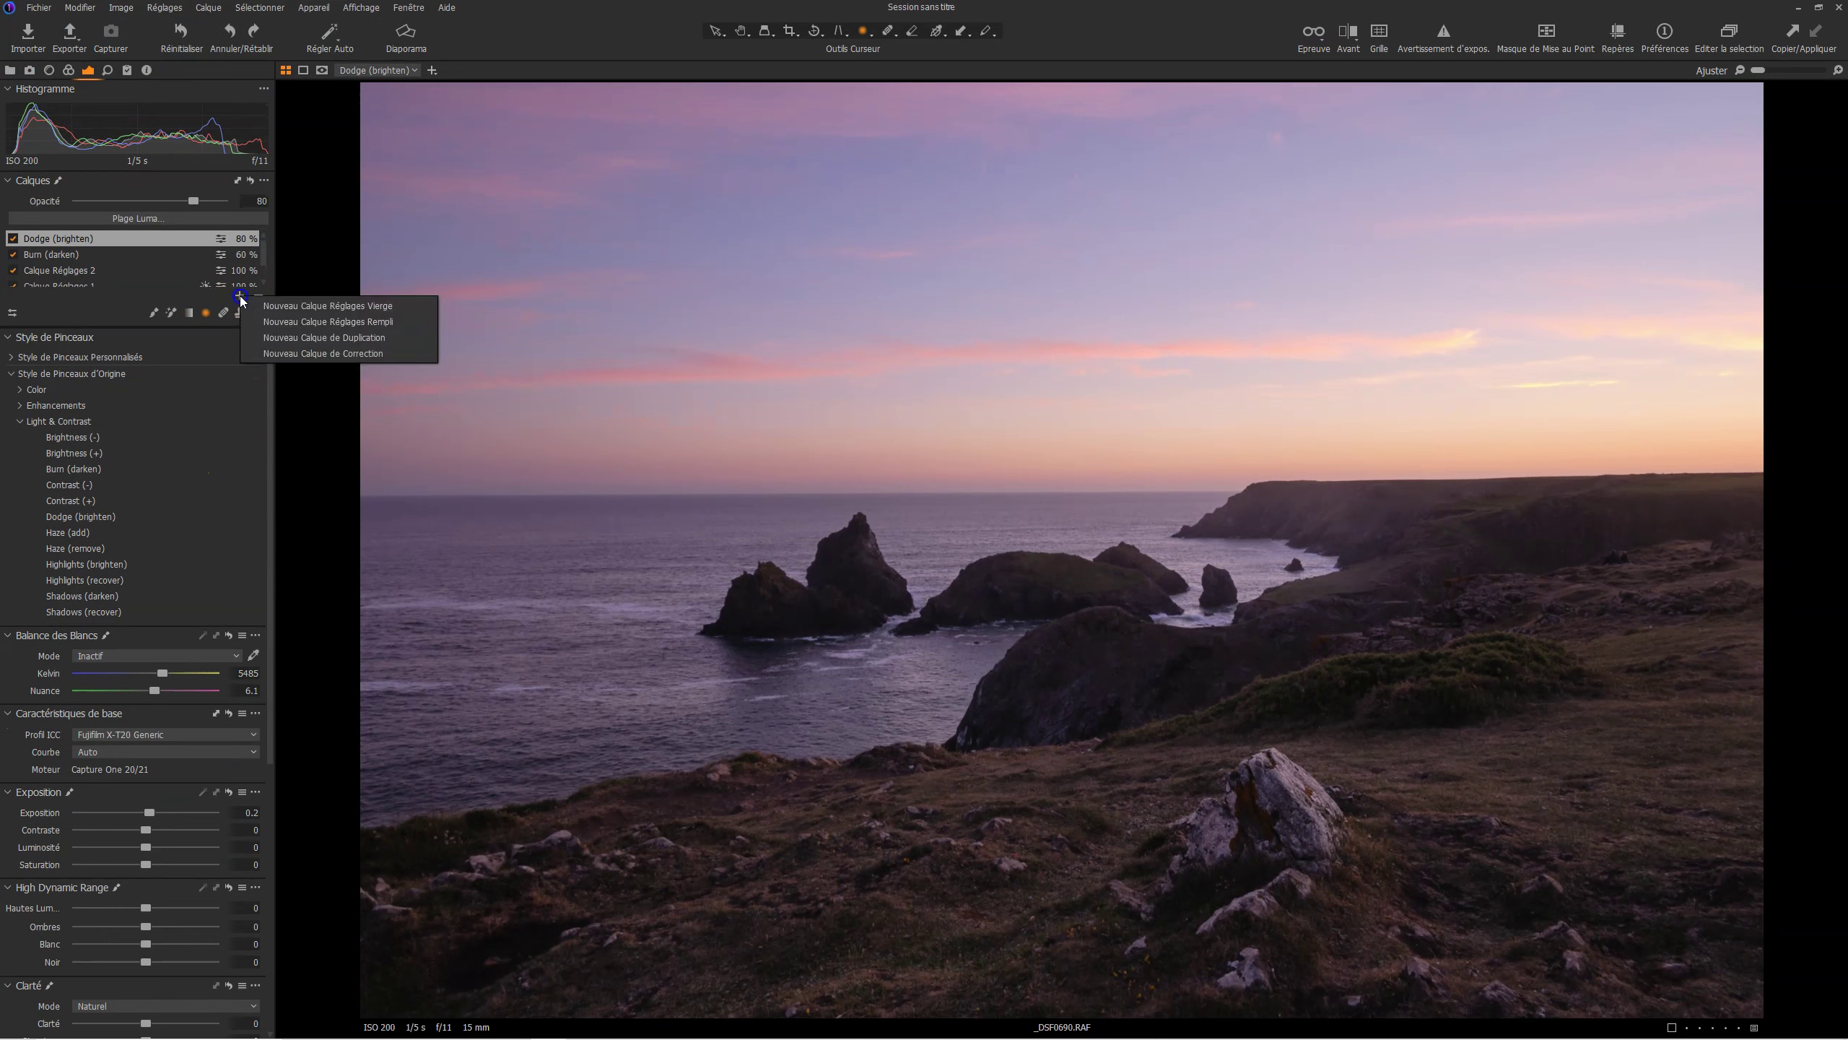
left_click(303, 310)
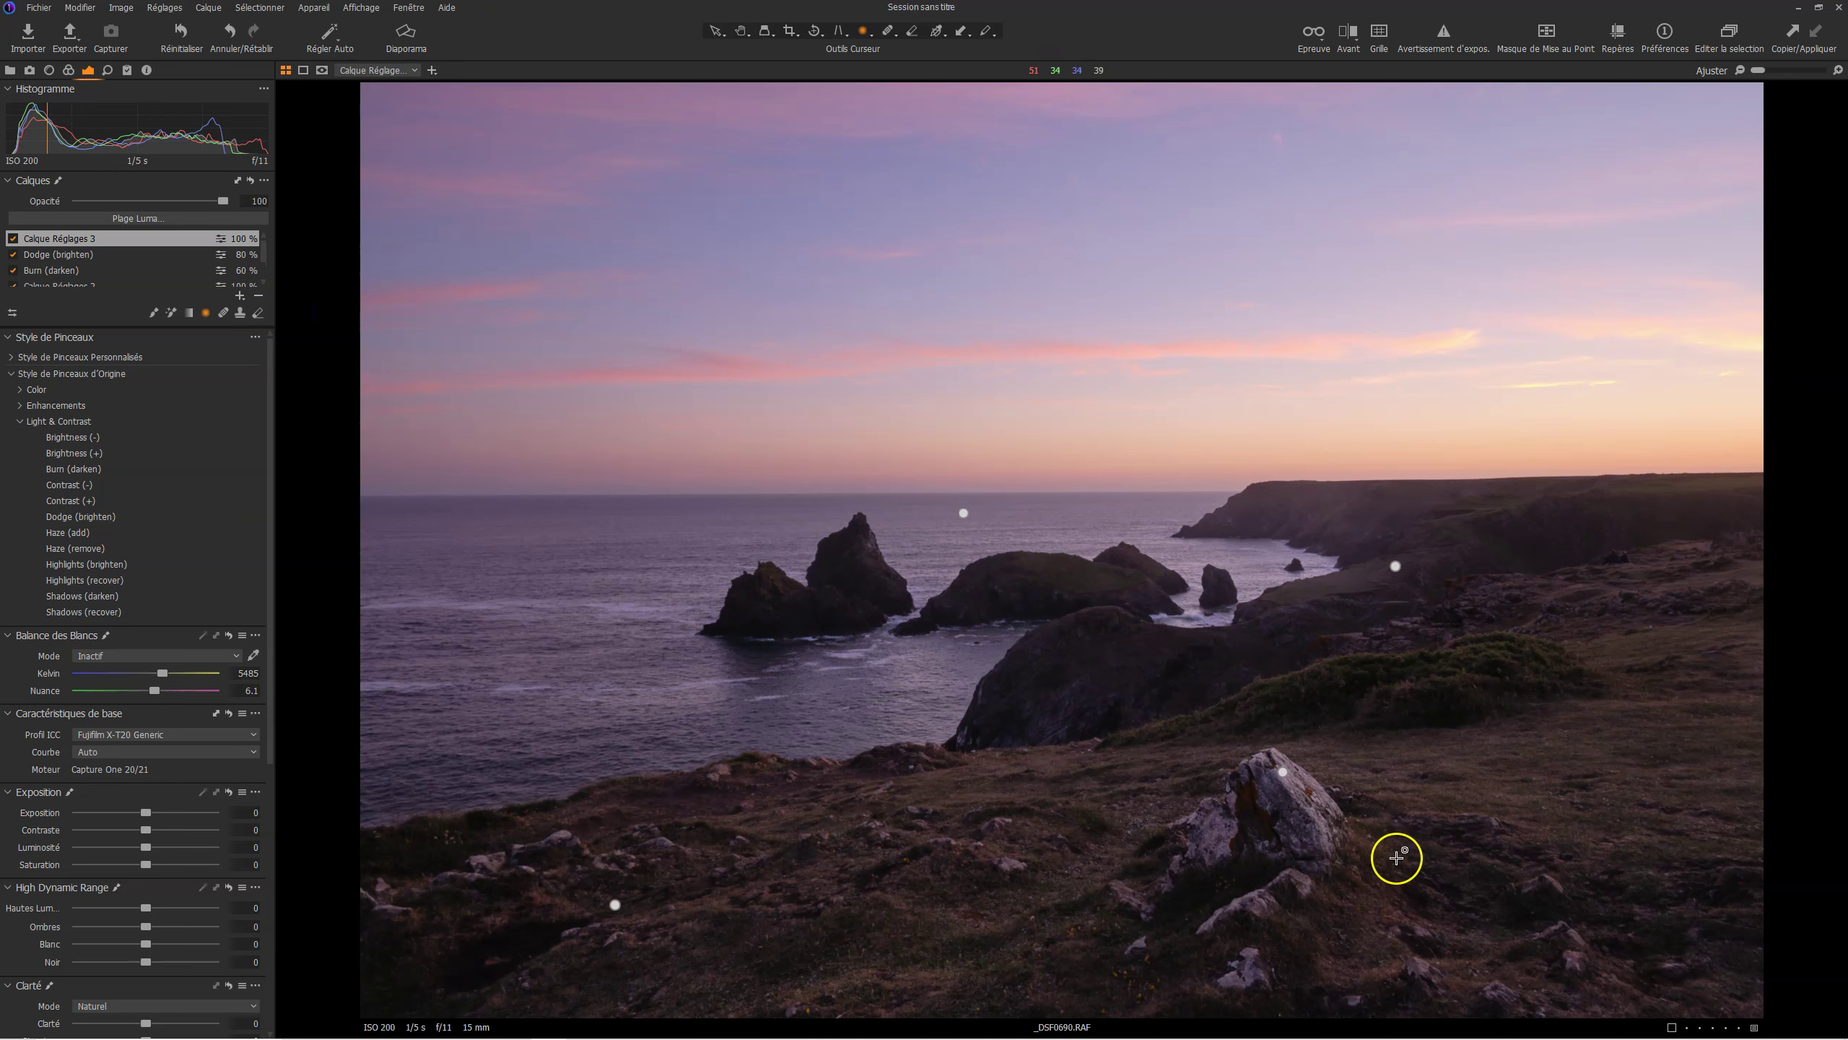
left_click_drag(1213, 752, 1460, 929)
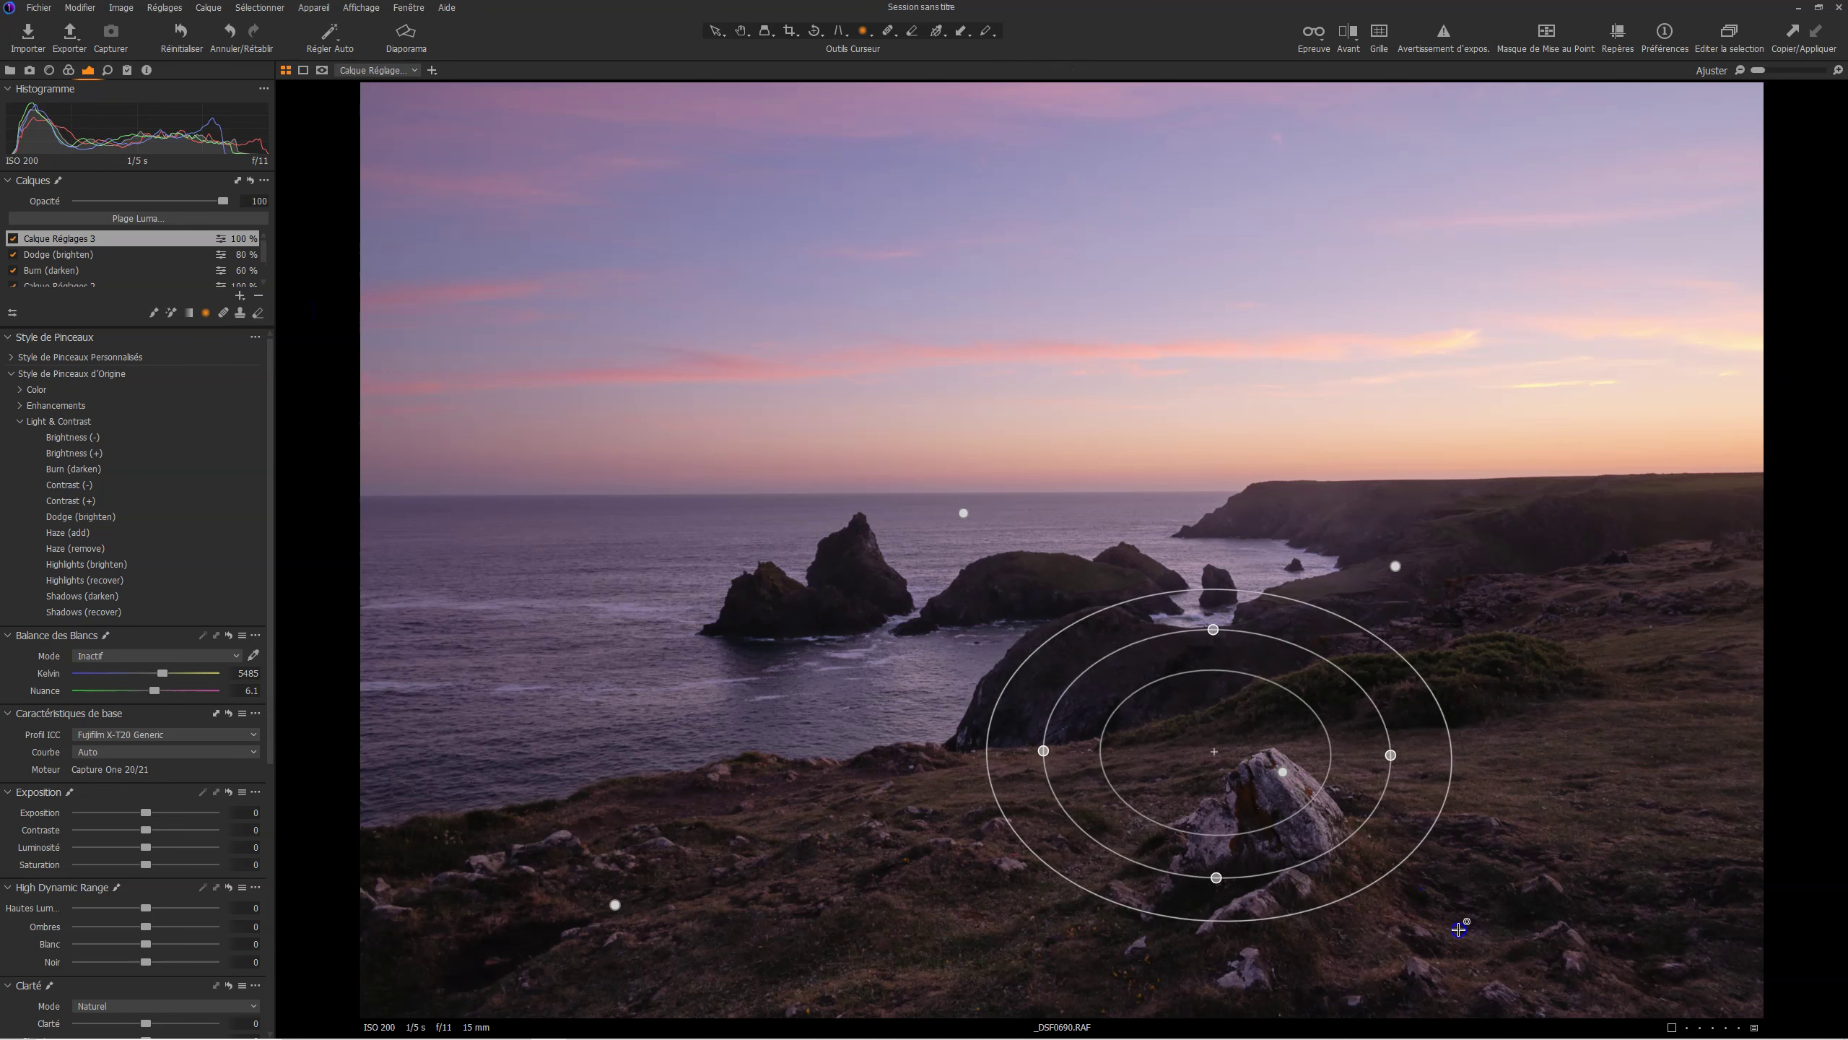
left_click_drag(1219, 761, 1270, 804)
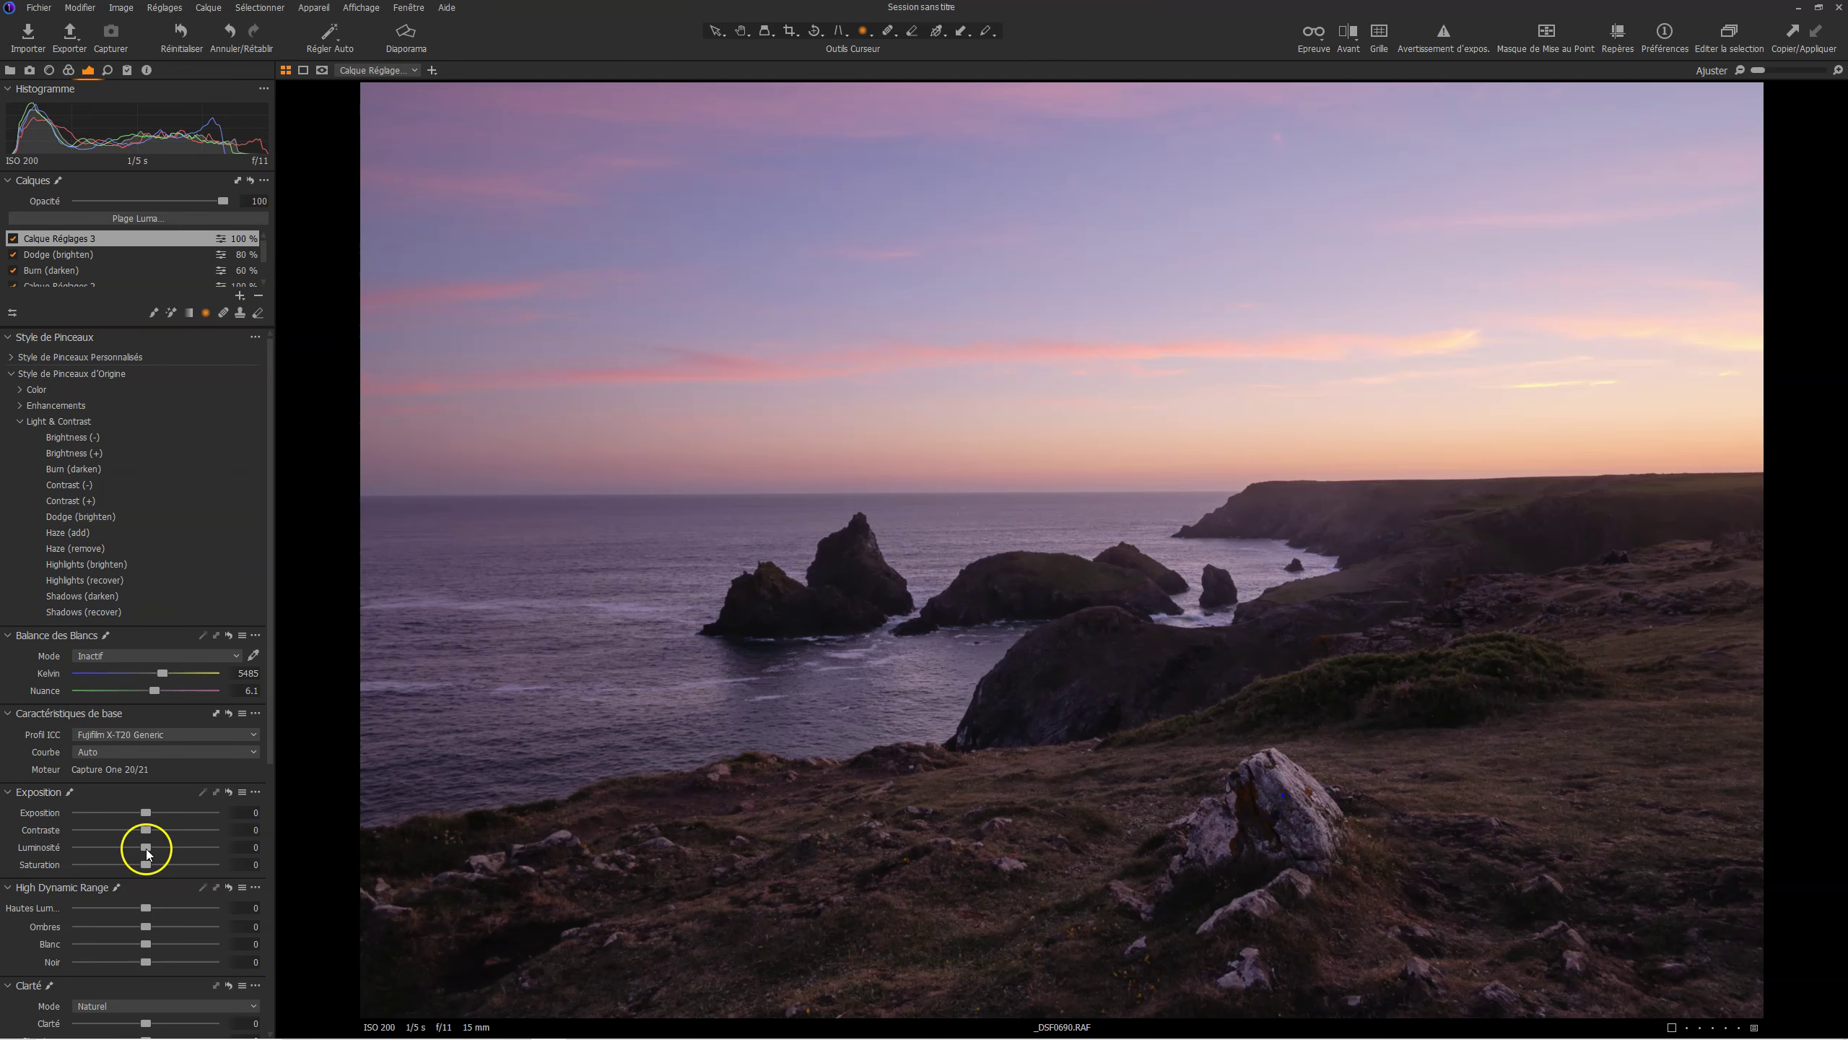
Step: Set the new layer's Luminosité to -10 and enlarge the radial mask in width and height around the rock
left_click_drag(146, 850, 132, 849)
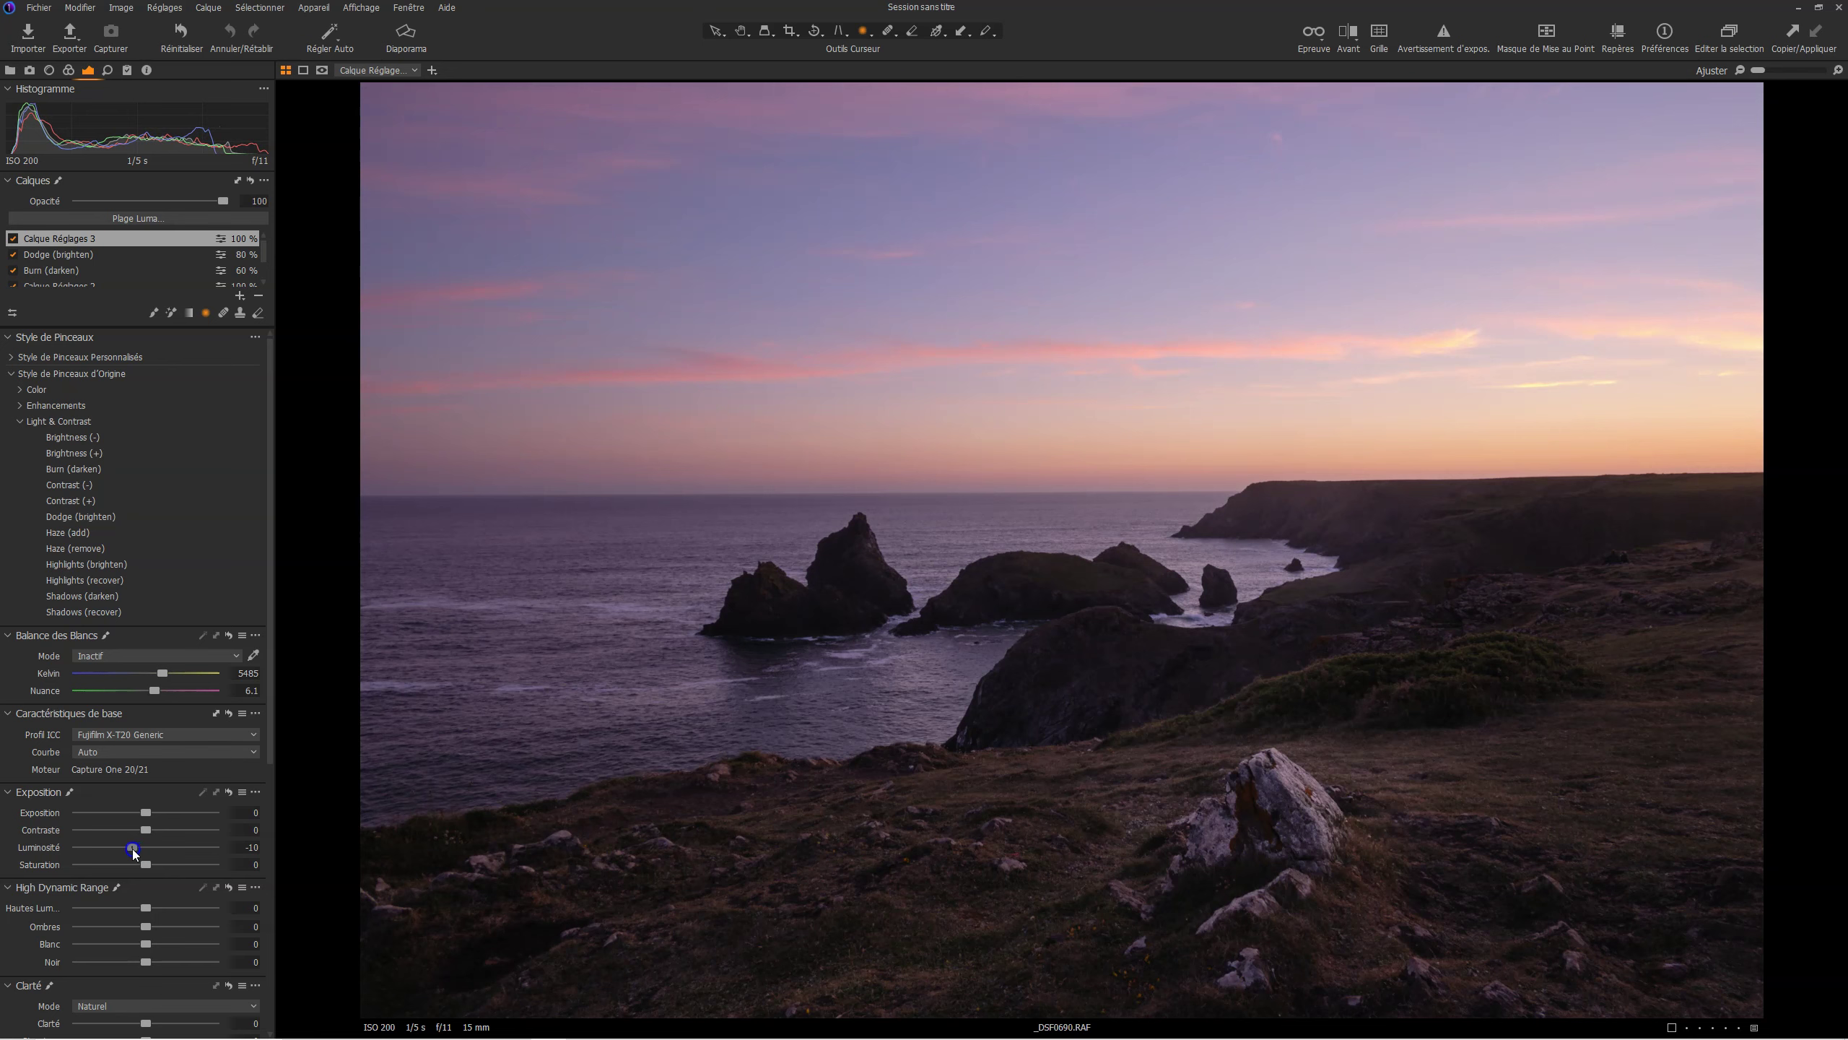
left_click_drag(1032, 785, 743, 731)
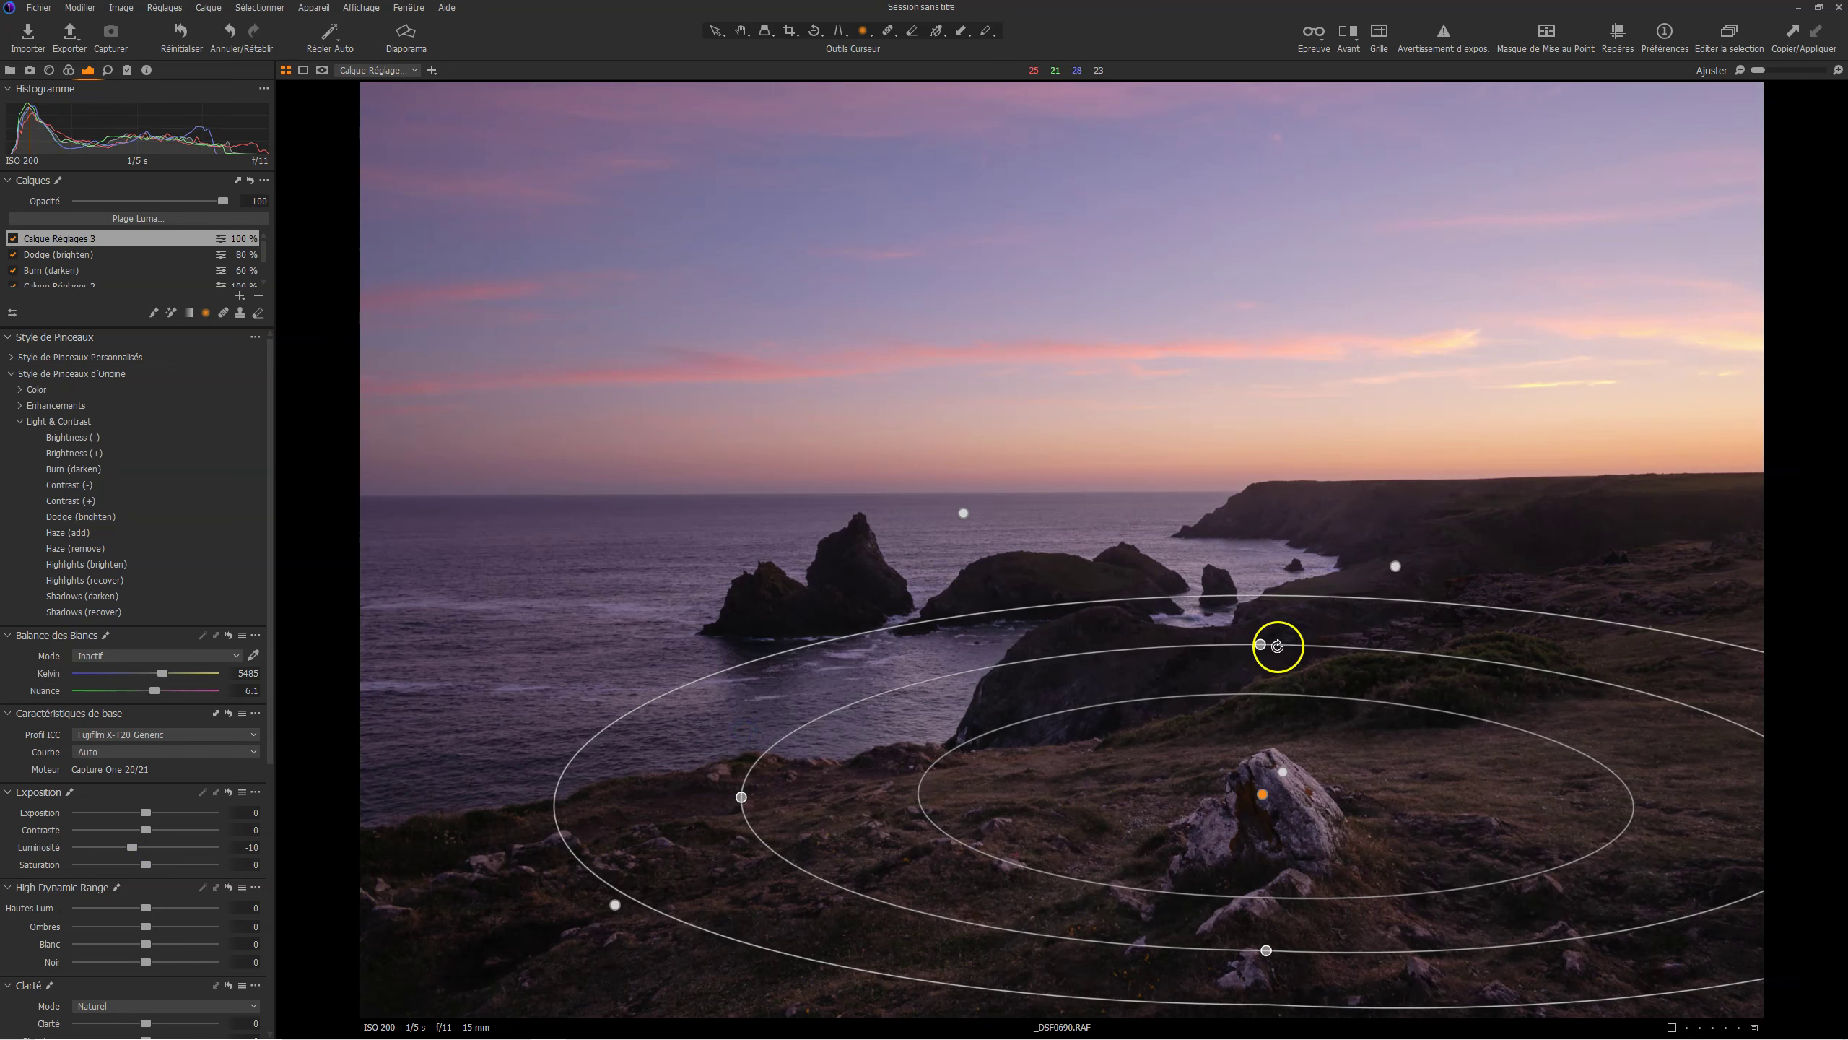
left_click_drag(1261, 644, 1241, 436)
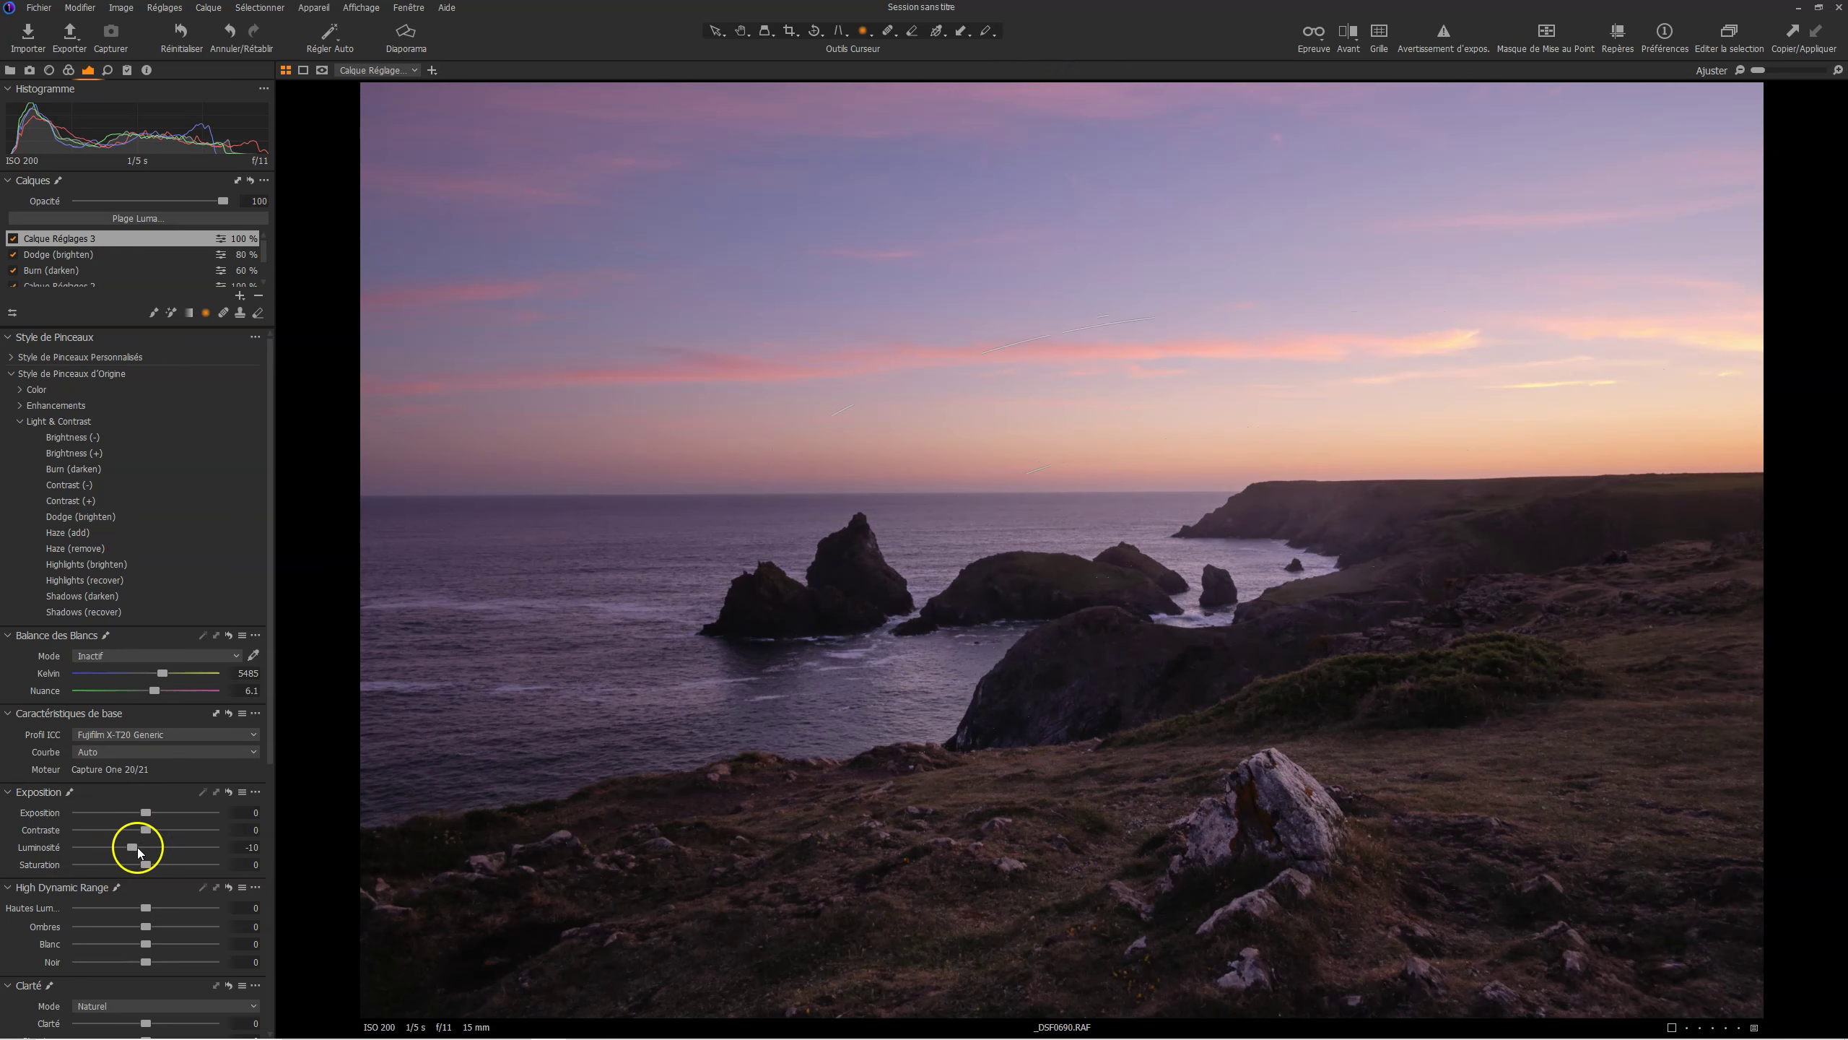
Step: Try a strongly negative Exposition on the radial mask layer, reset it, and set Luminosité to -11
left_click_drag(148, 815, 130, 813)
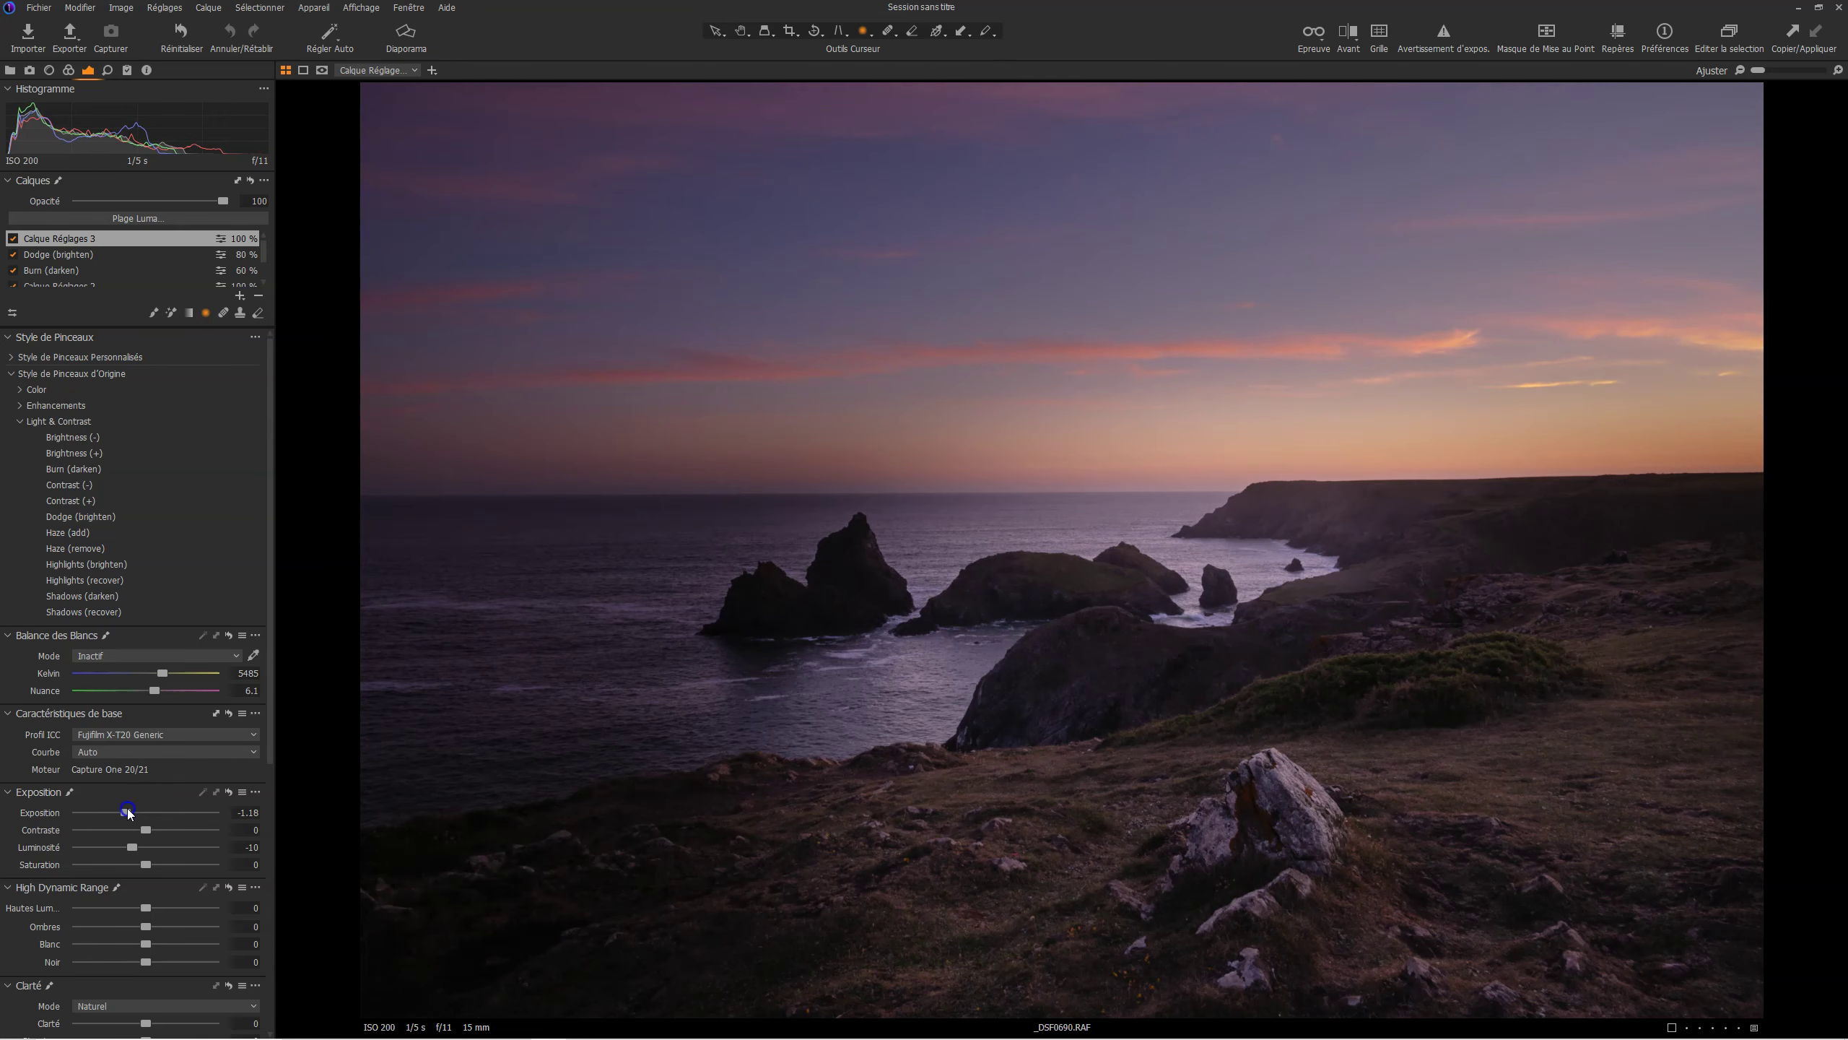
double_click(127, 812)
mouse_move(132, 847)
left_mouse_down()
mouse_move(98, 852)
mouse_move(147, 853)
mouse_move(131, 854)
left_mouse_up()
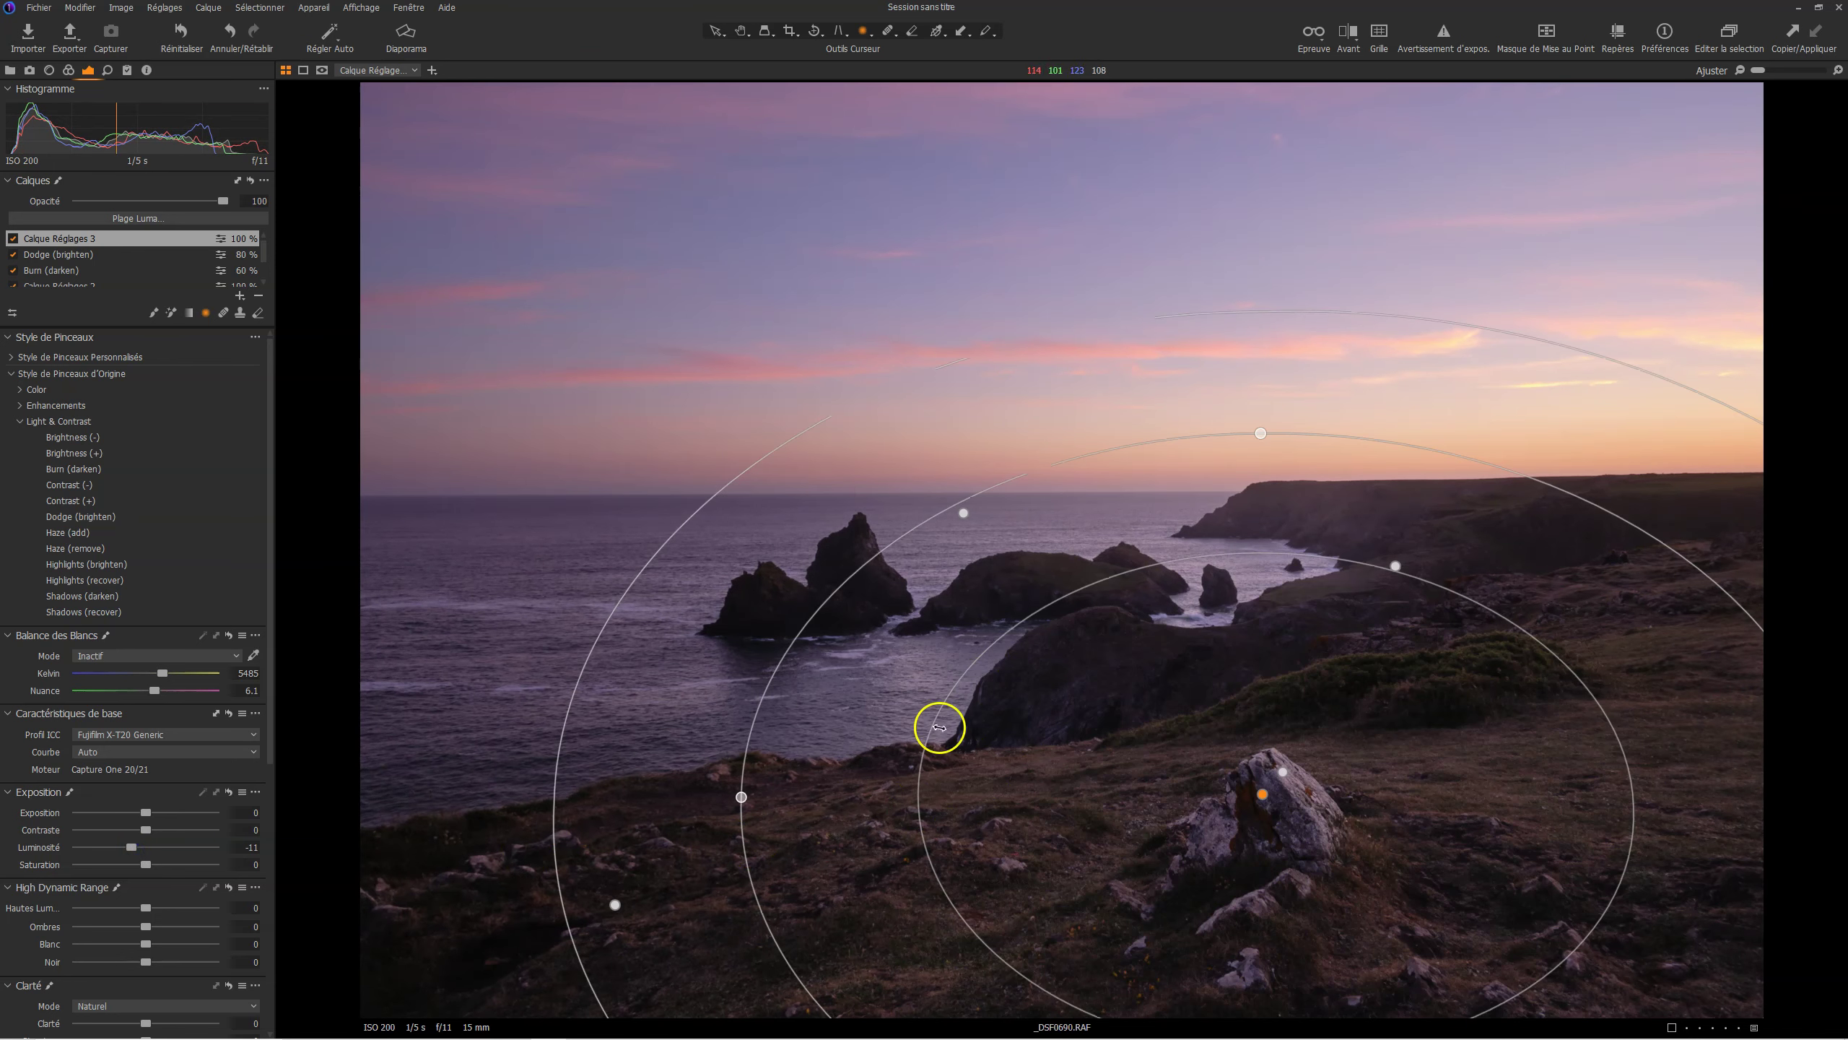
Step: Soften the radial mask's falloff by shrinking its inner ring tightly around the rock, and adjust the mask's width
left_click_drag(934, 732, 1199, 805)
left_click_drag(886, 793, 781, 779)
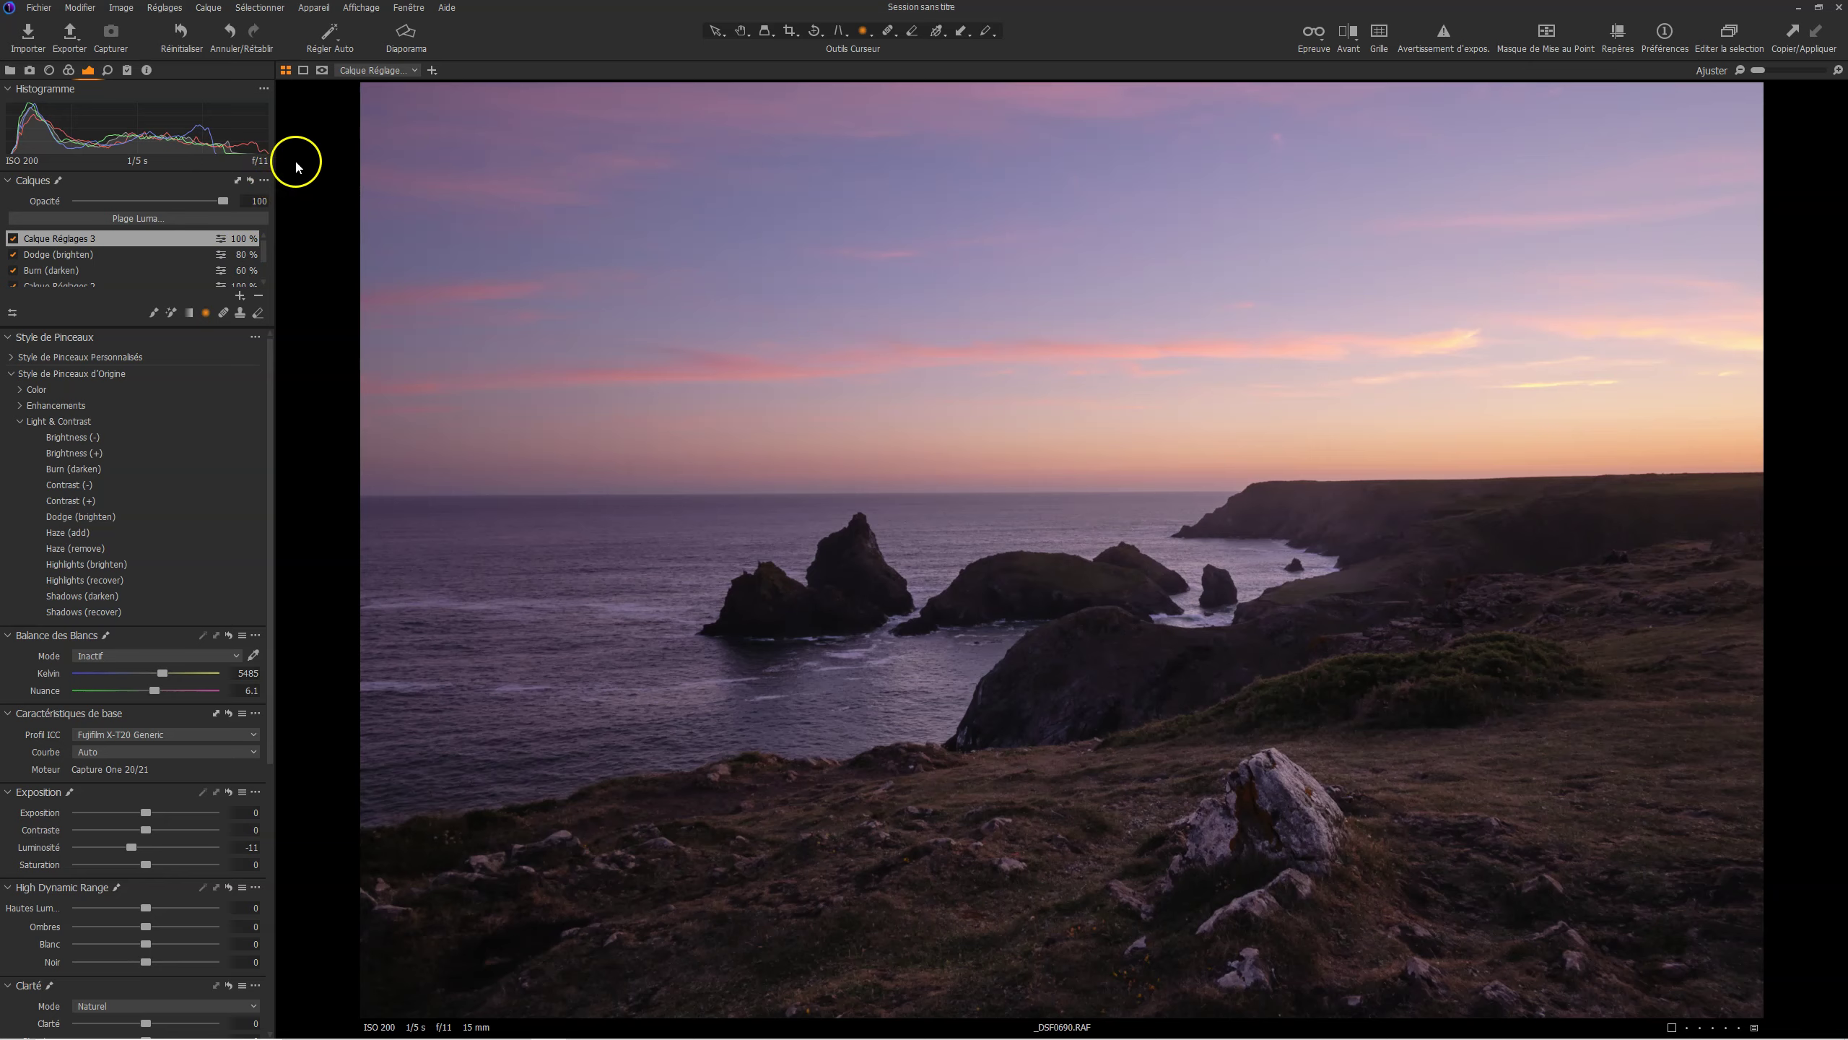
Step: View the retouched photo full screen as a slideshow, pause it, and exit
left_click(405, 33)
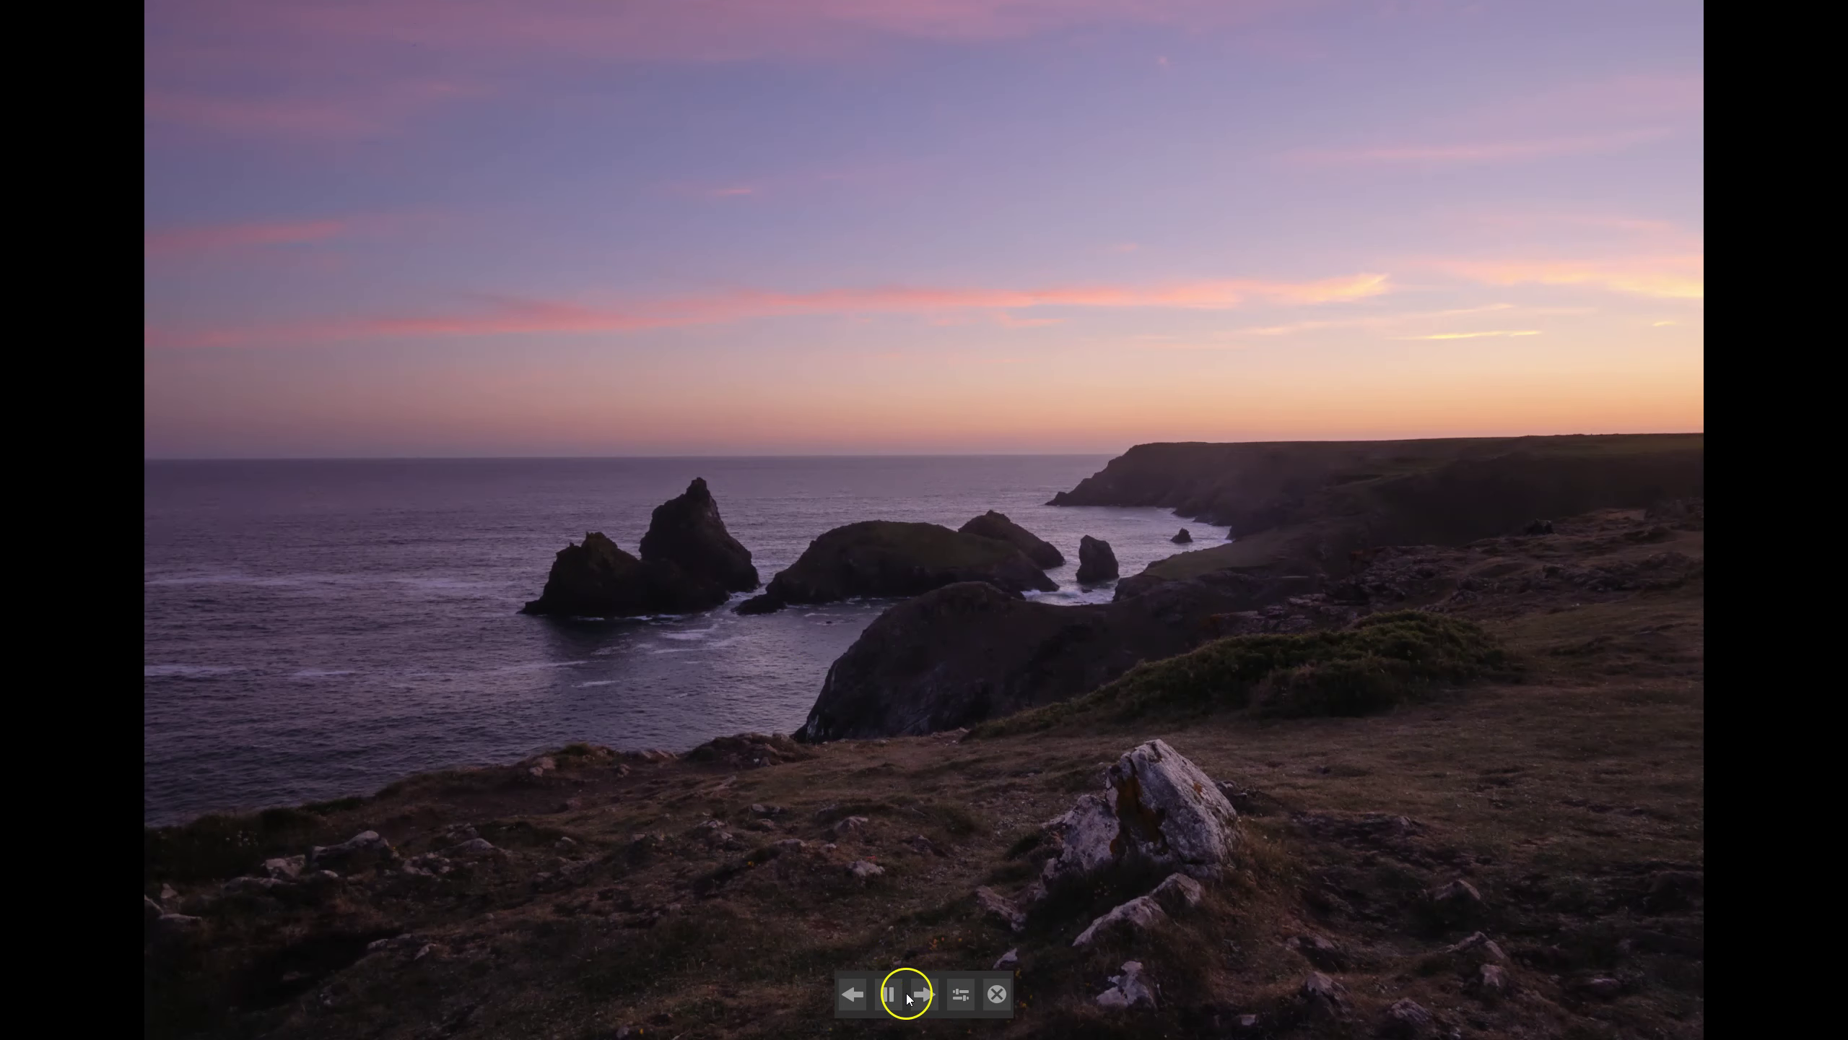
left_click(888, 994)
left_click(1004, 990)
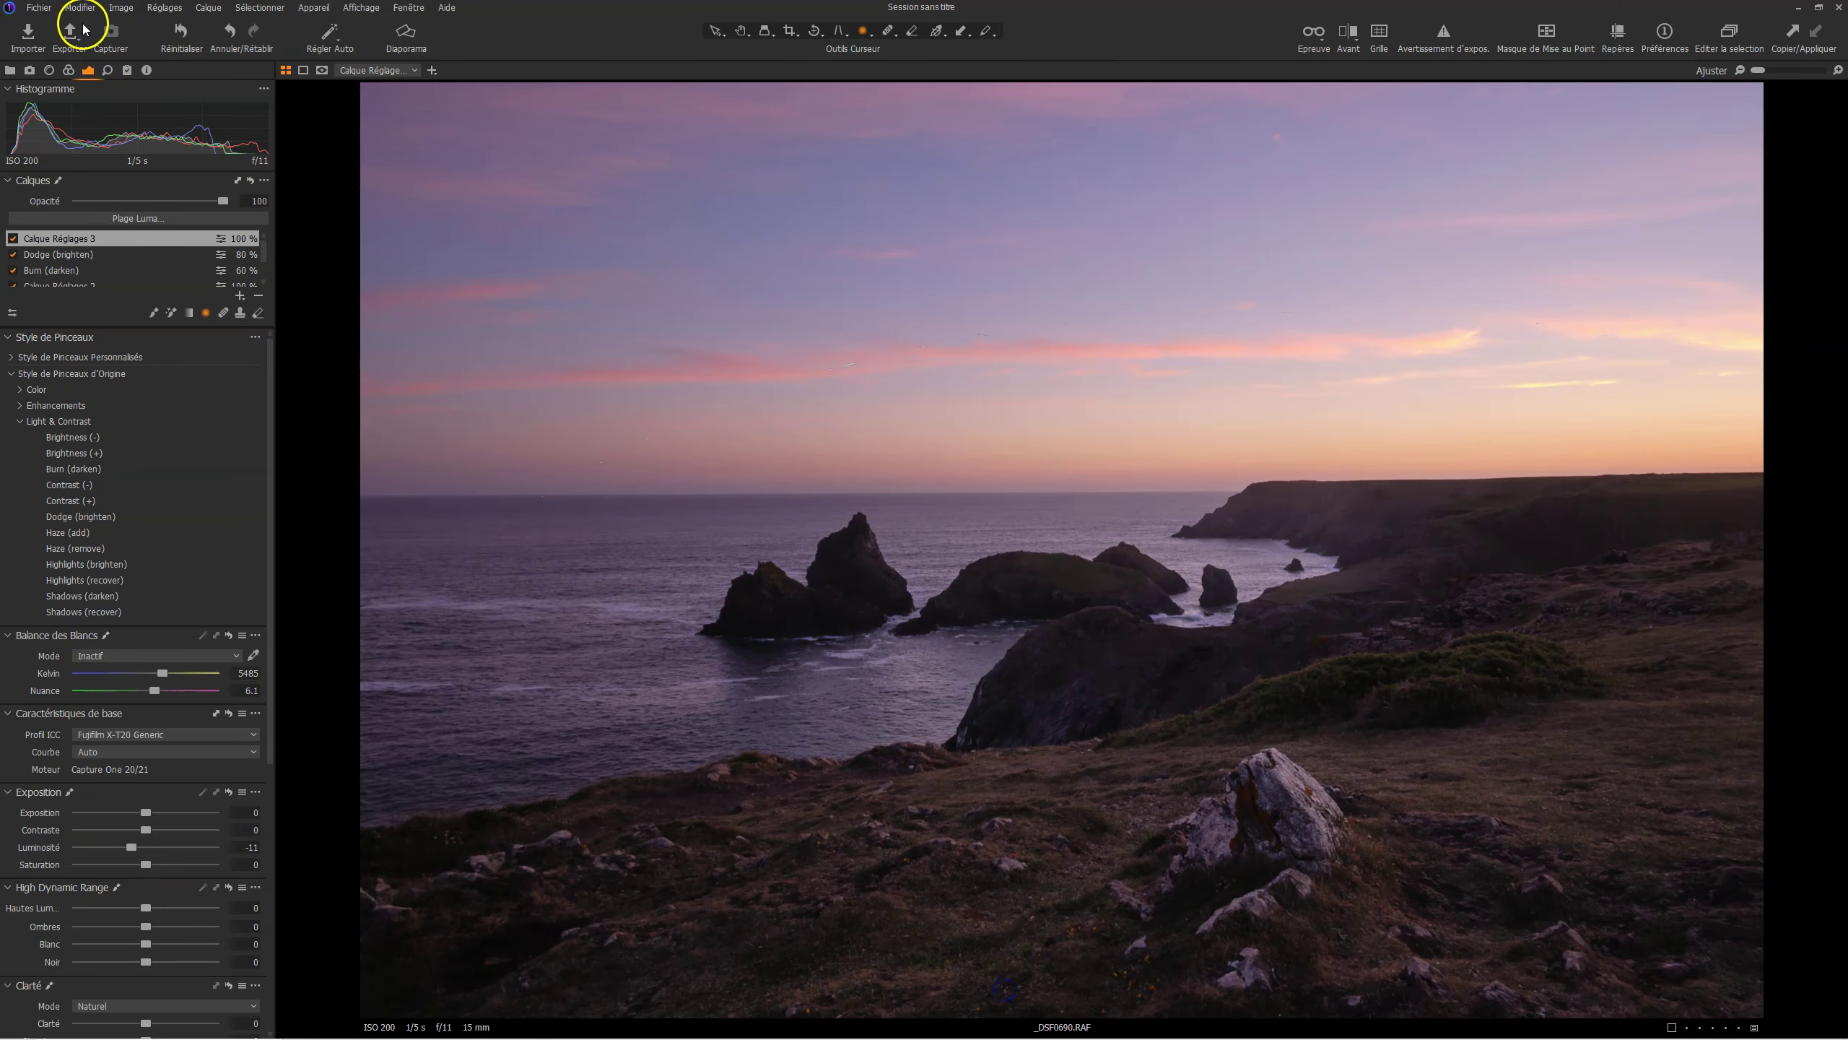
Step: Review the TIFF - A3 Print (300 dpi) export settings and close the export window without exporting
left_click(67, 38)
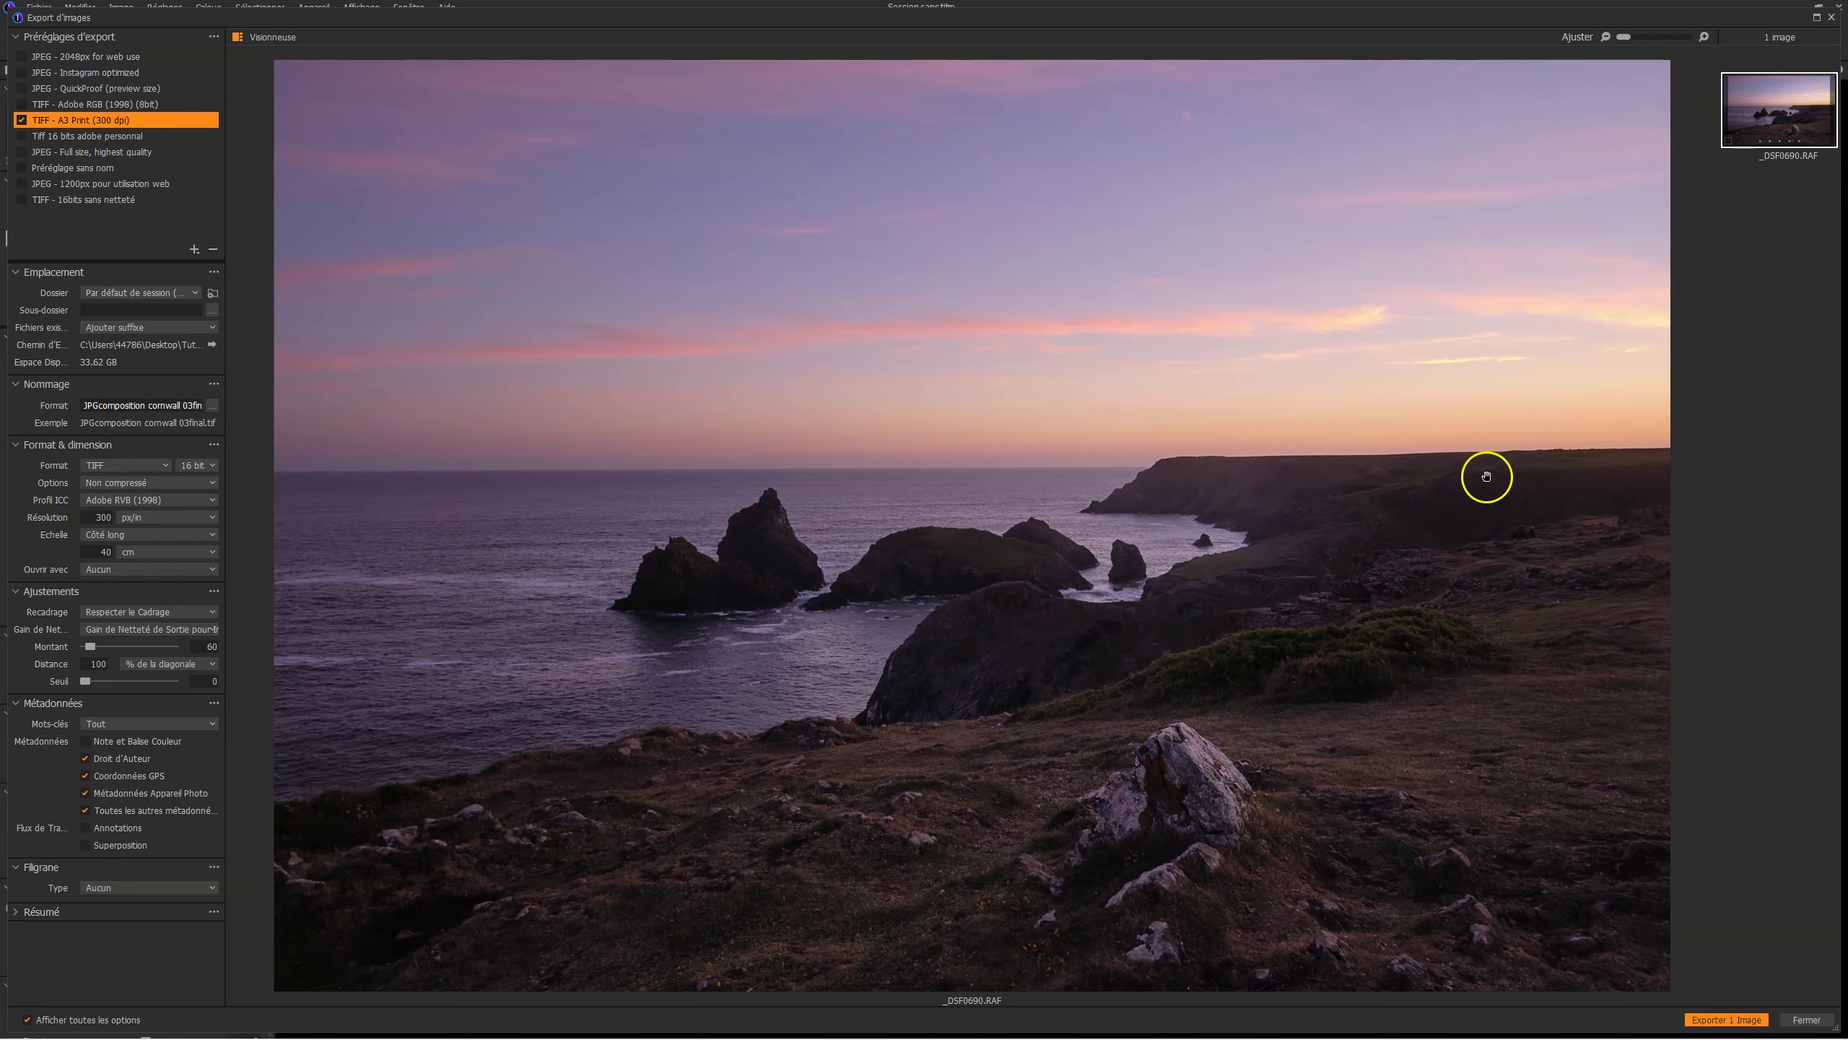
left_click(1807, 1020)
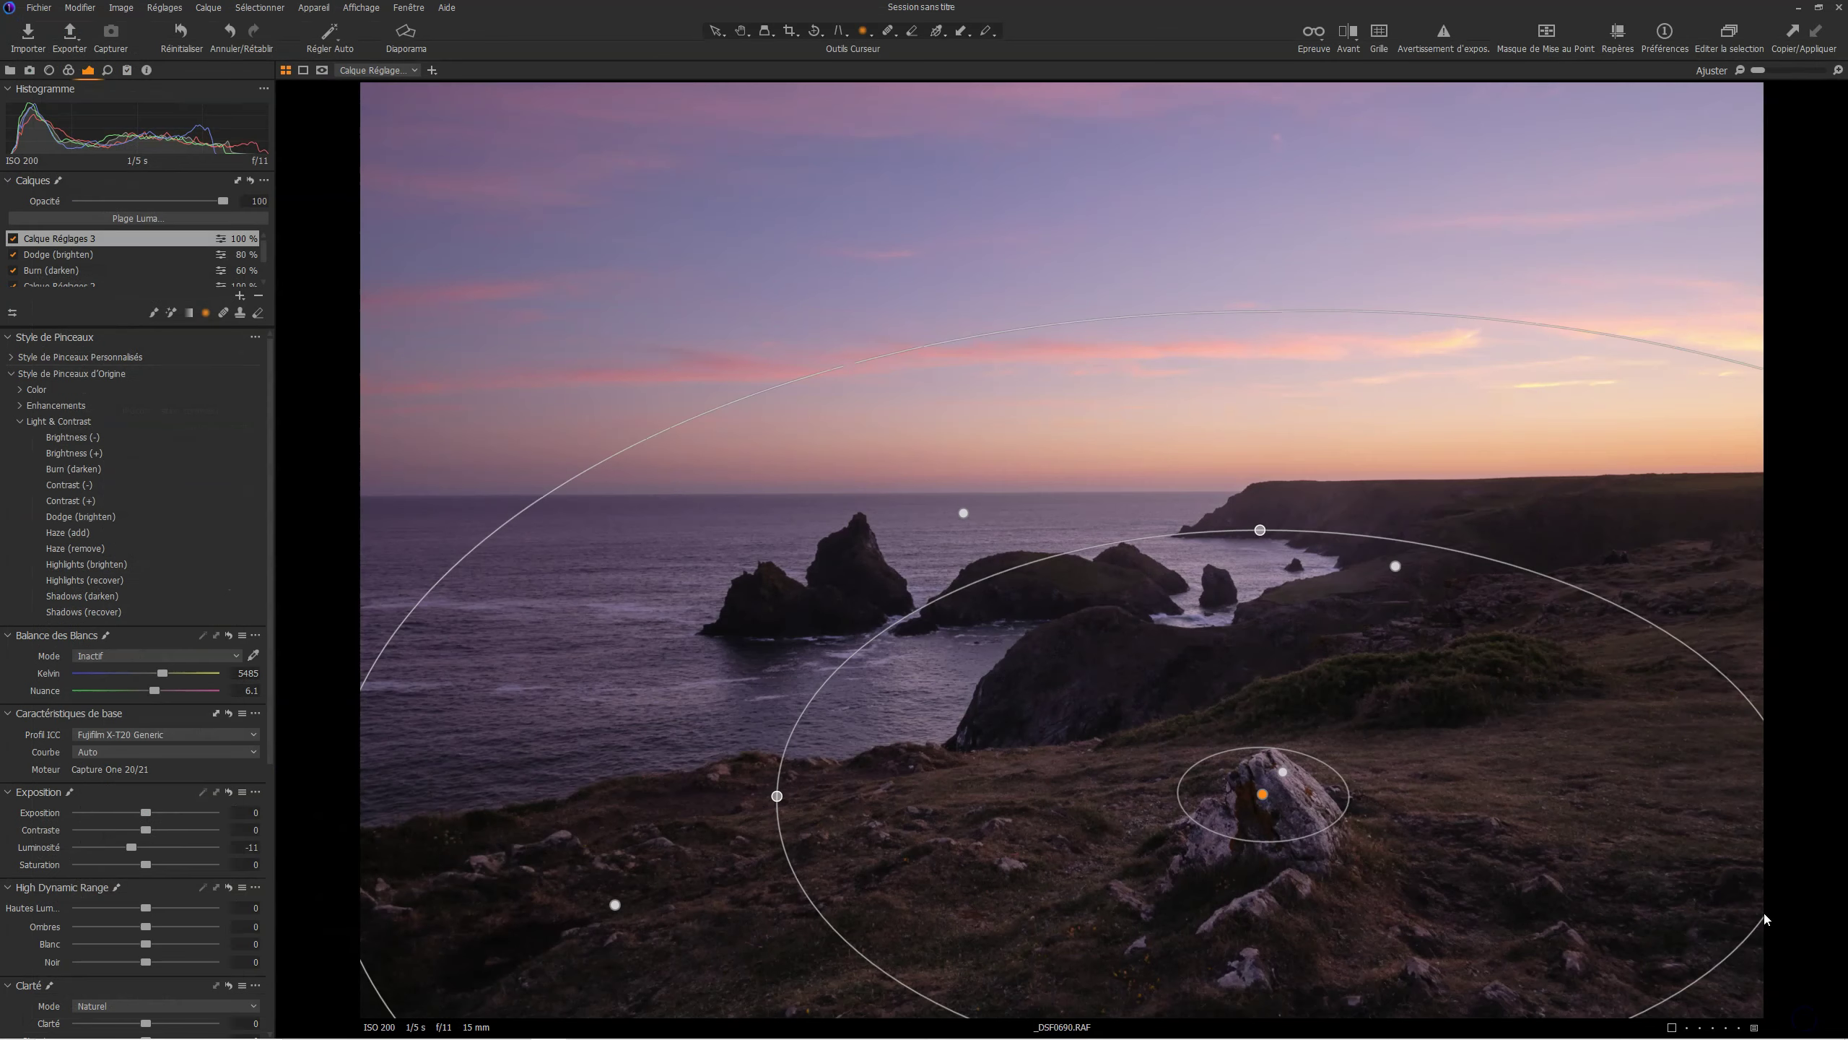
Step: Soft-proof the photo with the TIFF - A3 Print (300 dpi) preset, toggling proofing on and off to compare the colours
left_click(1314, 33)
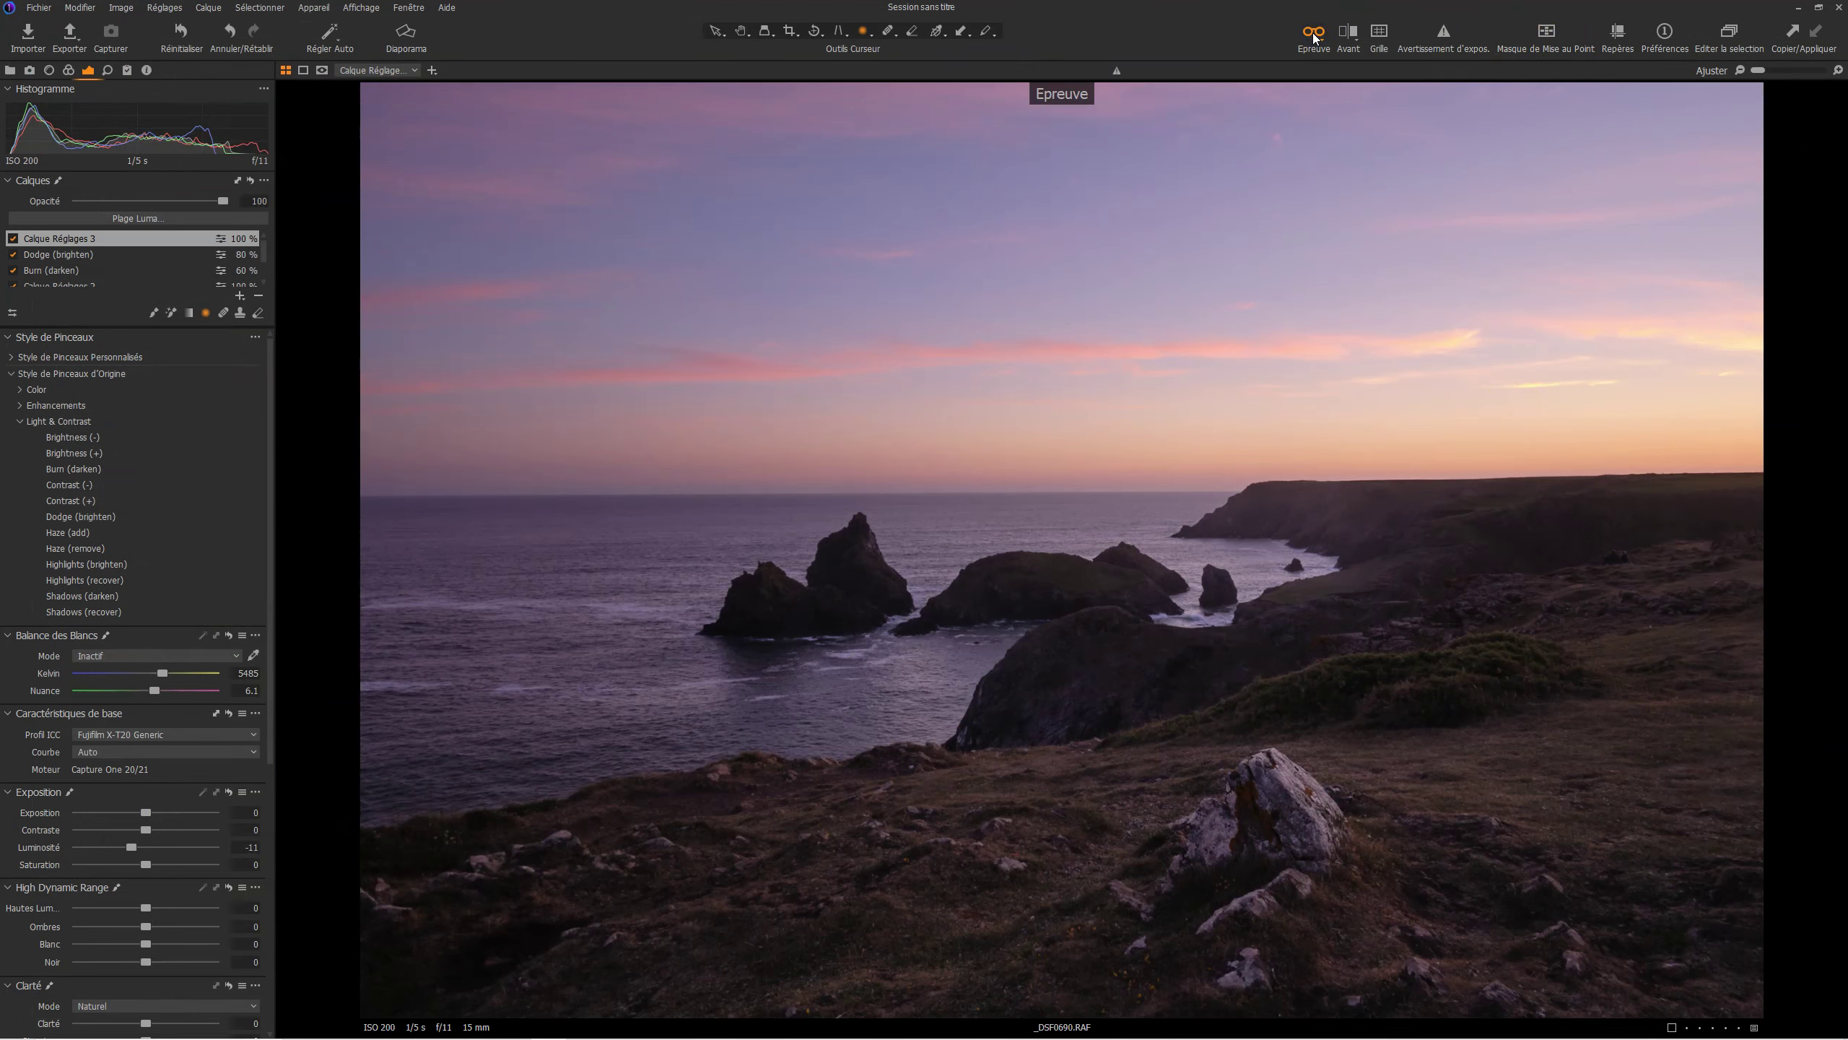
left_click(1315, 38)
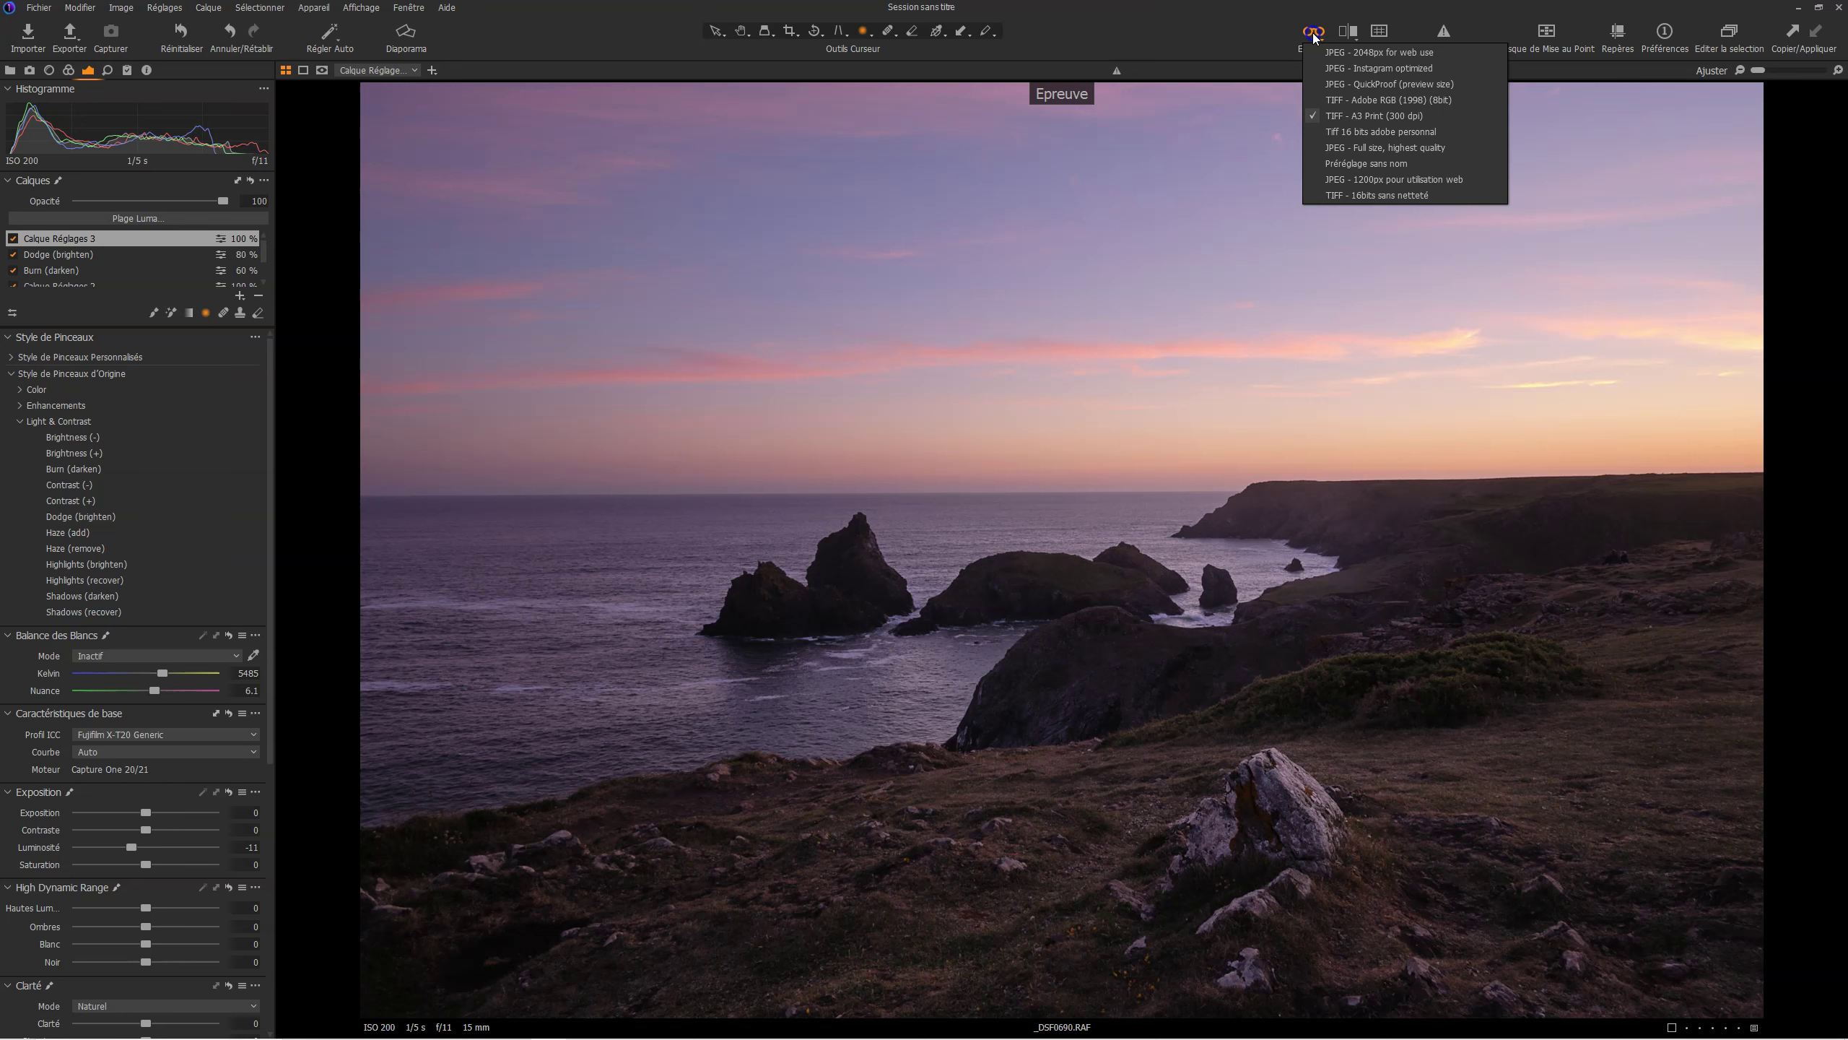
left_click(1218, 38)
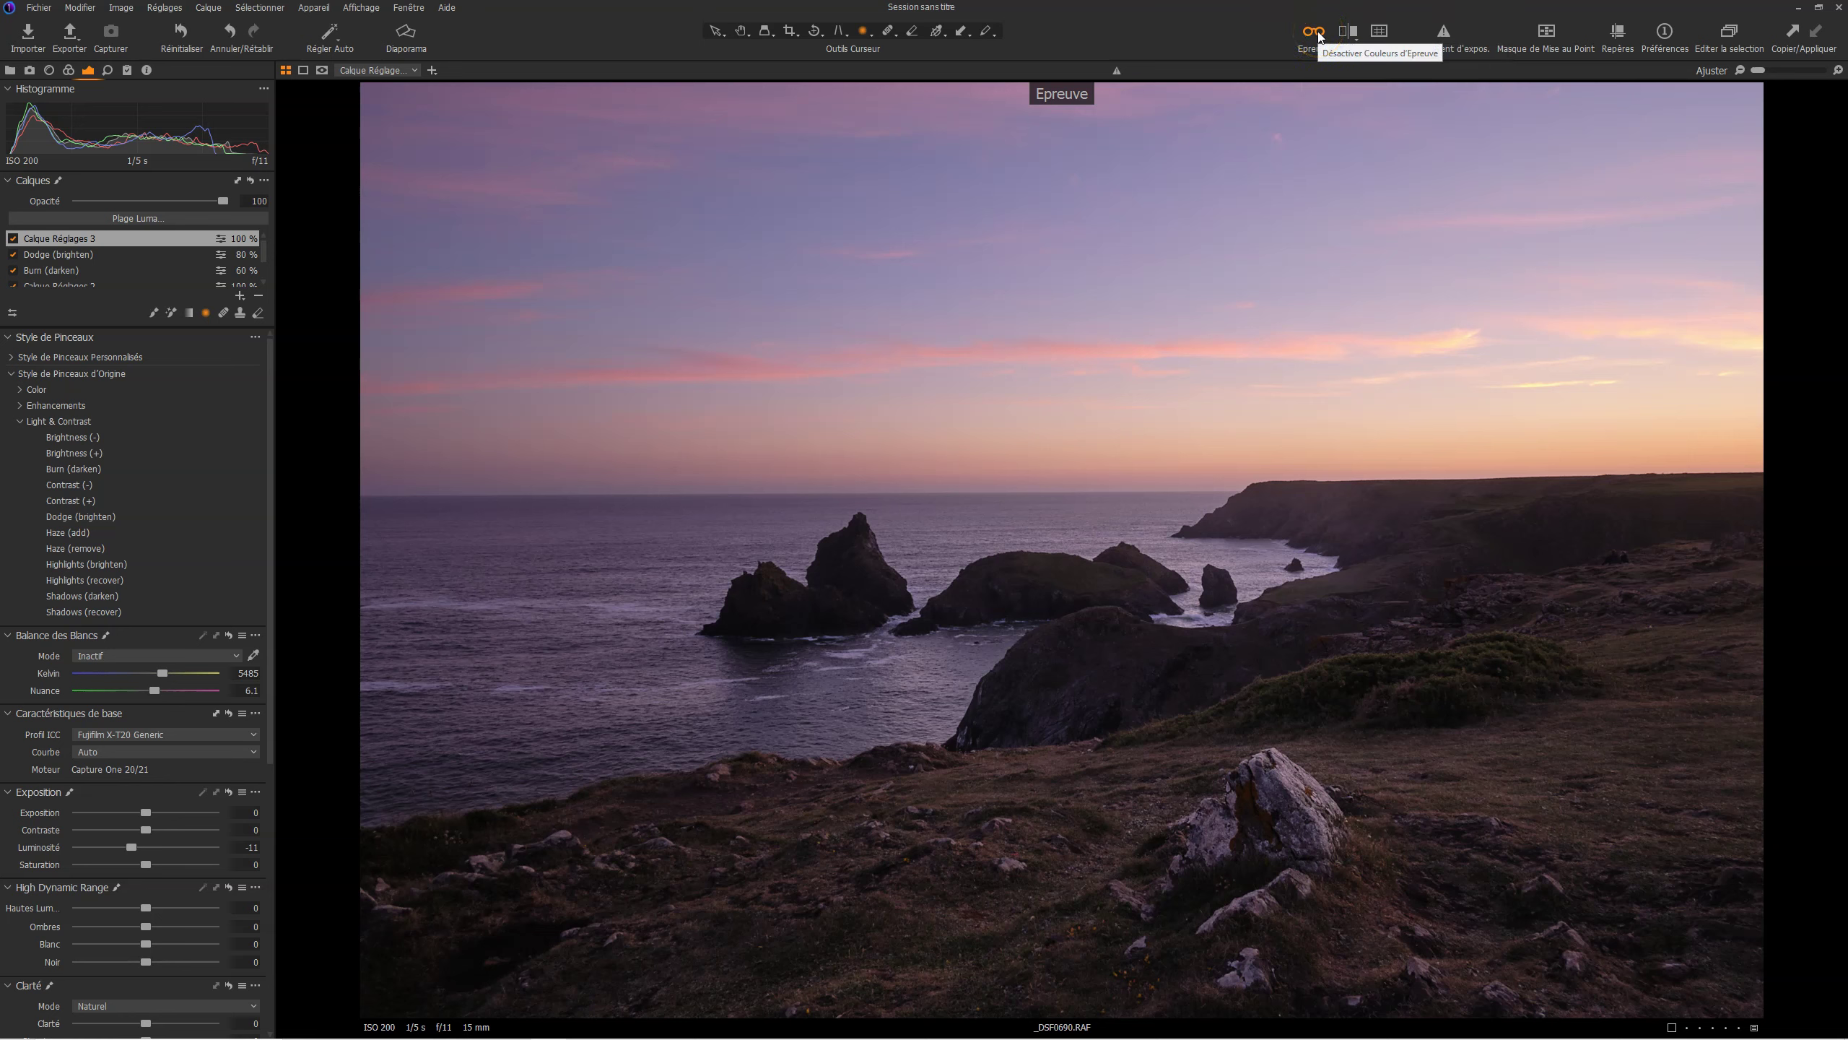
left_click(1317, 33)
left_click(1198, 34)
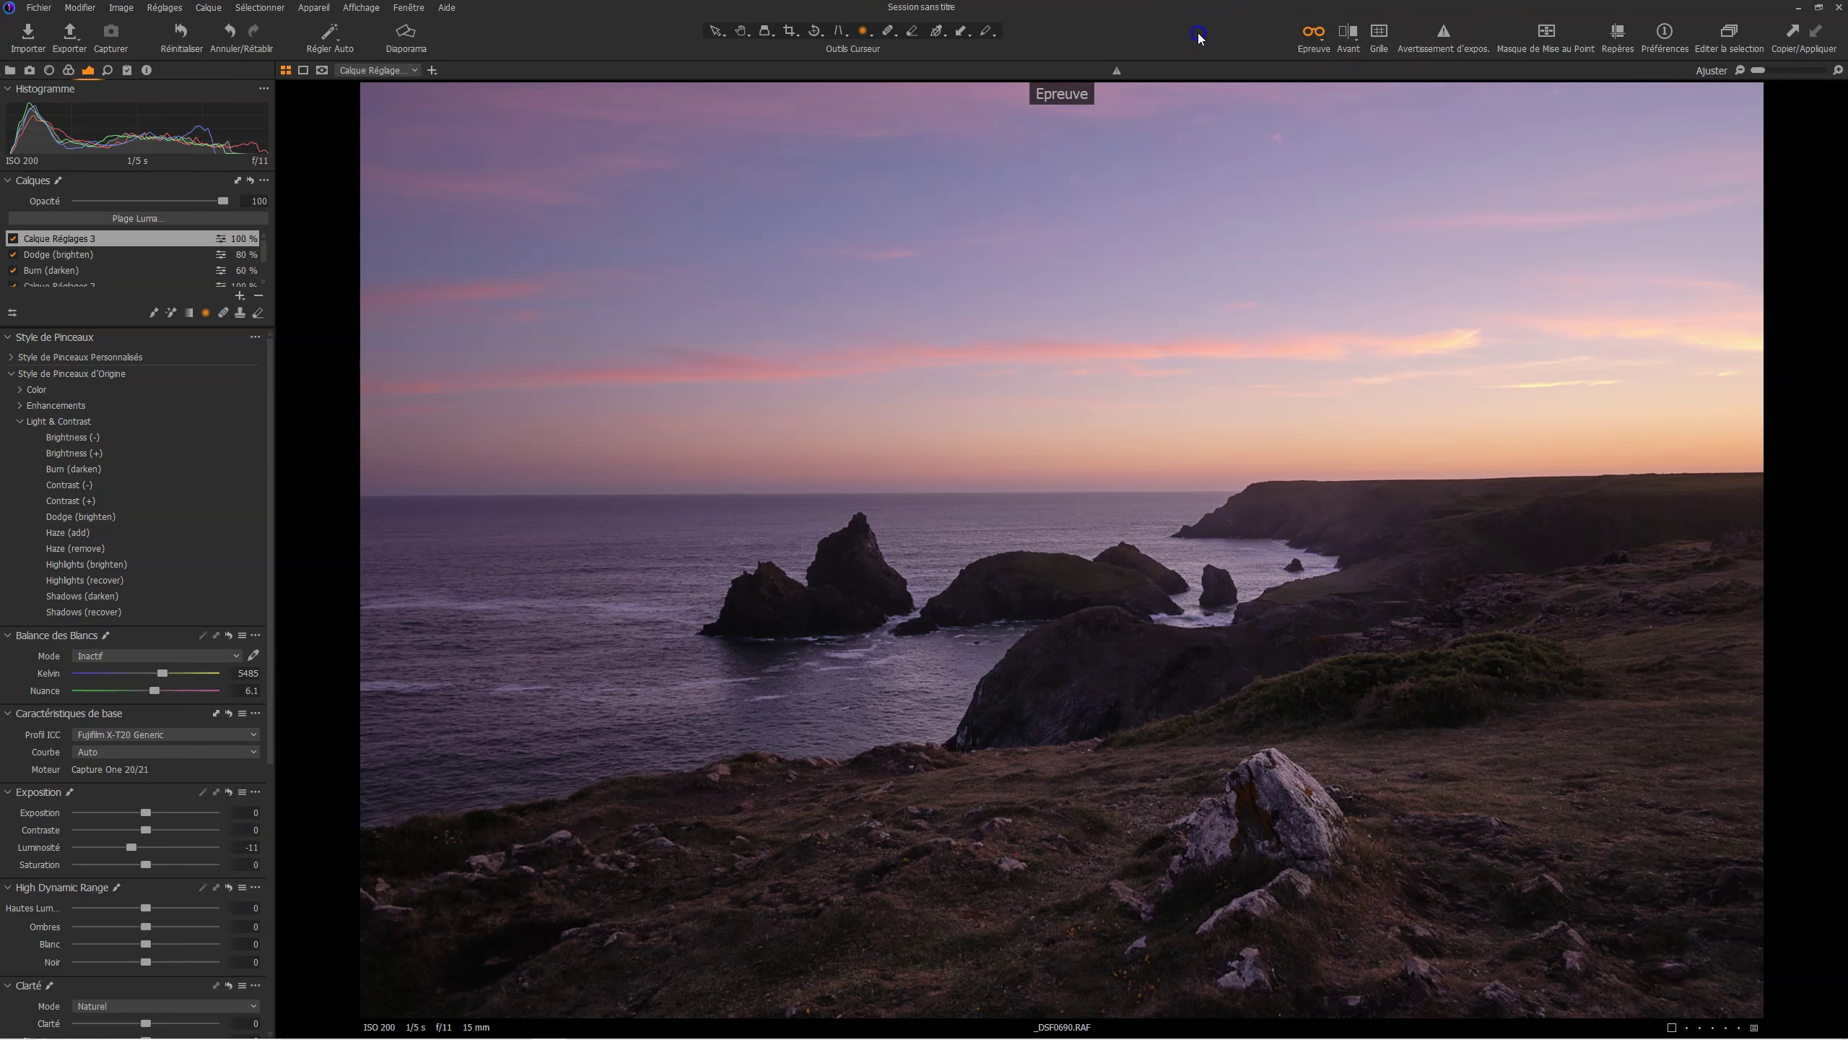
left_click(1317, 34)
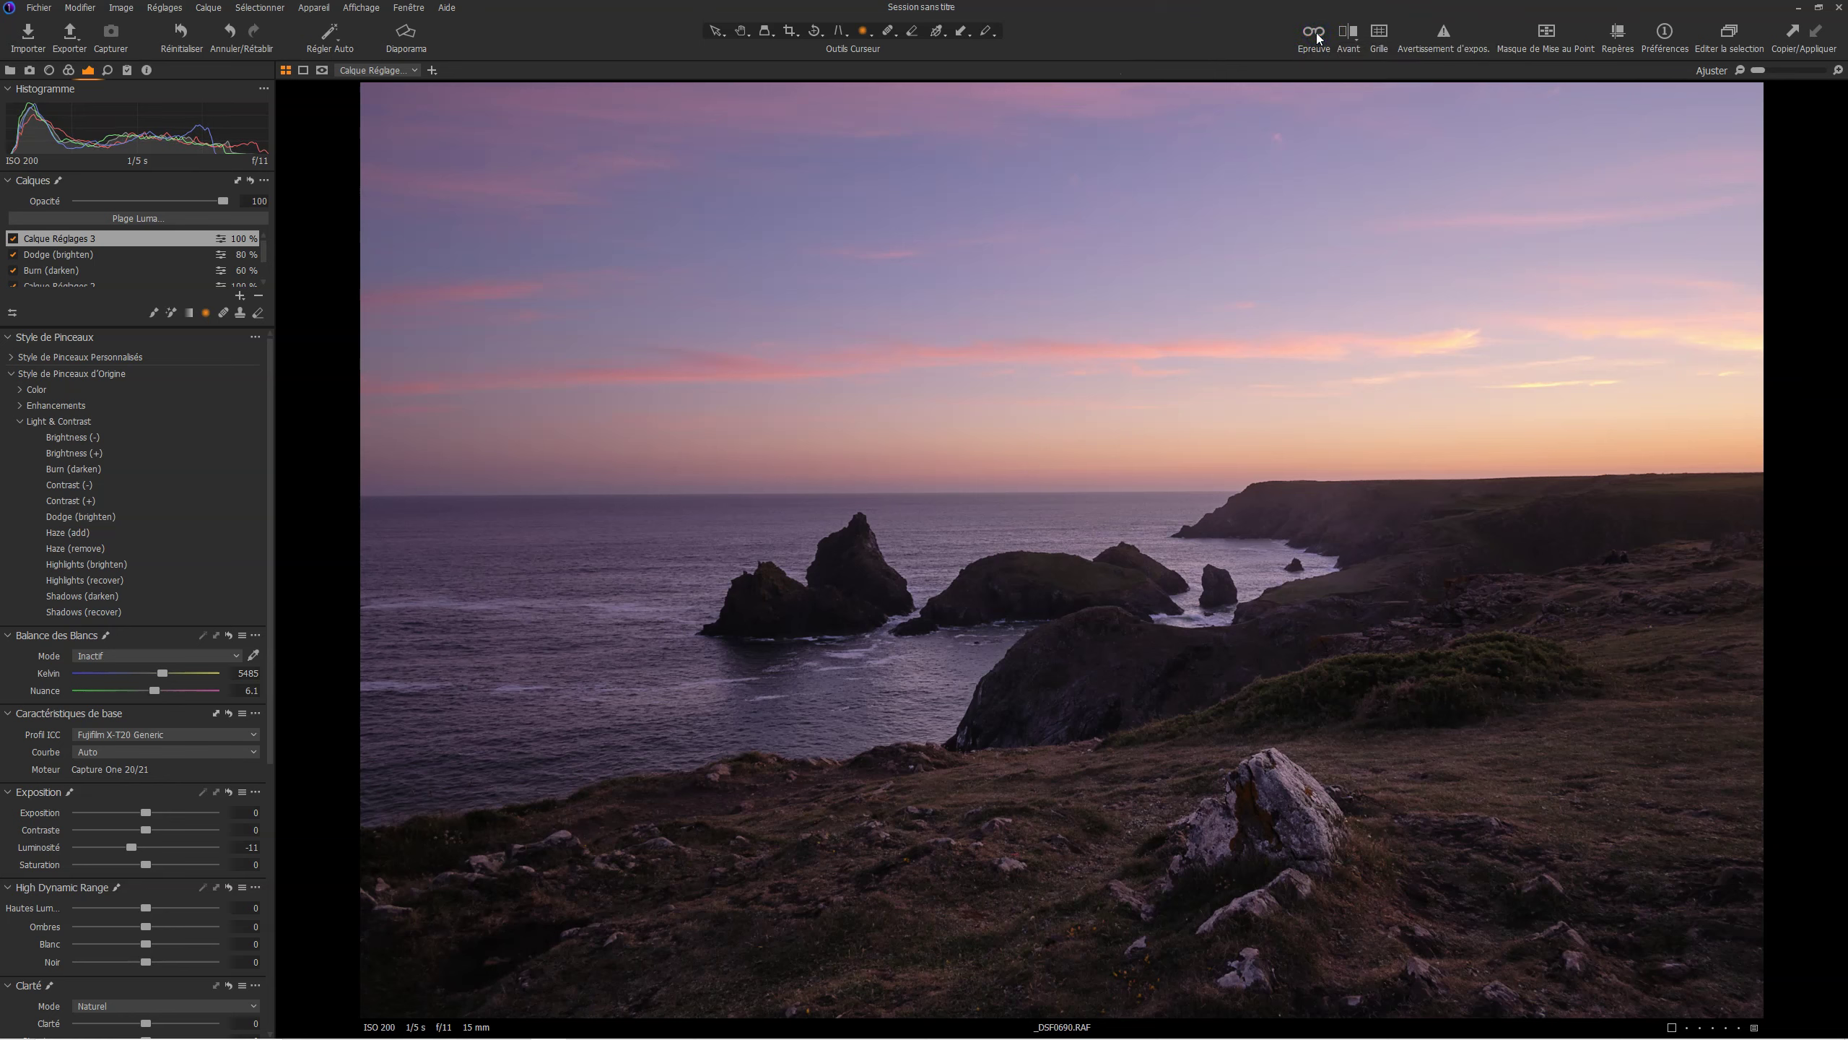
left_click(1317, 36)
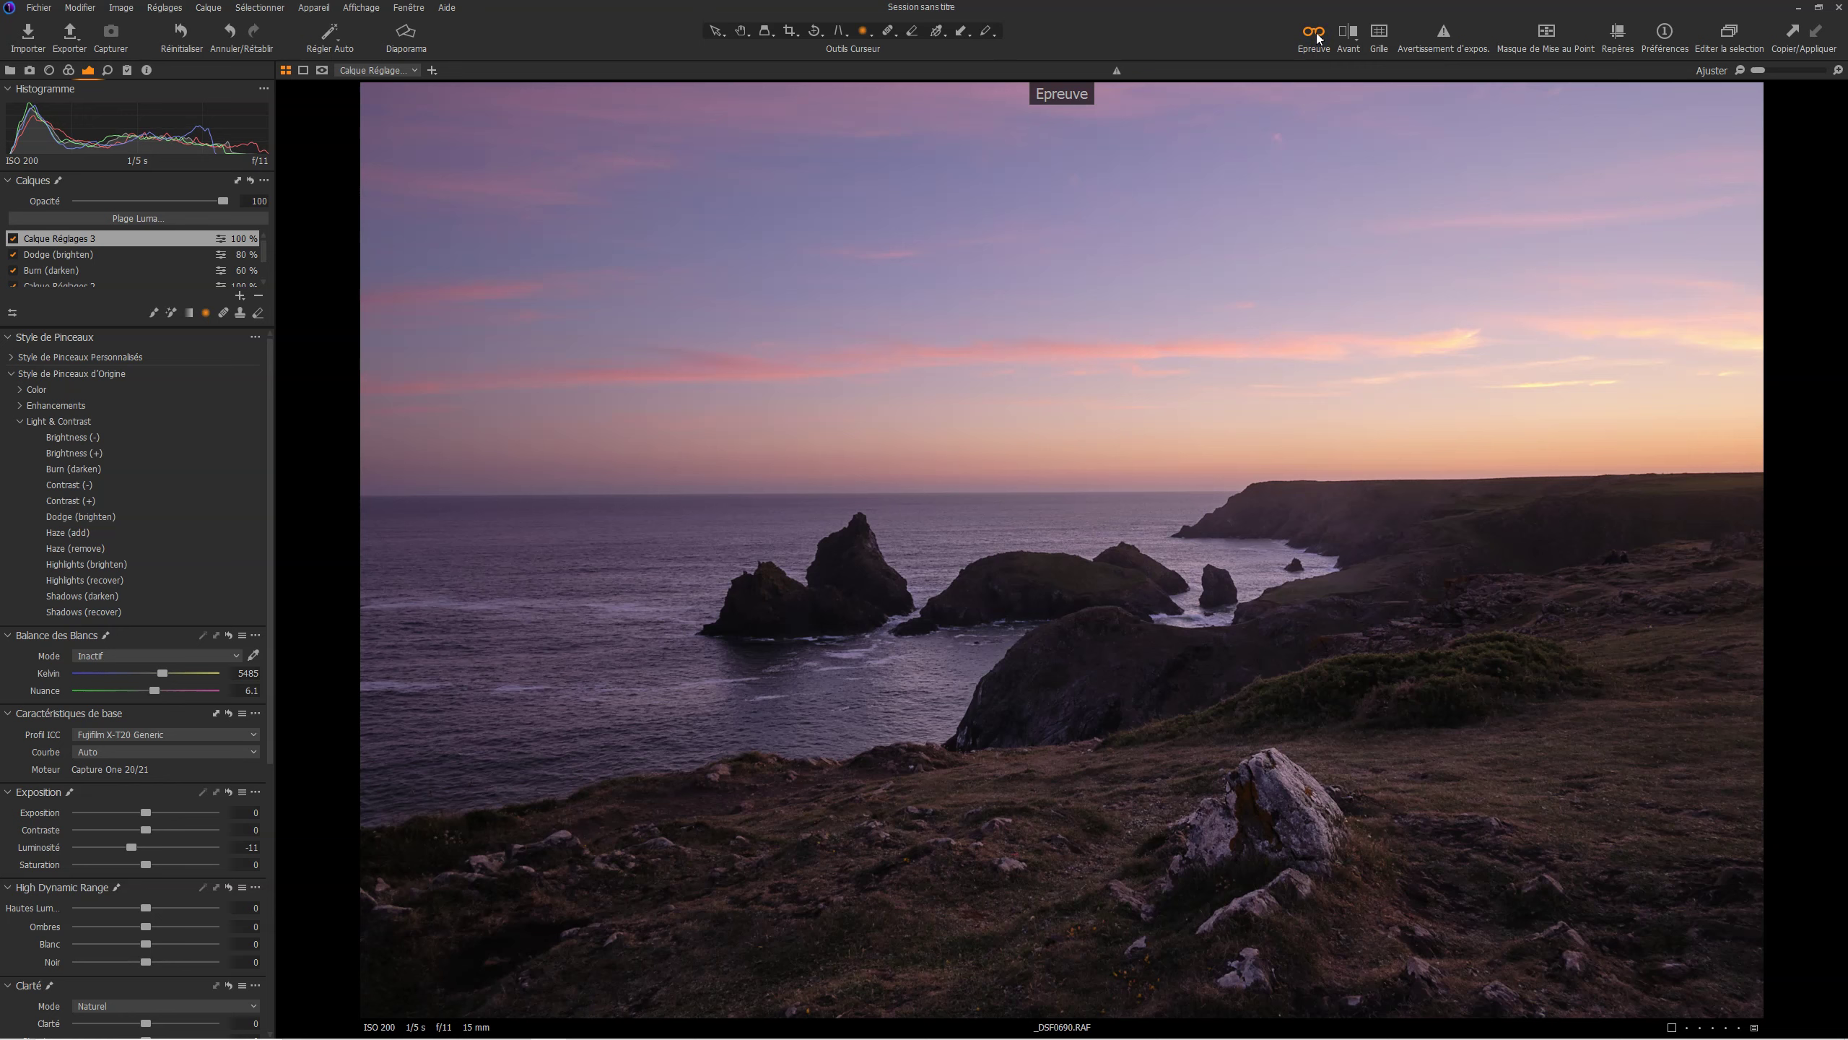
left_click(1317, 35)
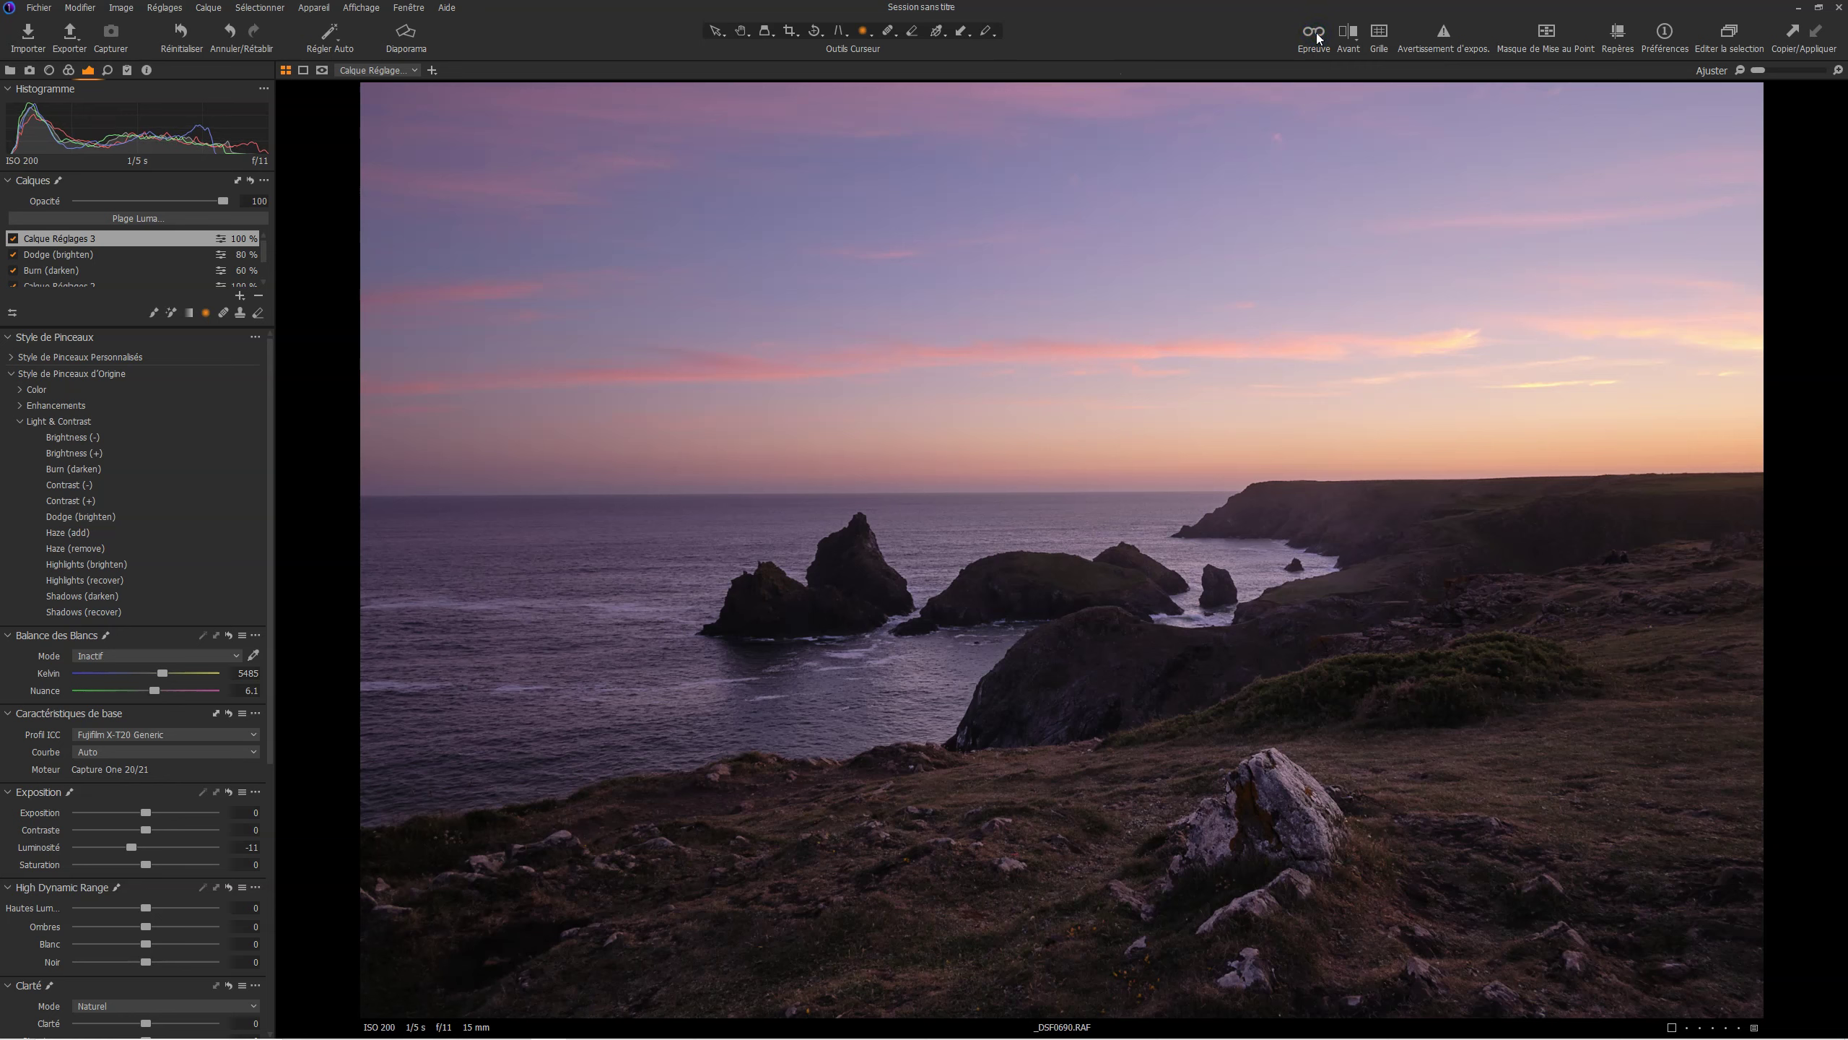